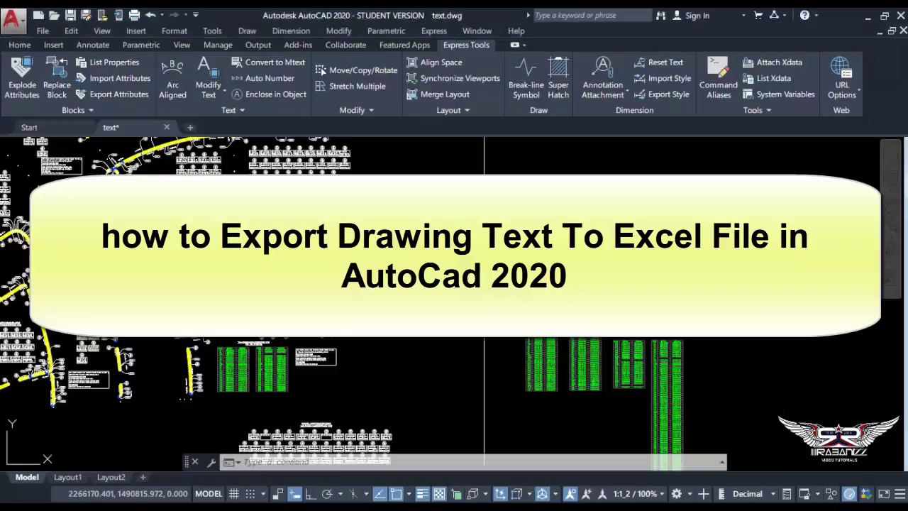
- Zoom and pan the drawing until the four POINT/EASTING/NORTHING tables fill the view
scroll(653, 368, "up", 2)
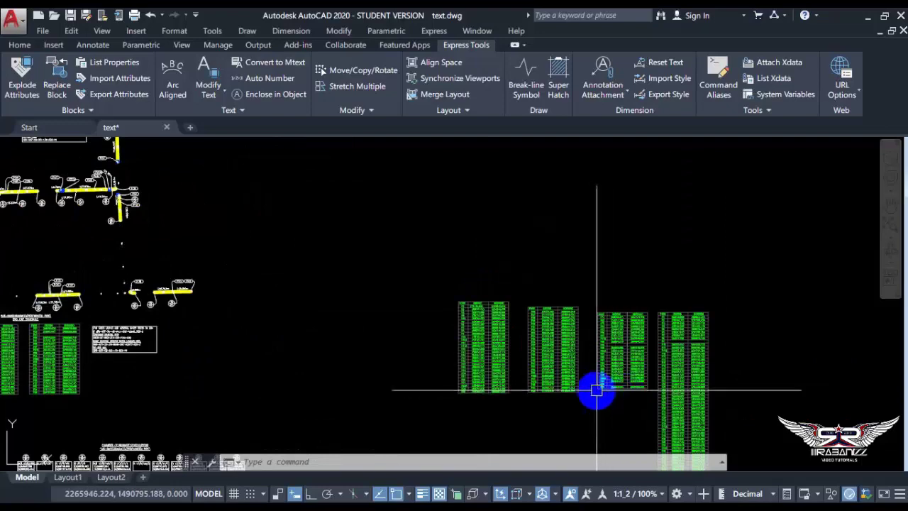
scroll(567, 383, "up", 2)
scroll(454, 324, "down", 1)
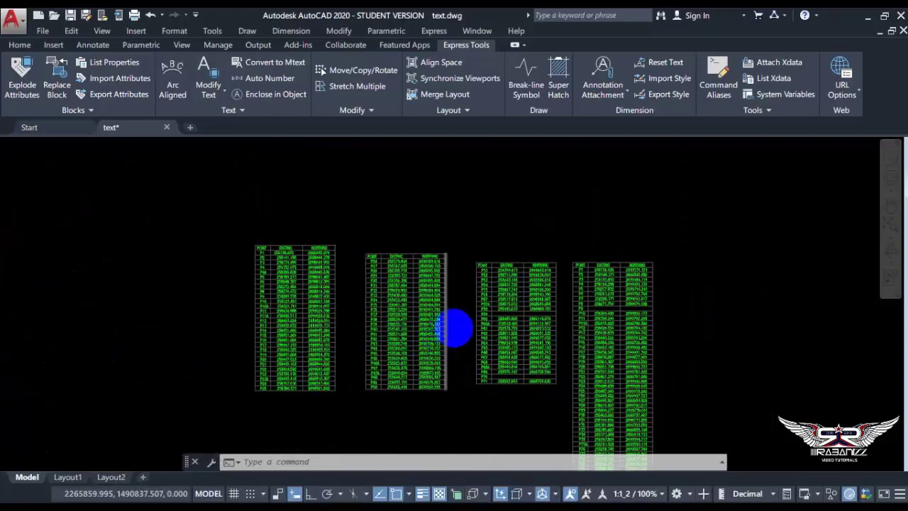
scroll(325, 348, "down", 3)
scroll(284, 345, "up", 3)
scroll(419, 340, "up", 2)
scroll(499, 298, "down", 2)
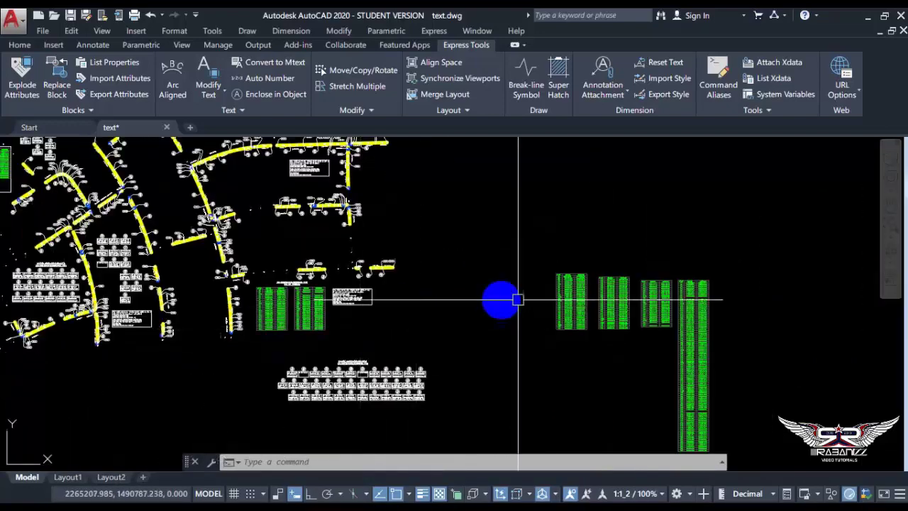
scroll(629, 320, "up", 3)
scroll(517, 276, "up", 1)
scroll(462, 277, "up", 1)
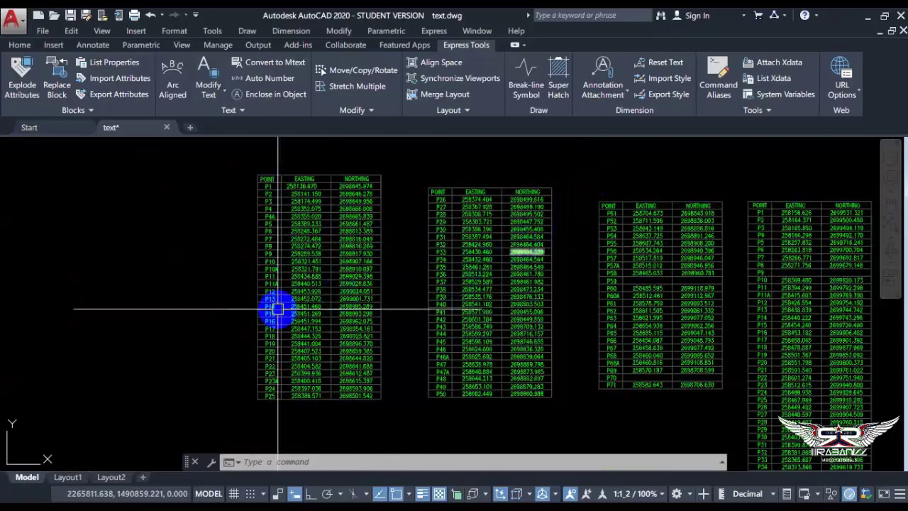
middle_click_drag(256, 277, 185, 247)
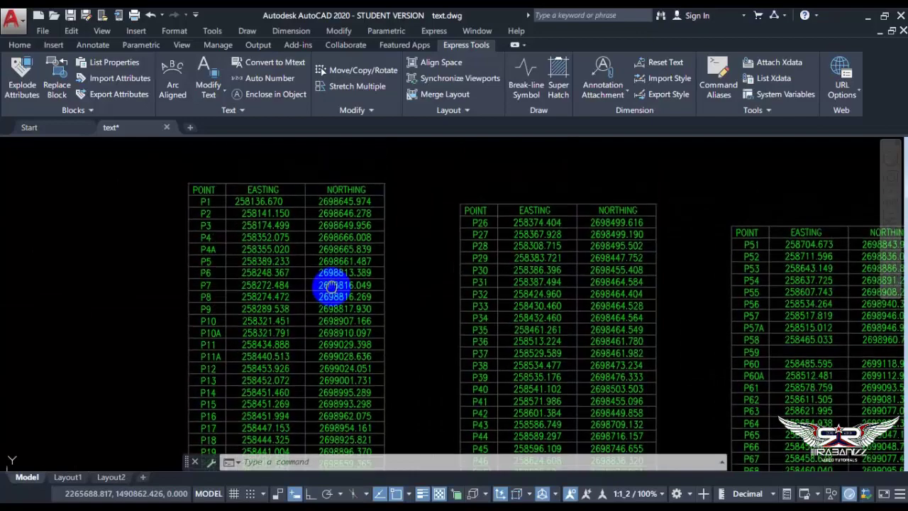
scroll(353, 286, "down", 5)
scroll(353, 285, "down", 3)
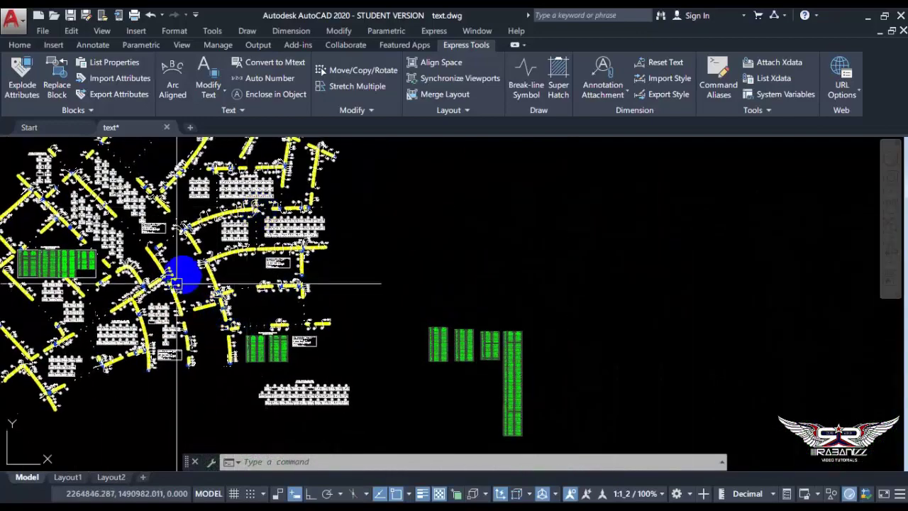
scroll(409, 381, "up", 2)
scroll(474, 357, "up", 2)
scroll(442, 279, "up", 2)
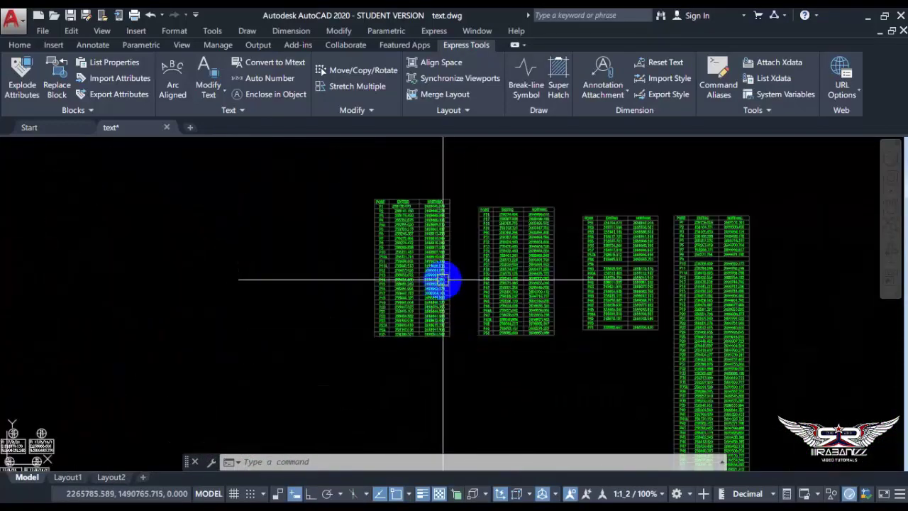
scroll(453, 270, "up", 2)
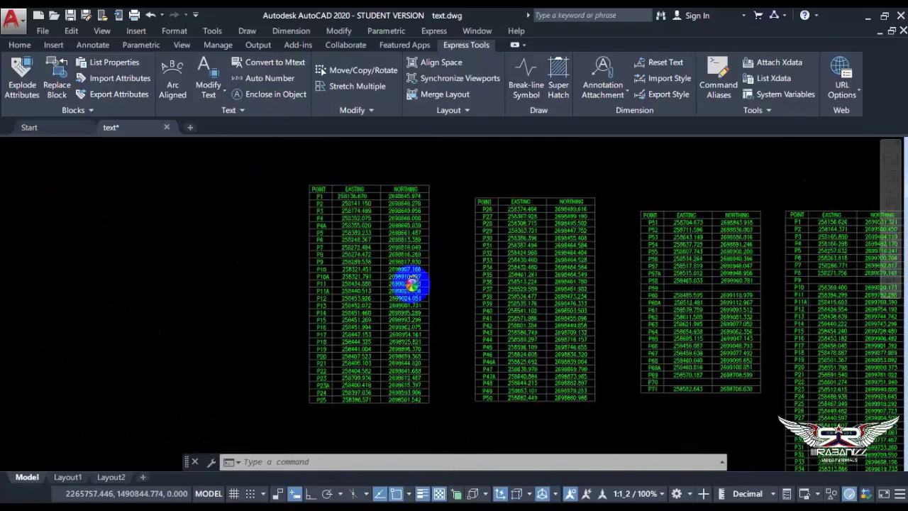
middle_click_drag(411, 284, 389, 252)
scroll(387, 222, "up", 5)
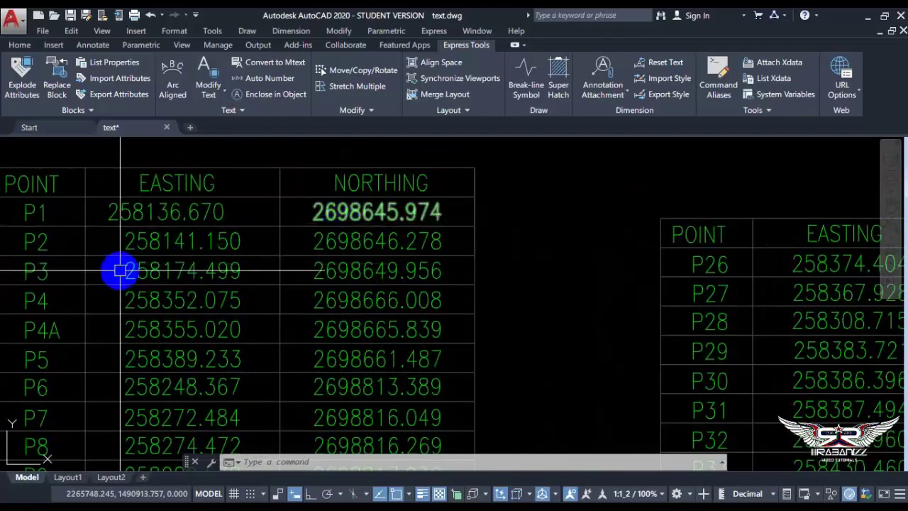
scroll(399, 243, "down", 5)
scroll(362, 227, "up", 1)
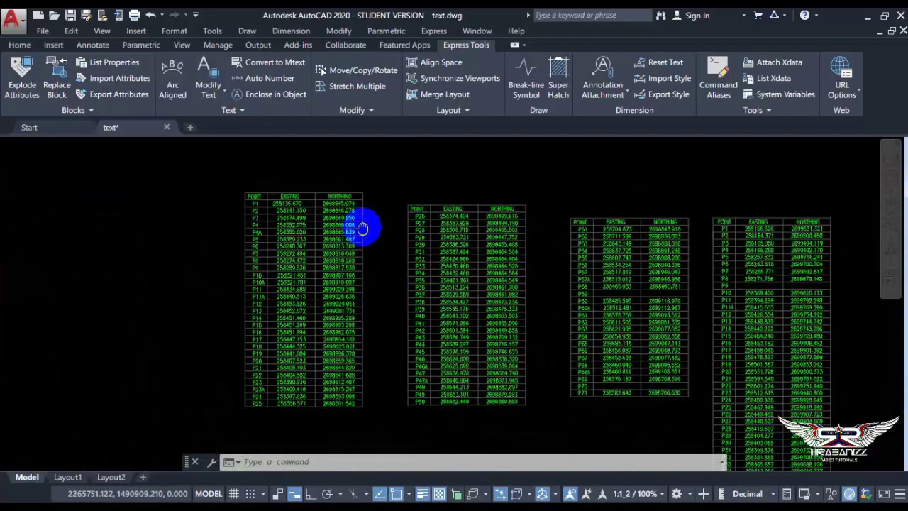
- Window-select the first table's NORTHING column and zoom in on it
left_click(314, 178)
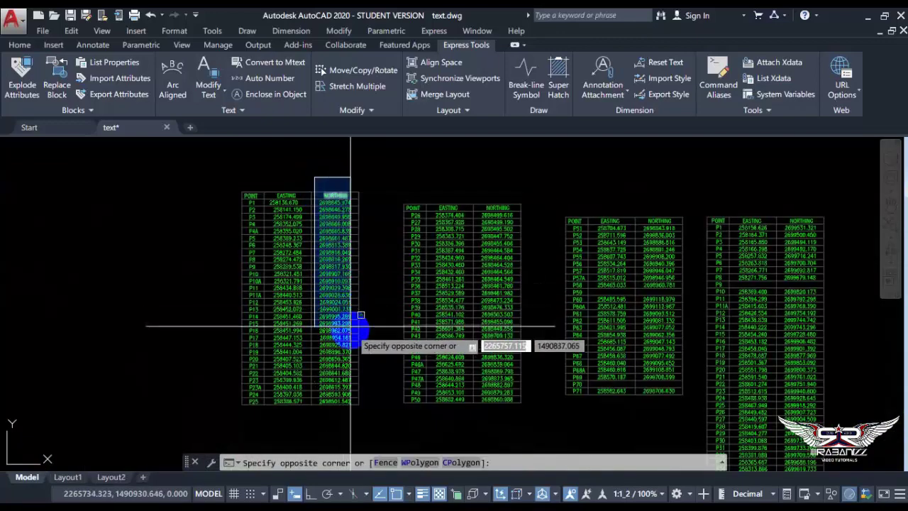
left_click(359, 183)
scroll(349, 172, "up", 8)
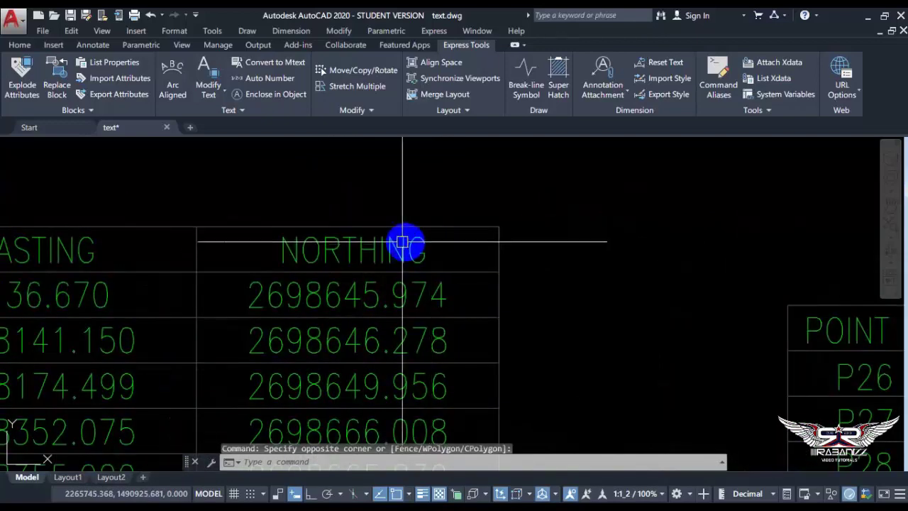
left_click(27, 45)
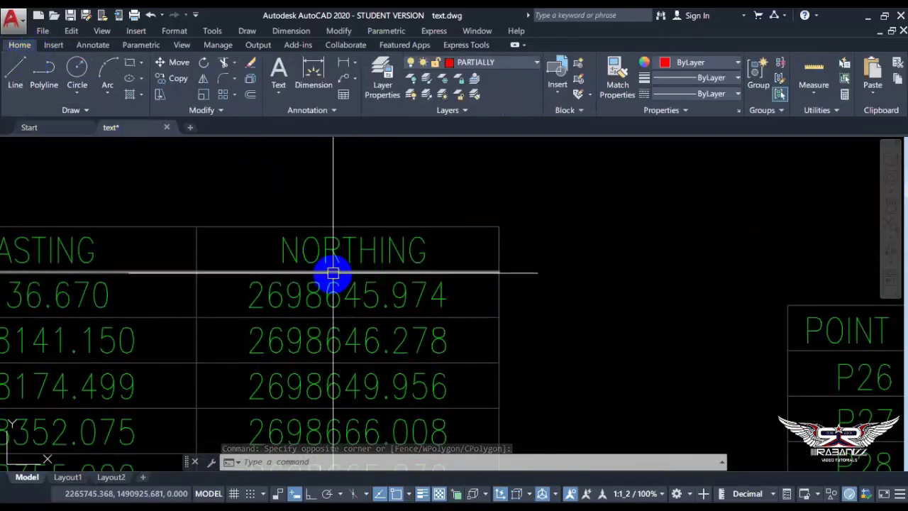
- Open the NORTHING heading for editing, then exit with Enter, leaving it unchanged
left_click(349, 250)
double_click(366, 265)
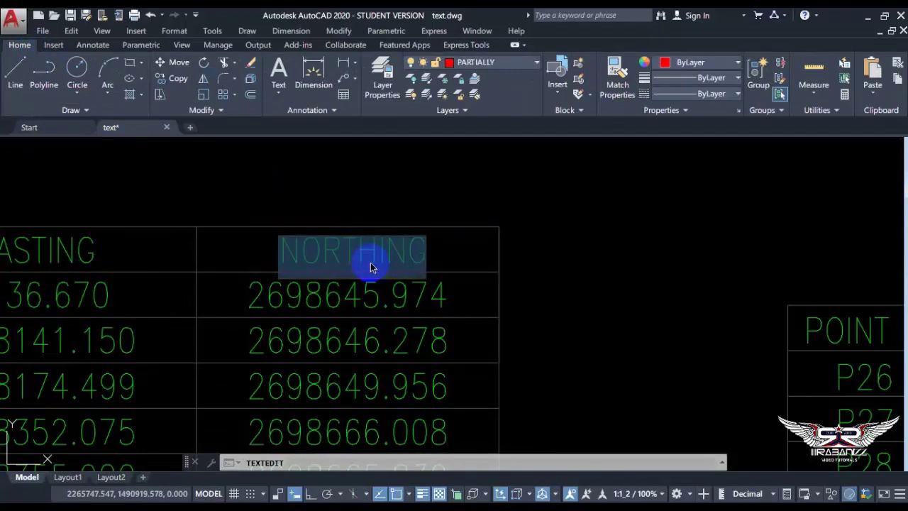
left_click(563, 256)
right_click(565, 242)
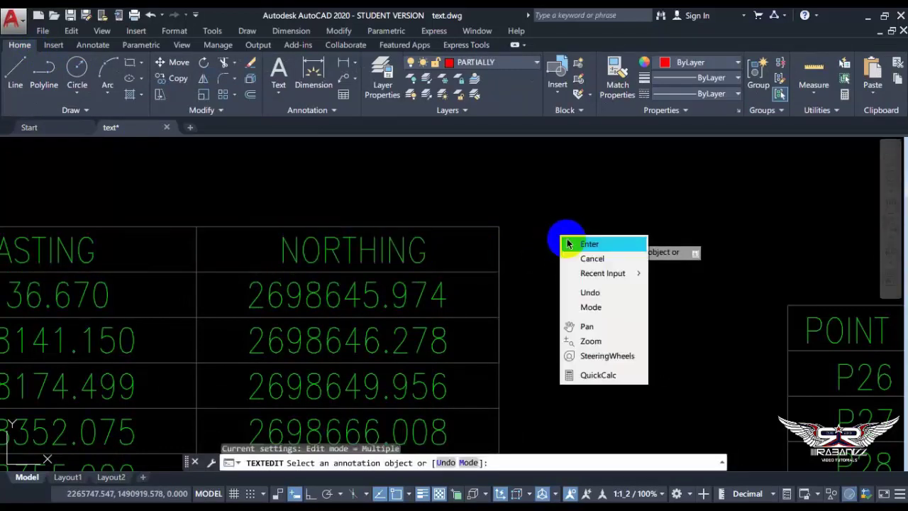
left_click(585, 244)
key("Escape")
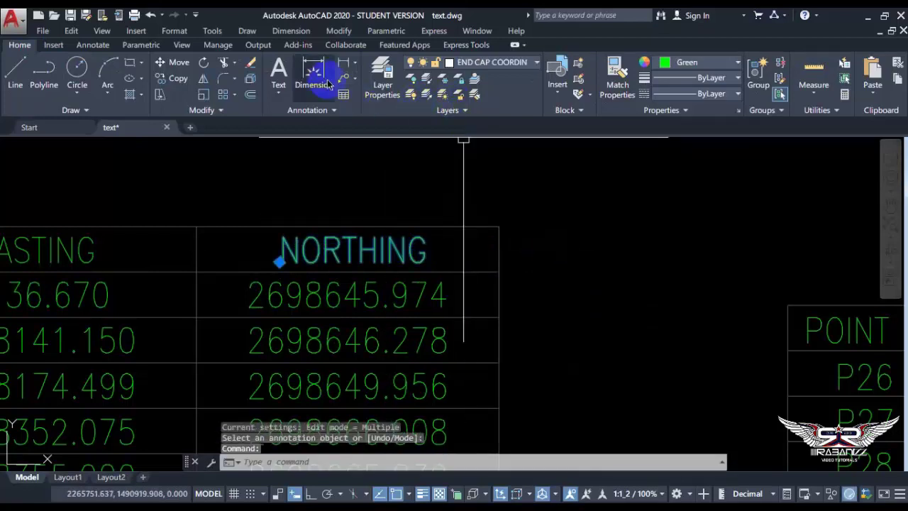
left_click(467, 45)
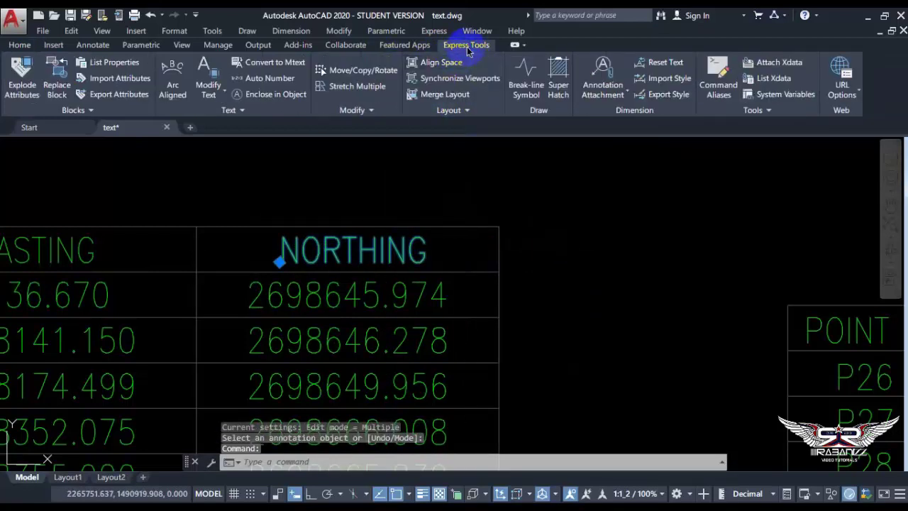
- Convert the NORTHING heading to MText and check it in the editor
left_click(275, 70)
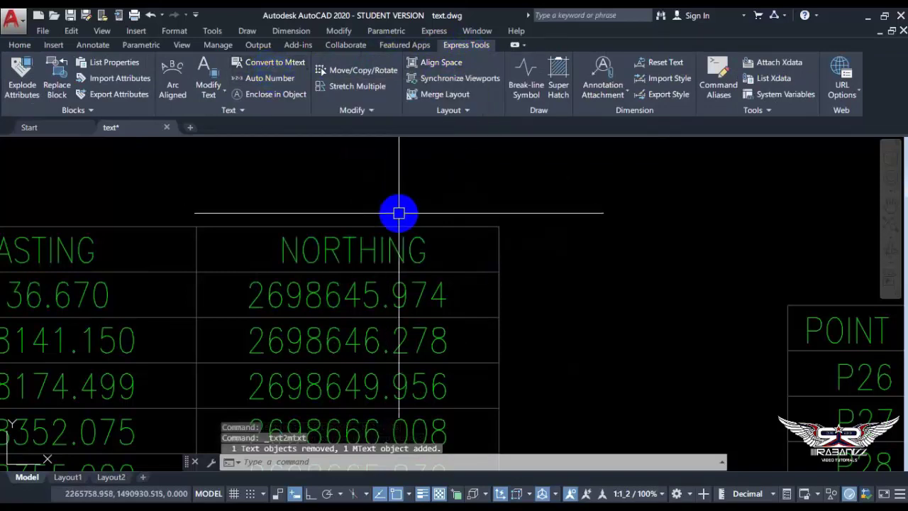
double_click(365, 252)
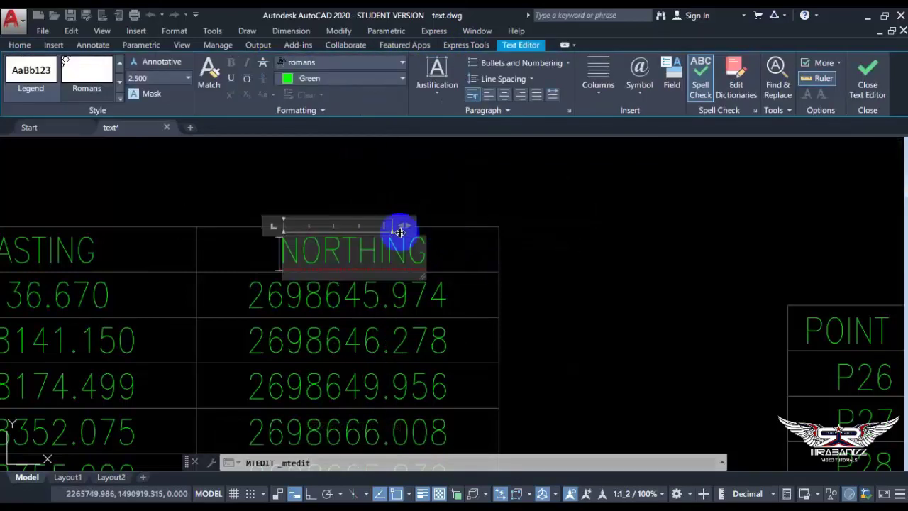
left_click(490, 192)
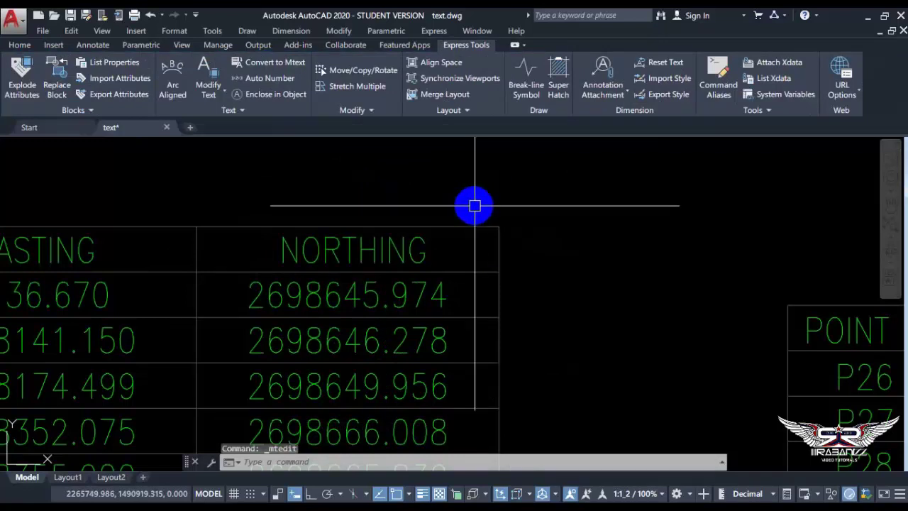
- Explode the NORTHING MText back into single-line text and check it
left_click(422, 257)
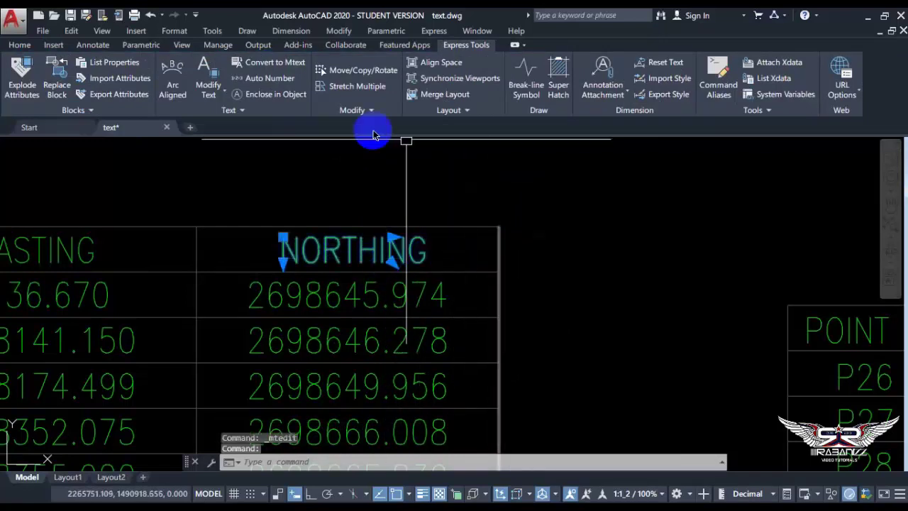
left_click(19, 45)
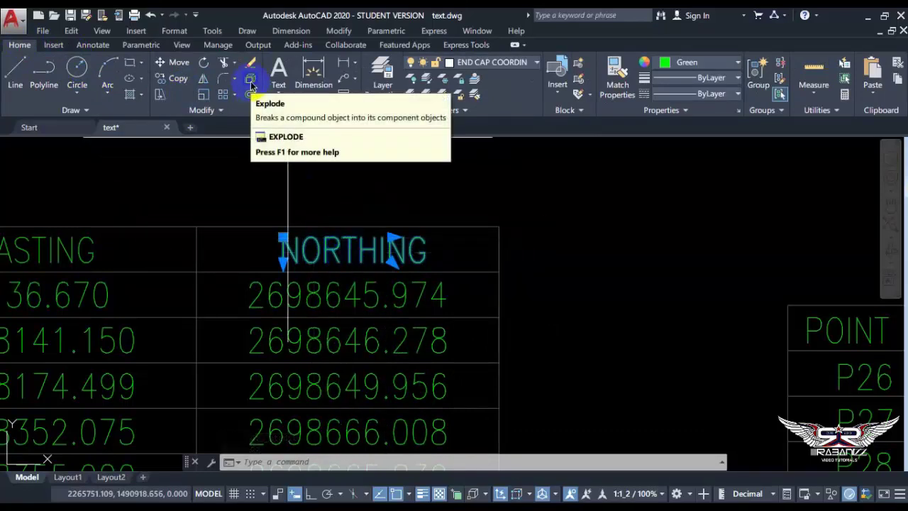
left_click(251, 85)
double_click(280, 257)
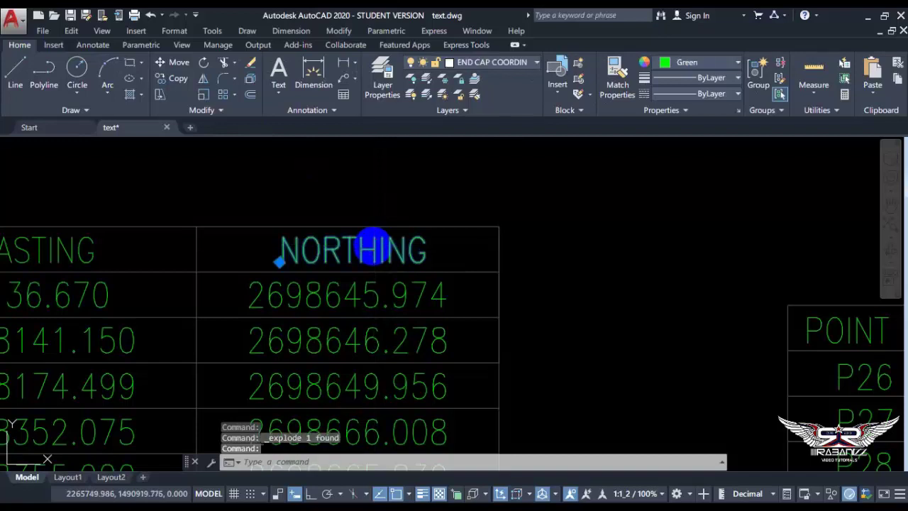
left_click(392, 200)
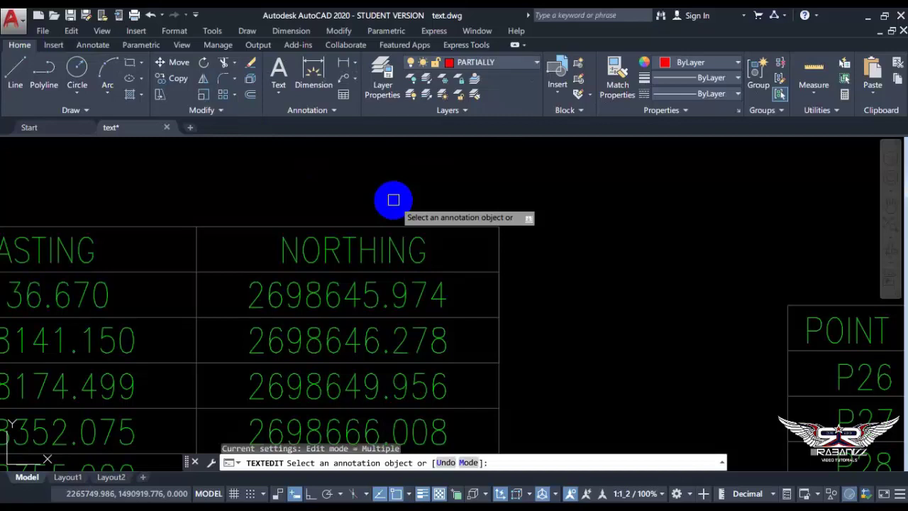
- Inspect the NORTHING value 2698649.956 in the text editor, leaving it unchanged
key("Escape")
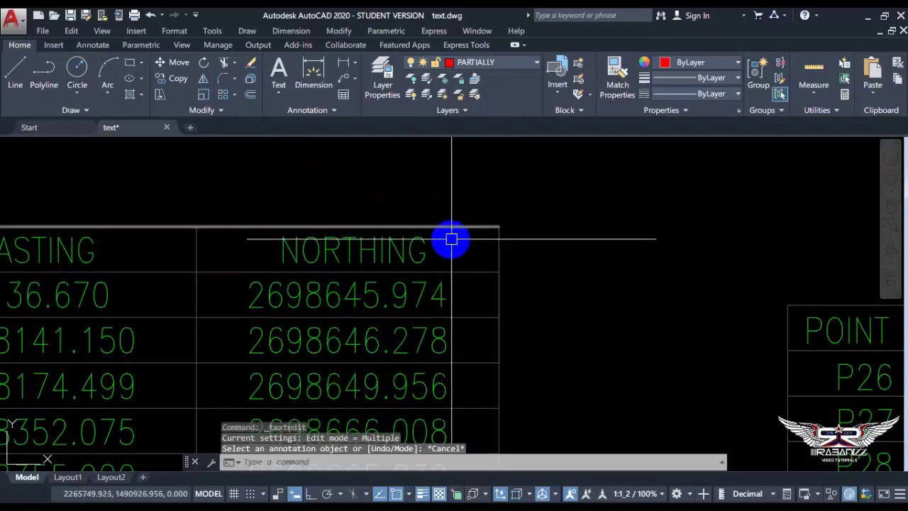
scroll(445, 218, "down", 4)
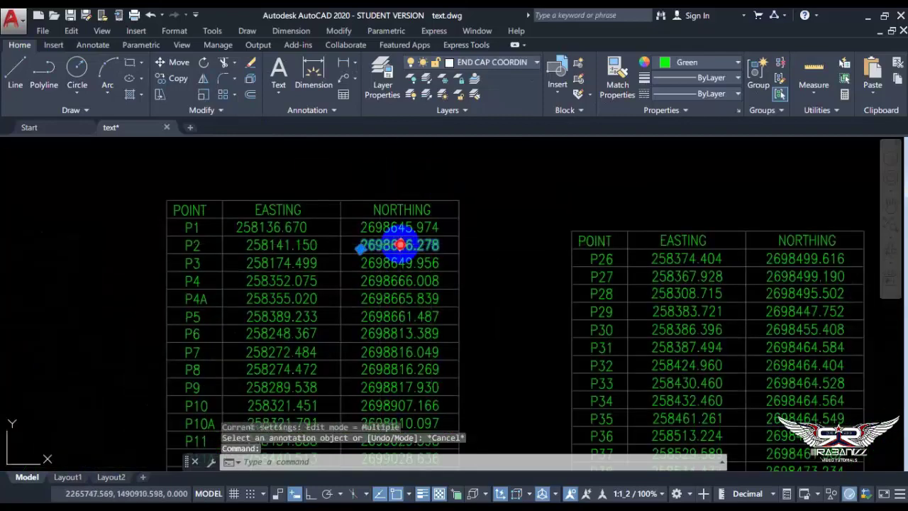
double_click(399, 245)
scroll(402, 261, "up", 3)
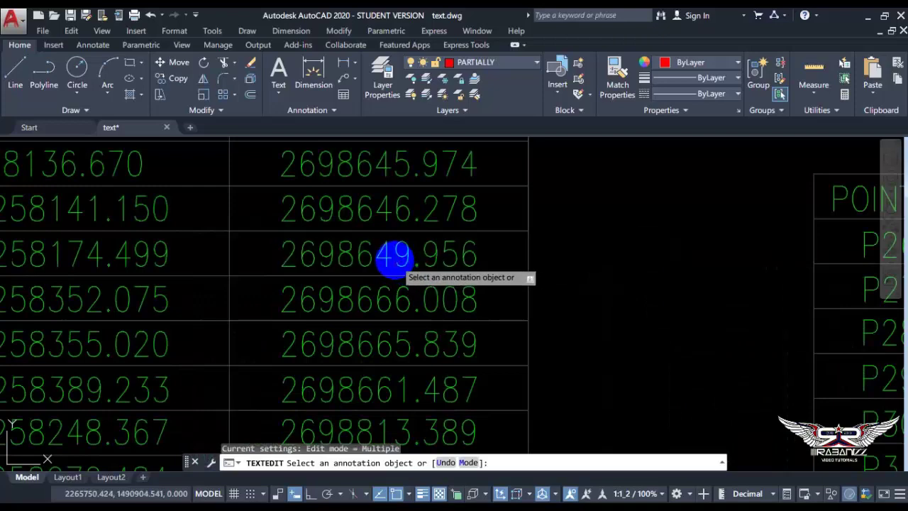
left_click(394, 261)
left_click(547, 279)
key("Escape")
scroll(480, 264, "down", 4)
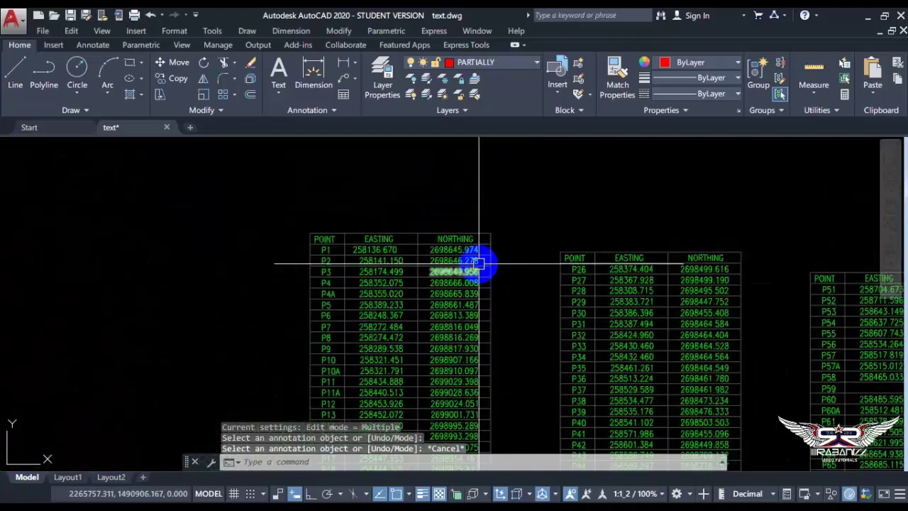
scroll(416, 234, "up", 3)
- Window-select the NORTHING values of the P1–P25 table
left_click(406, 199)
scroll(458, 260, "down", 2)
scroll(468, 244, "down", 2)
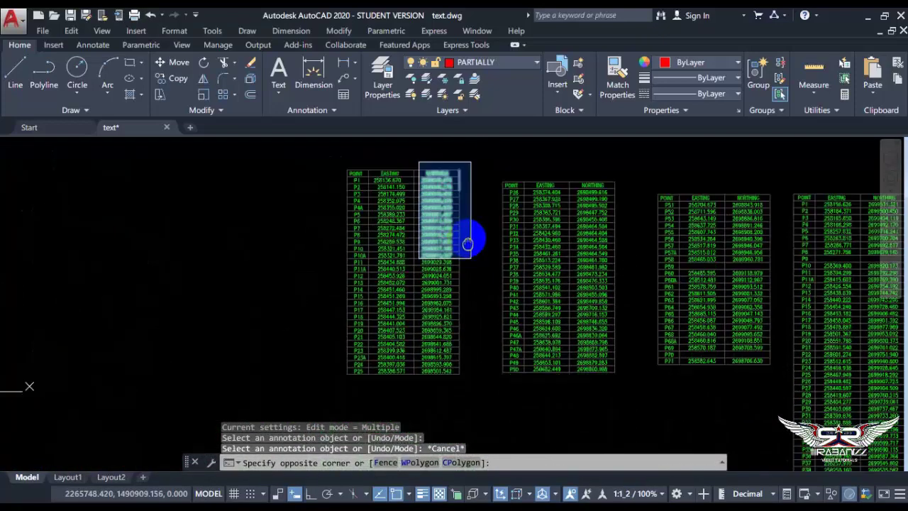
scroll(458, 298, "up", 2)
left_click(452, 361)
scroll(452, 341, "down", 2)
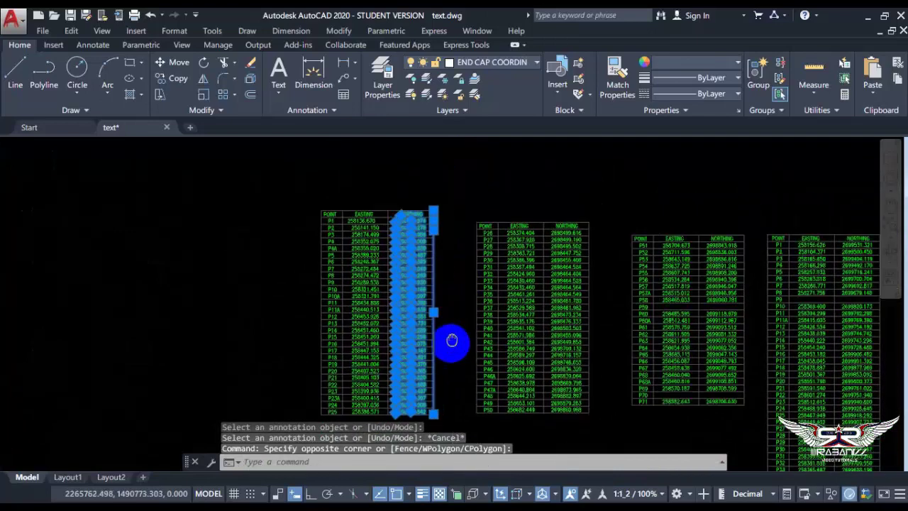
middle_click_drag(452, 340, 449, 350)
right_click(384, 203)
left_click(396, 182)
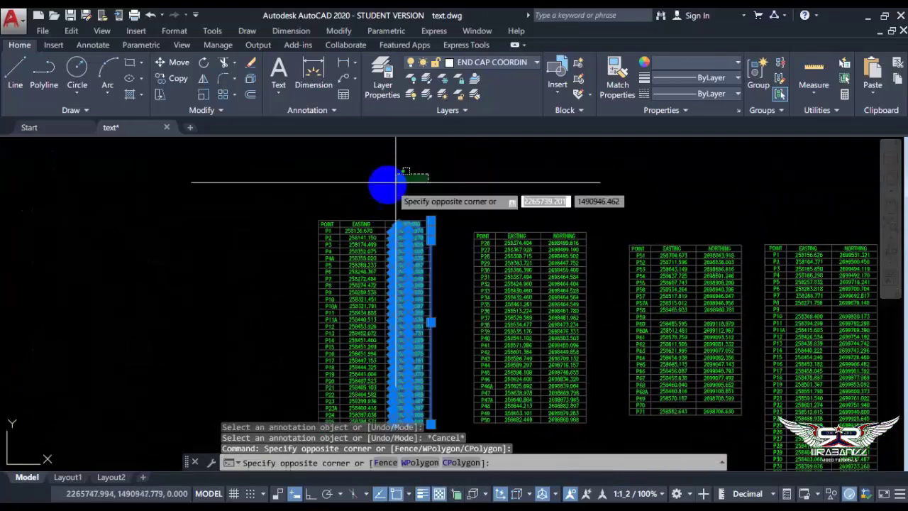
left_click(422, 189)
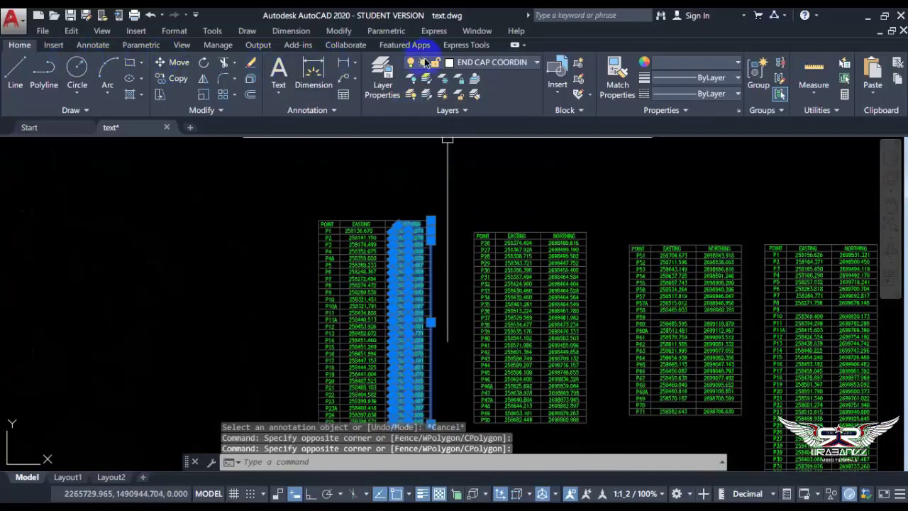
- Browse the Express Tools text utilities and reselect the NORTHING column values
left_click(473, 48)
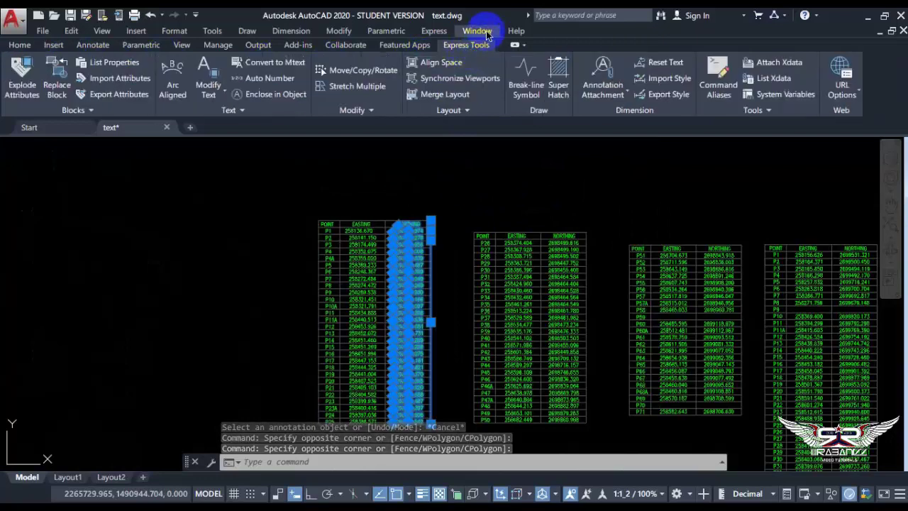
left_click(478, 31)
left_click(432, 32)
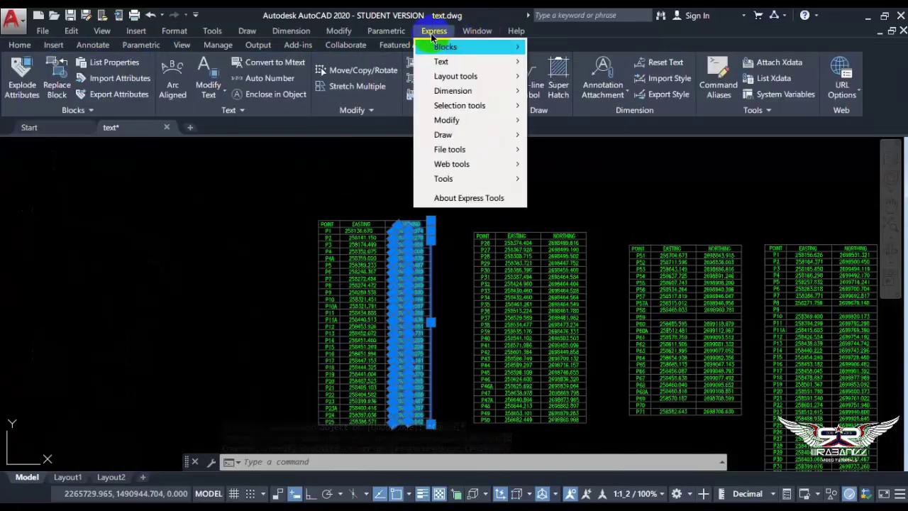
mouse_move(461, 61)
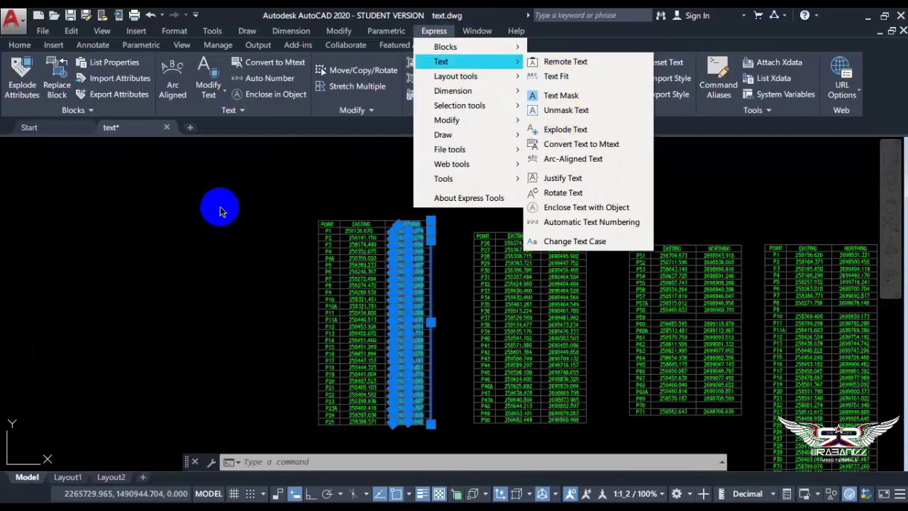
left_click(220, 207)
left_click(334, 254)
scroll(430, 195, "up", 2)
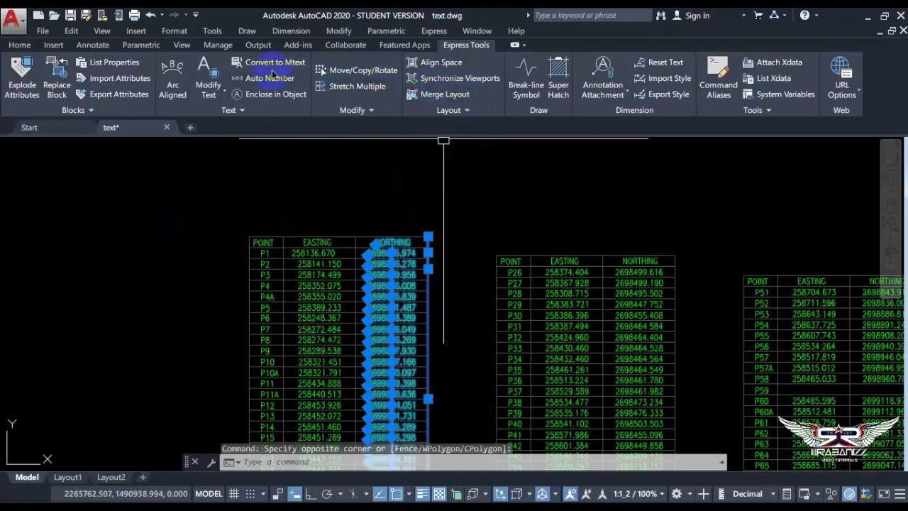
- Merge the selected NORTHING texts into one MText block and move it above the table
left_click(272, 63)
left_click(473, 209)
left_click(318, 166)
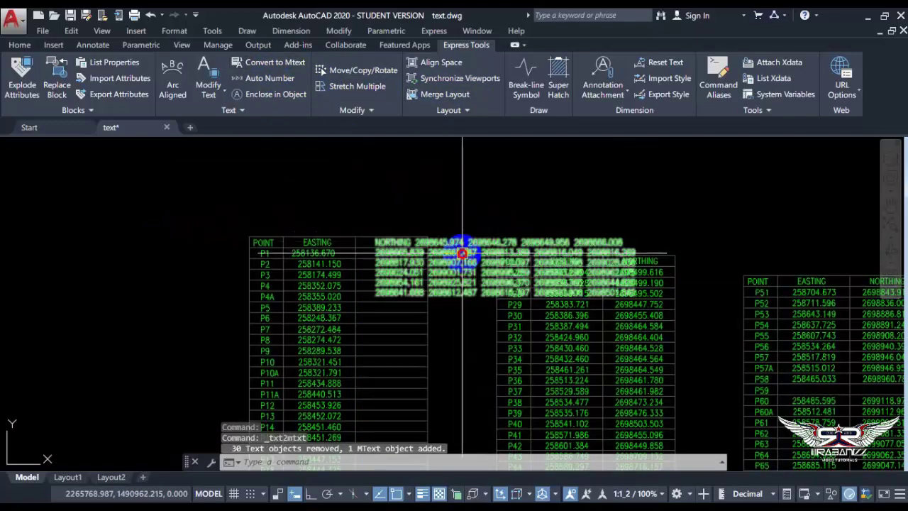
left_click(390, 244)
left_click(390, 245)
middle_click_drag(410, 223, 389, 312)
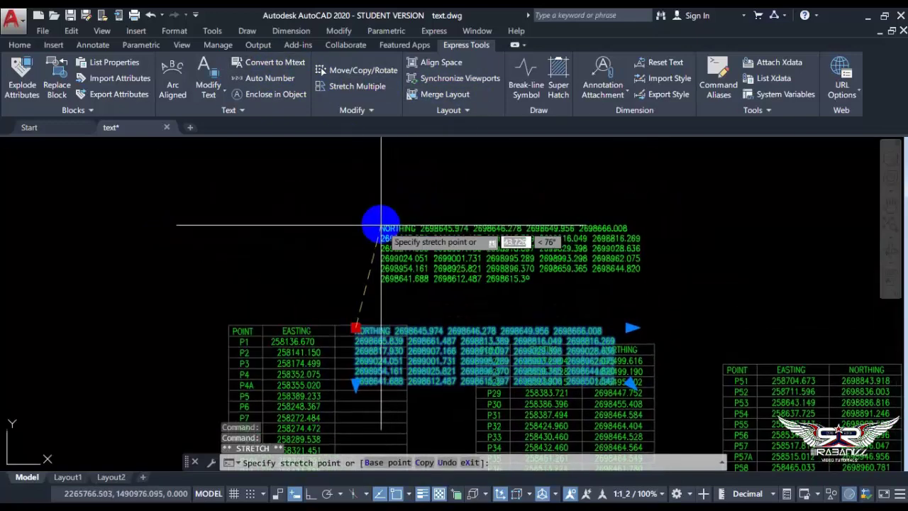
scroll(564, 242, "down", 1)
key("Escape")
scroll(468, 228, "down", 2)
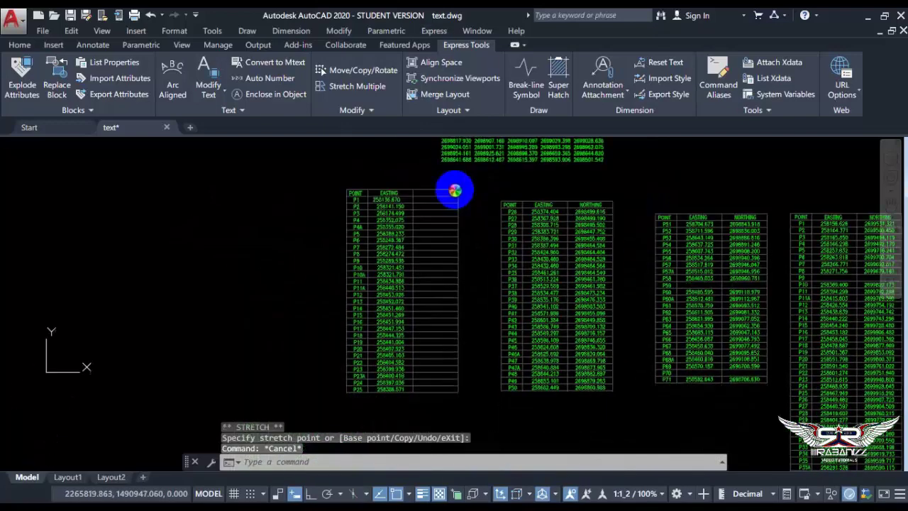
- Merge the EASTING column values into one MText block placed above the NORTHING block
left_click(371, 169)
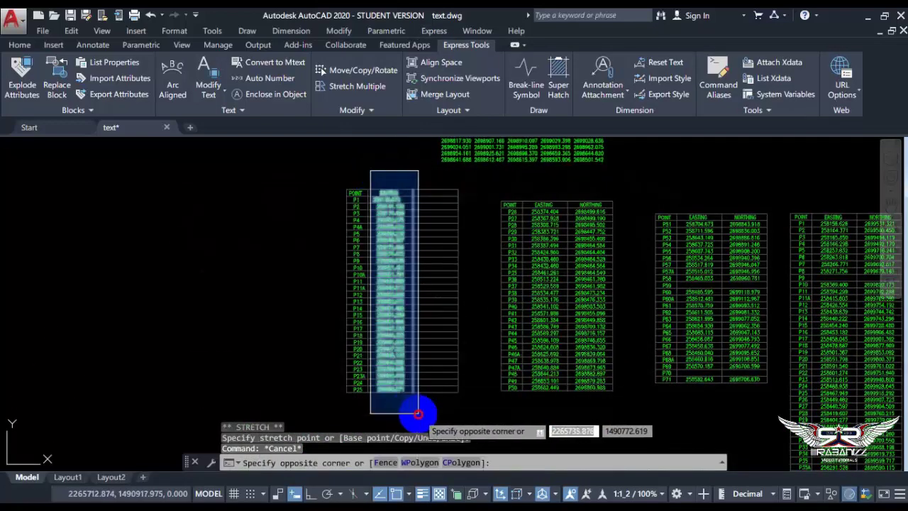
left_click(411, 403)
left_click(275, 62)
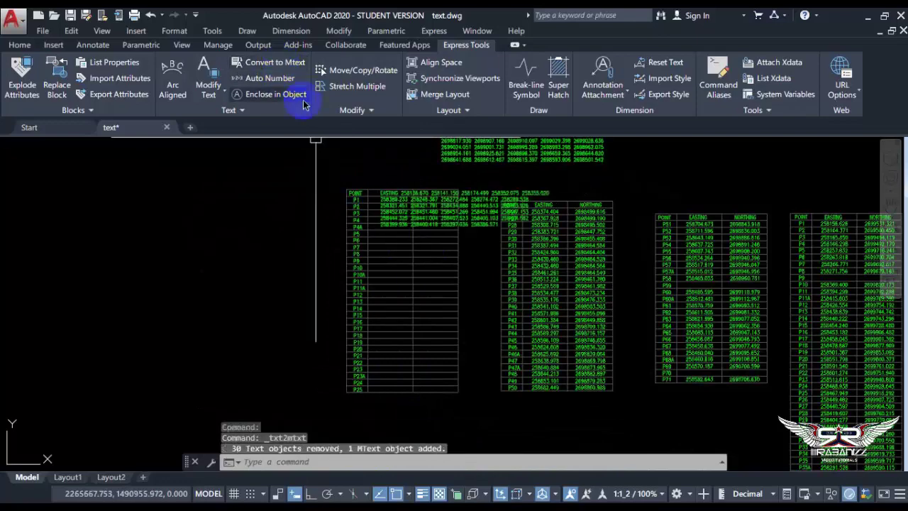
middle_click_drag(385, 264, 364, 339)
left_click(360, 266)
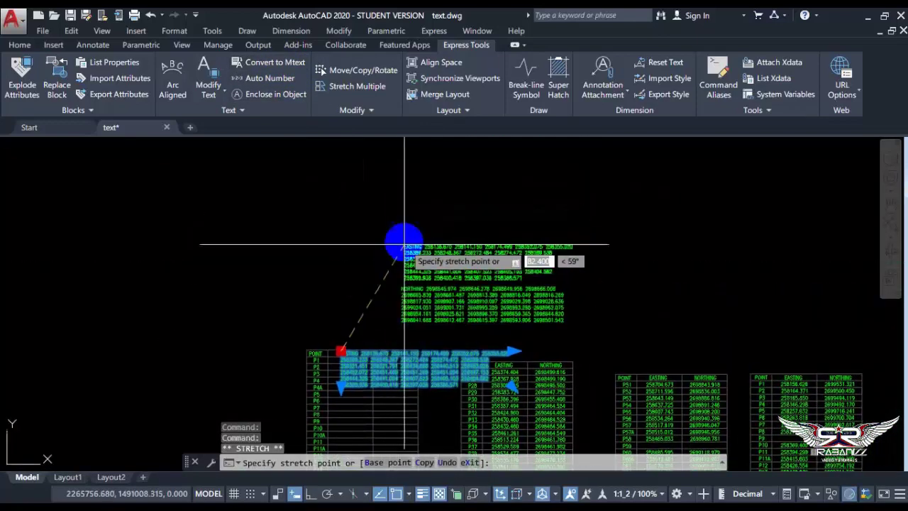
left_click(411, 223)
middle_click_drag(371, 269, 390, 228)
key("Escape")
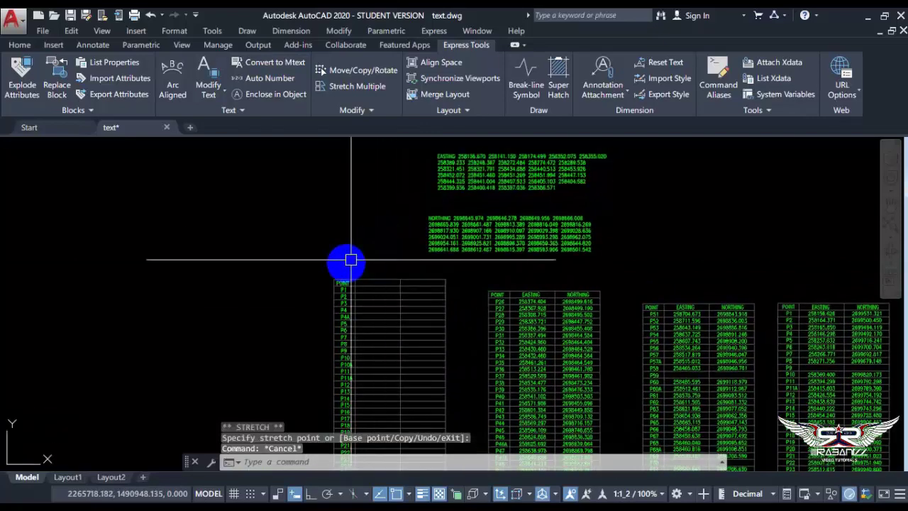
middle_click_drag(348, 203, 353, 158)
- Window-select the first table's POINT label column
left_click(342, 209)
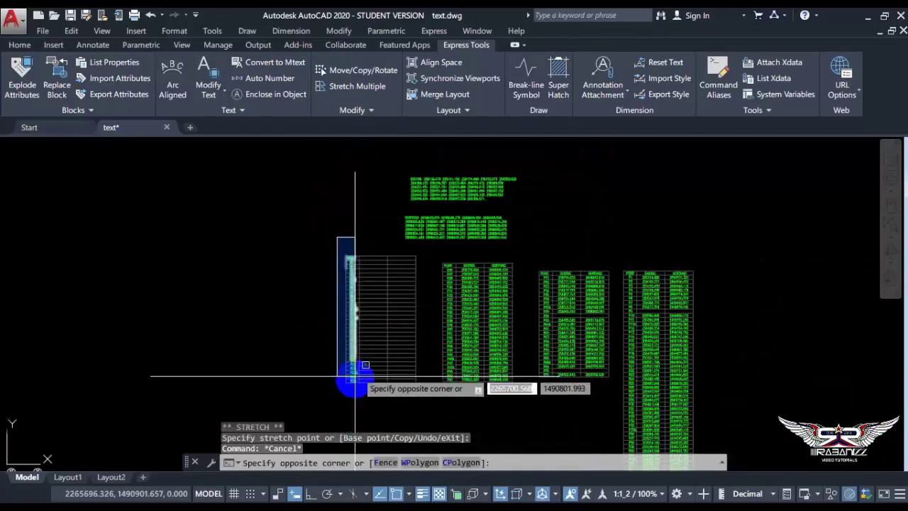
left_click(355, 406)
scroll(385, 338, "down", 2)
middle_click_drag(386, 339, 383, 296)
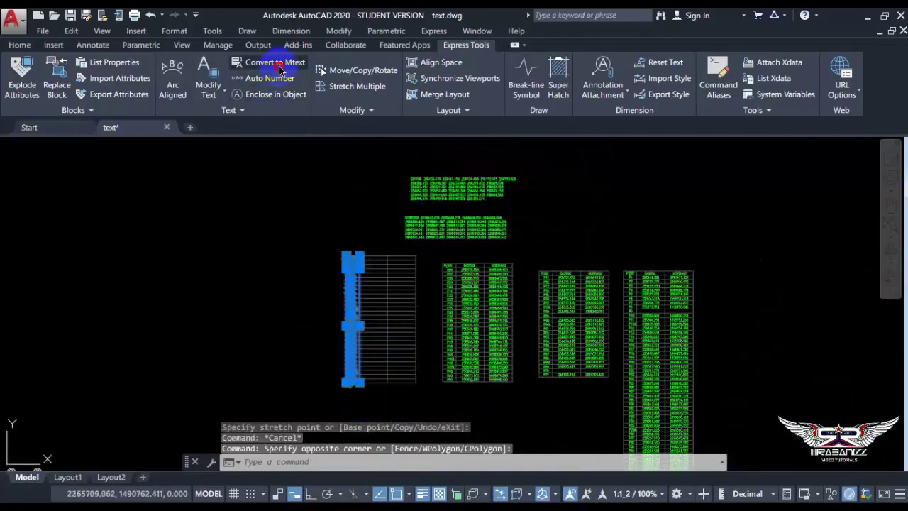
- Merge the POINT labels into one MText block and move it above the EASTING block
left_click(279, 69)
scroll(369, 241, "up", 3)
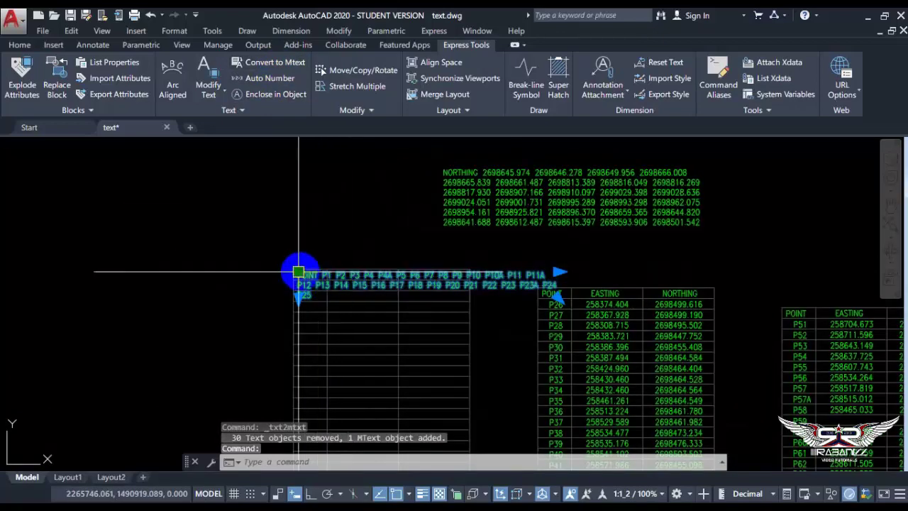
left_click(298, 271)
middle_click_drag(426, 222, 334, 379)
left_click(367, 190)
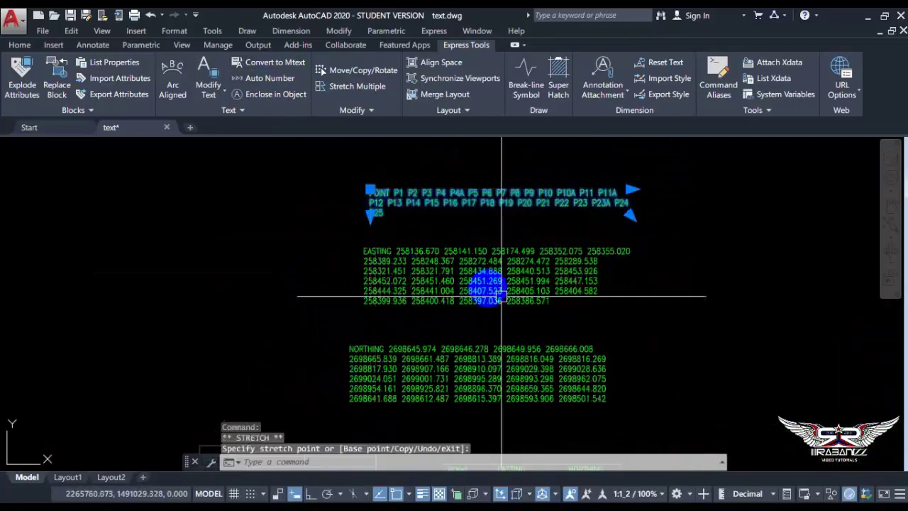
middle_click_drag(399, 308, 209, 237)
scroll(306, 328, "down", 2)
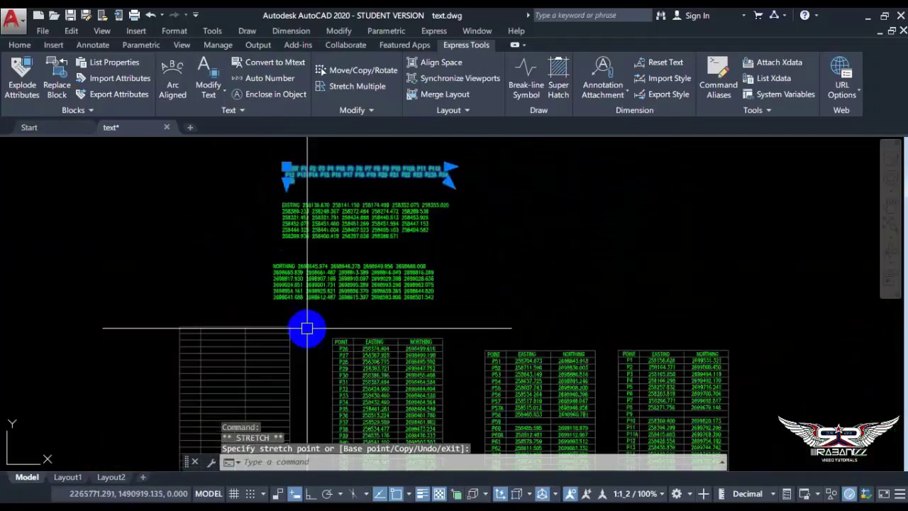
scroll(307, 327, "up", 2)
key("Escape")
- Zoom out to check the three stacked blocks and select the EASTING block
scroll(365, 283, "down", 2)
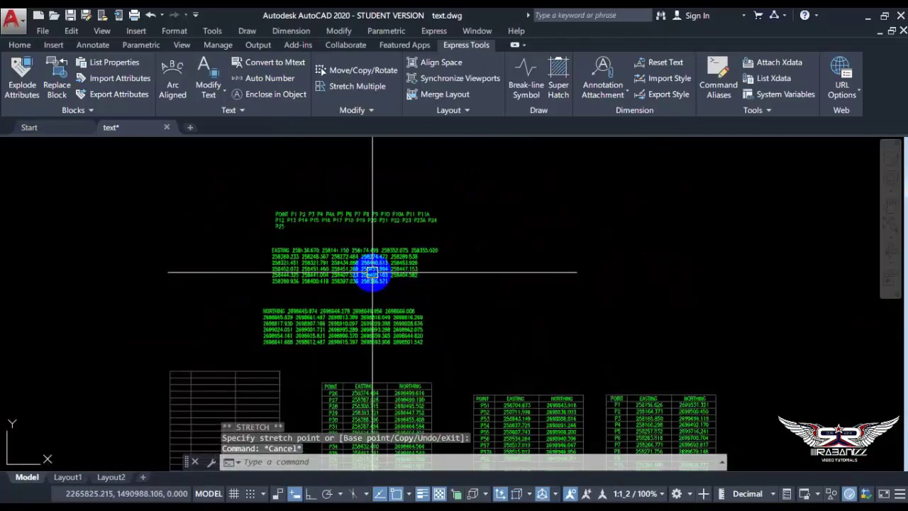
scroll(372, 272, "down", 2)
scroll(507, 305, "down", 1)
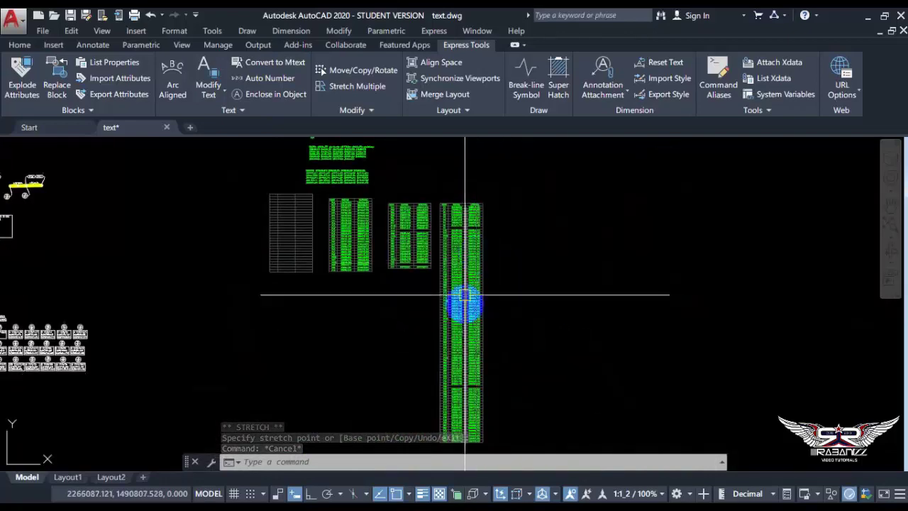
scroll(427, 324, "up", 2)
scroll(251, 234, "up", 3)
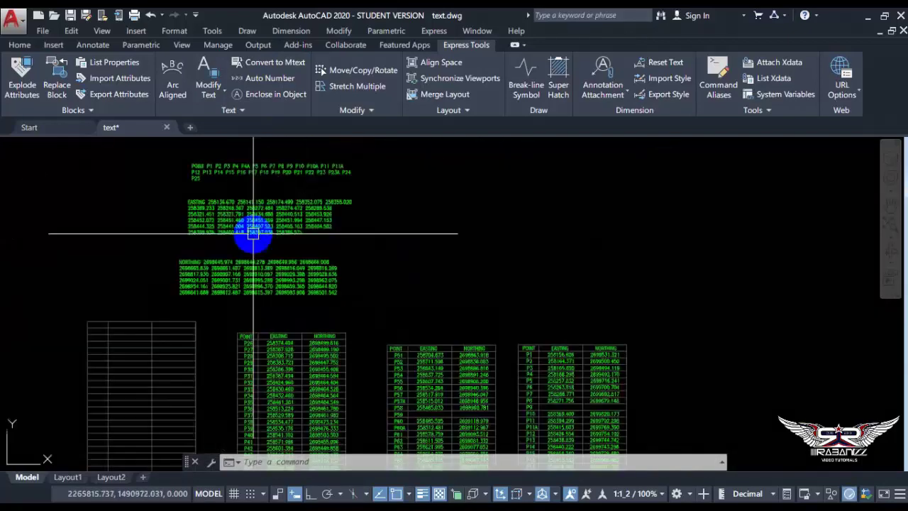
scroll(287, 276, "up", 2)
left_click(287, 277)
scroll(256, 178, "up", 1)
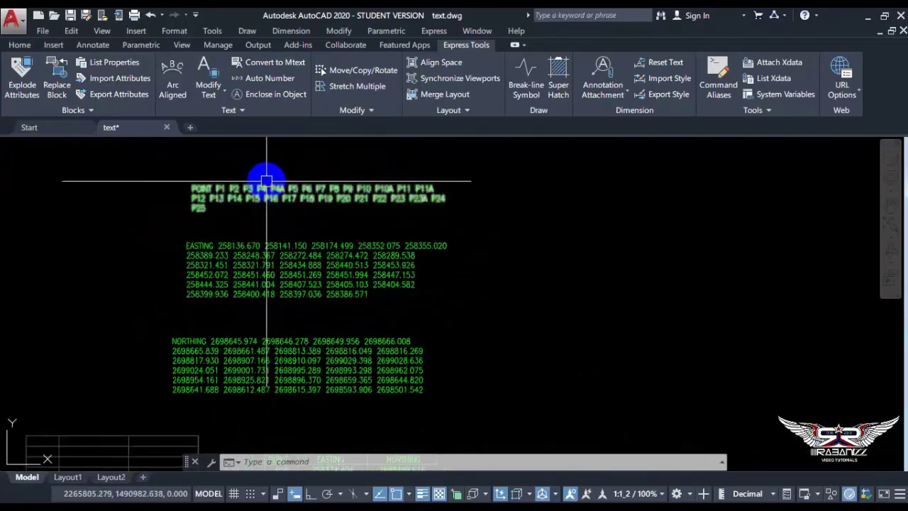
scroll(364, 288, "down", 1)
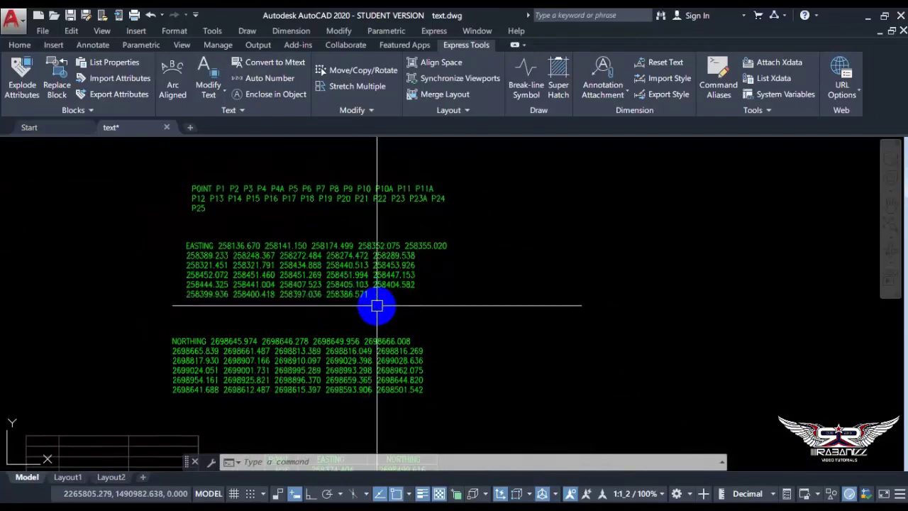
- Open the POINT label MText, copy all of its text, and close the editor
left_click(271, 196)
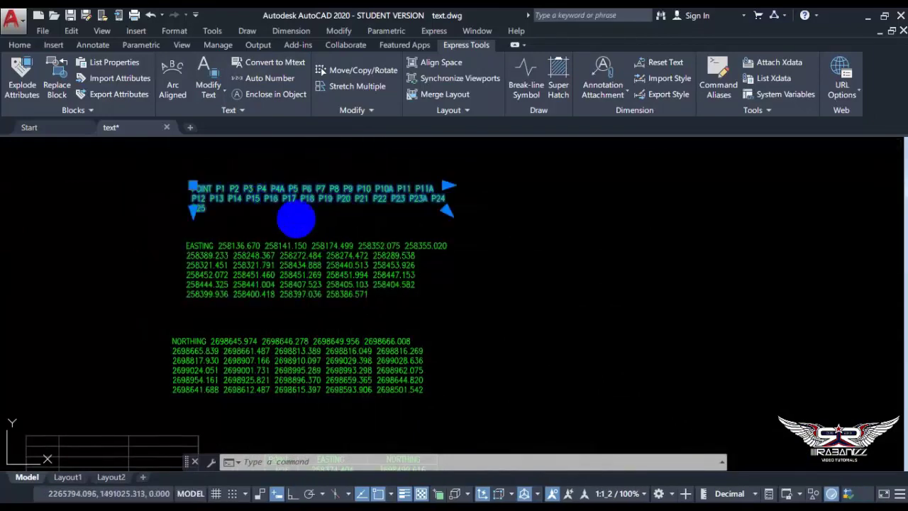
double_click(296, 216)
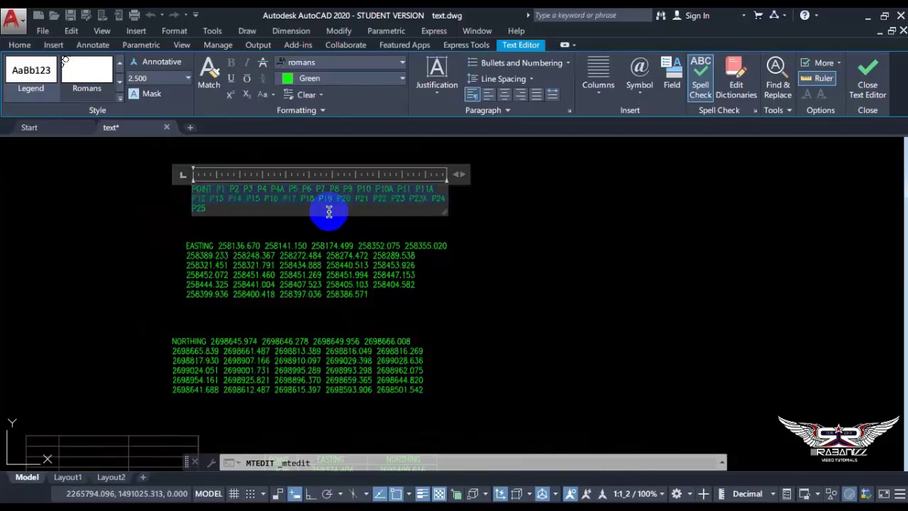
left_click(566, 263)
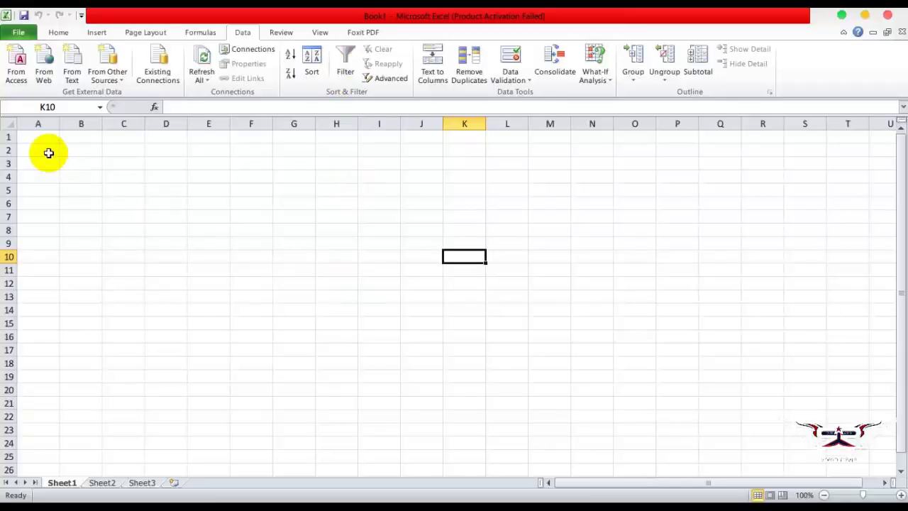
- Paste the POINT labels into A1 and split them with fixed-width Text to Columns, first column as Text
right_click(44, 138)
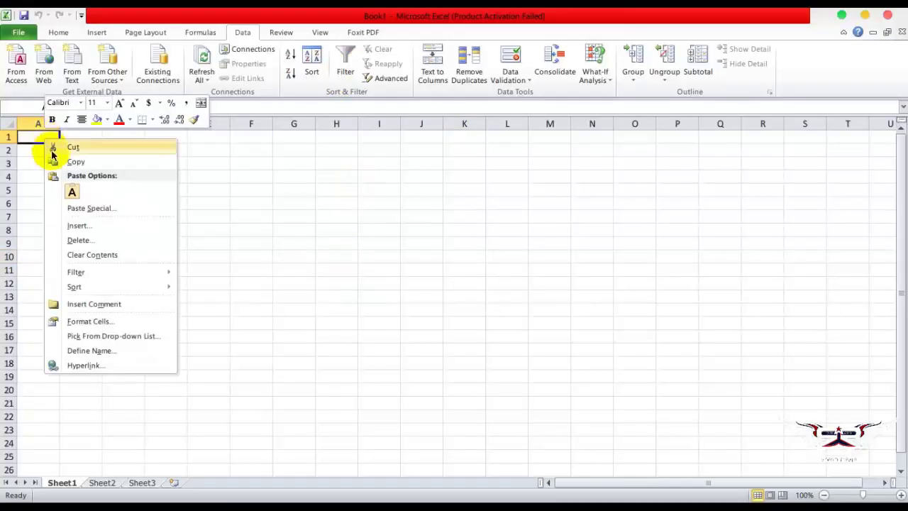
left_click(71, 192)
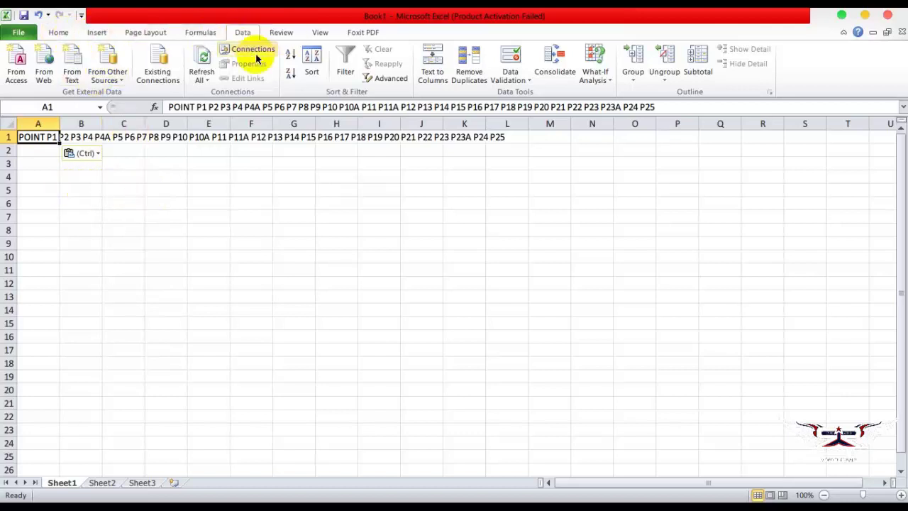
left_click(435, 69)
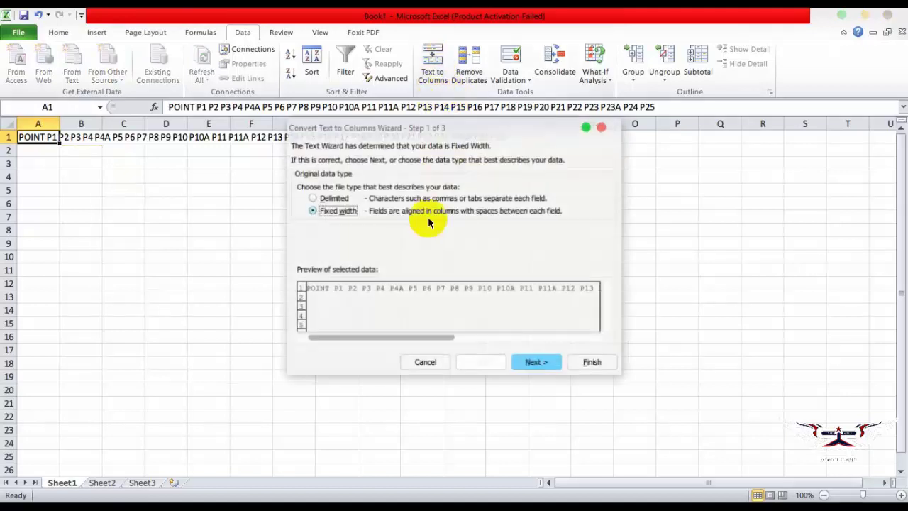
left_click(537, 366)
left_click(537, 367)
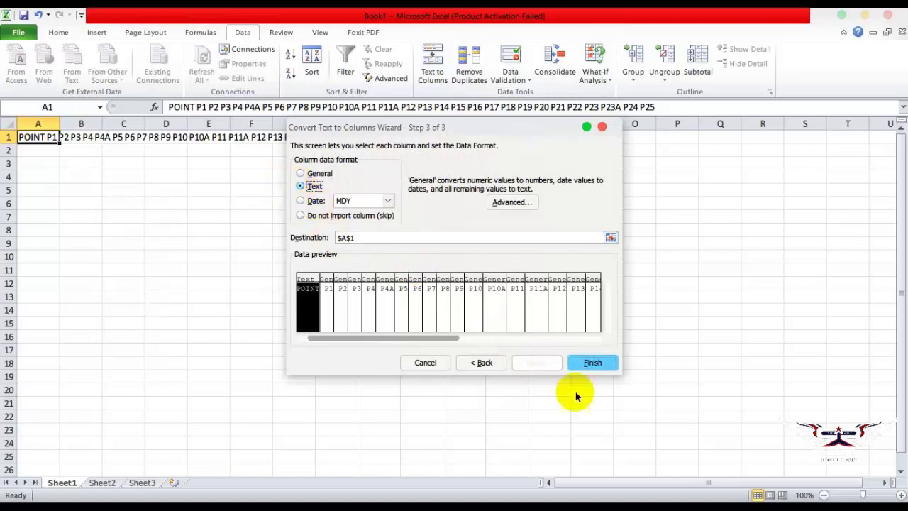
left_click(594, 365)
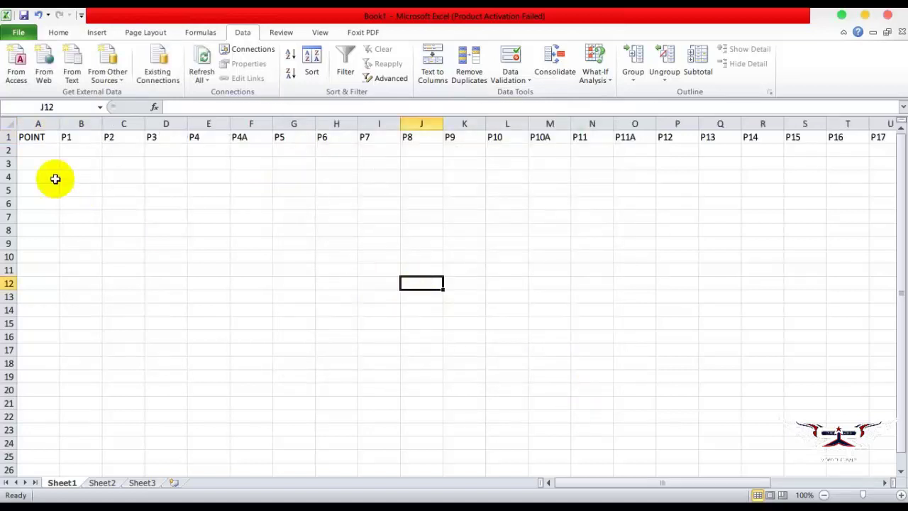
- Copy row 1 and paste it transposed into column A starting at A3
left_click(10, 138)
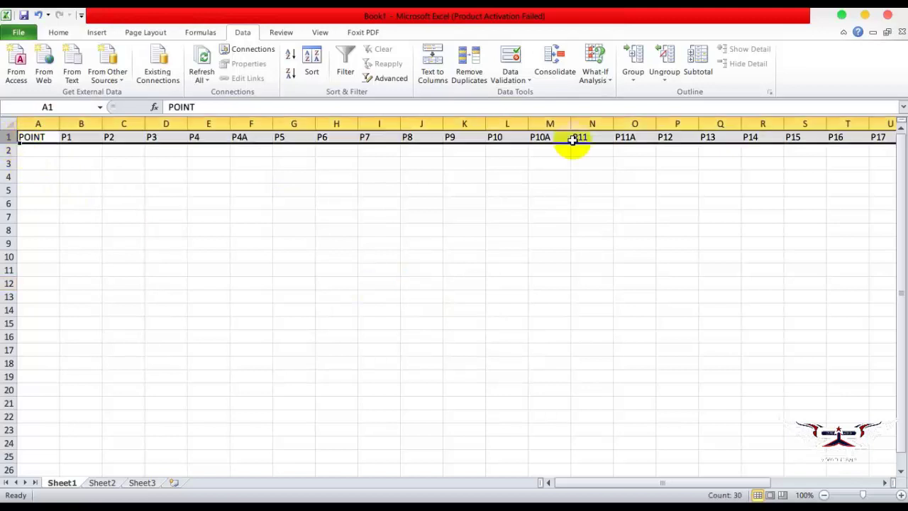
right_click(43, 137)
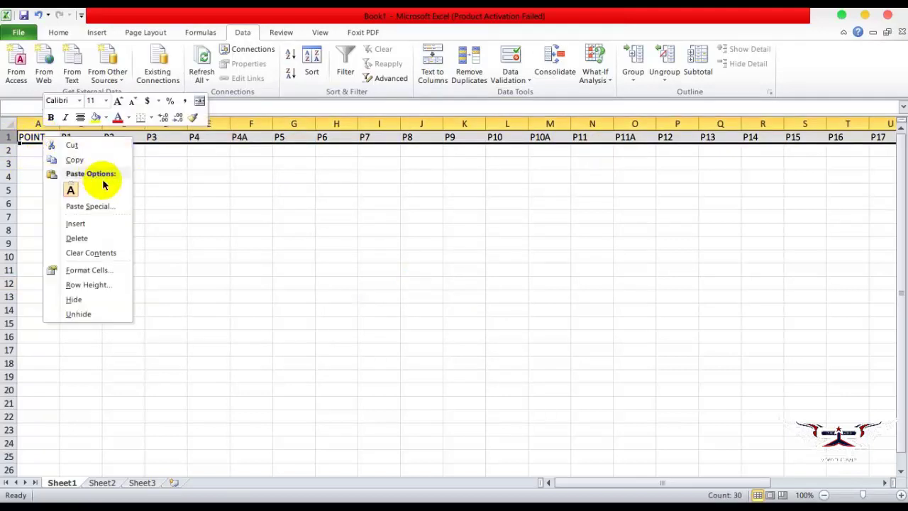
left_click(76, 162)
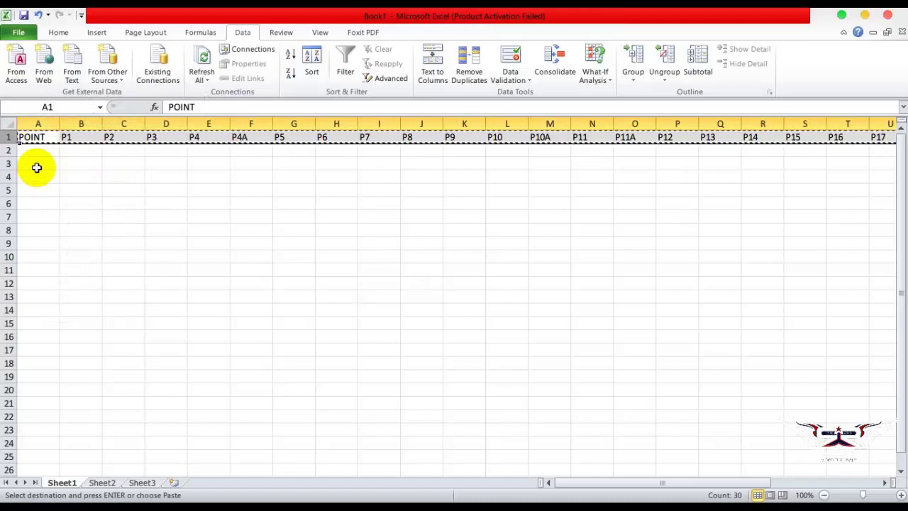
left_click(37, 168)
right_click(37, 170)
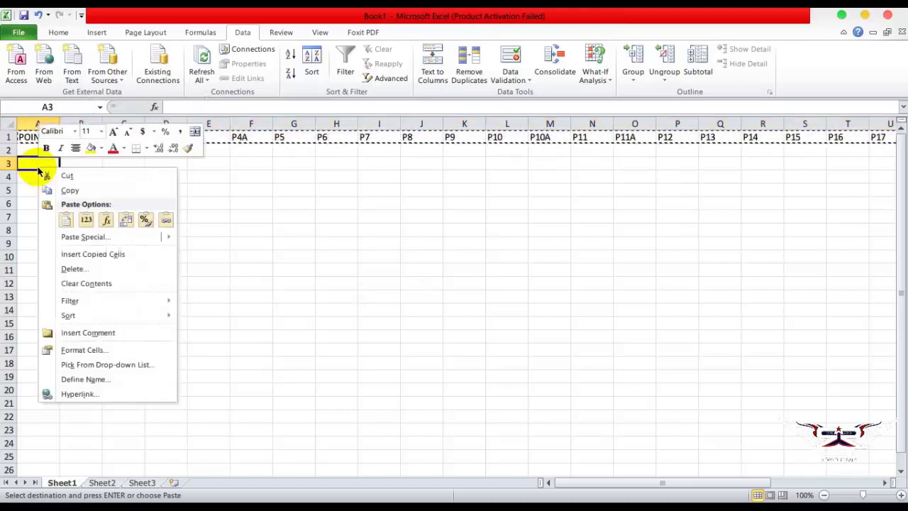
left_click(121, 220)
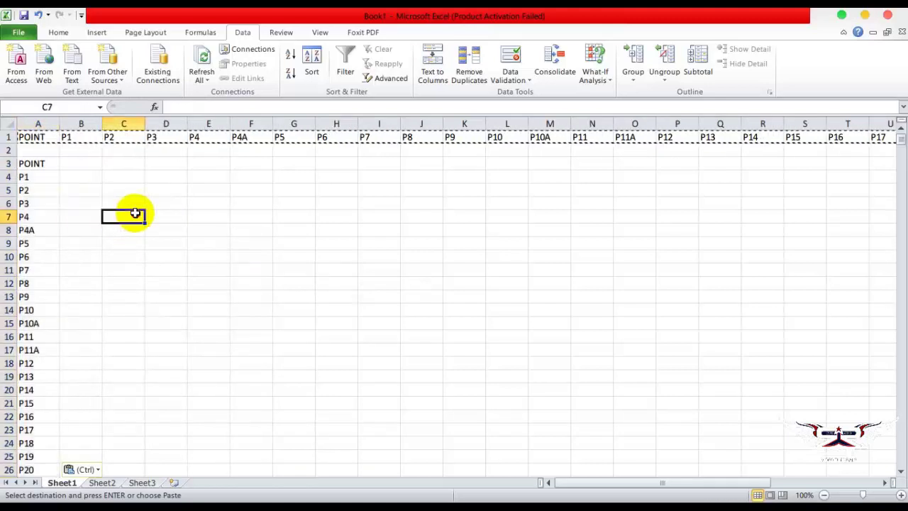
- Clear the original point names from row 1
left_click(11, 140)
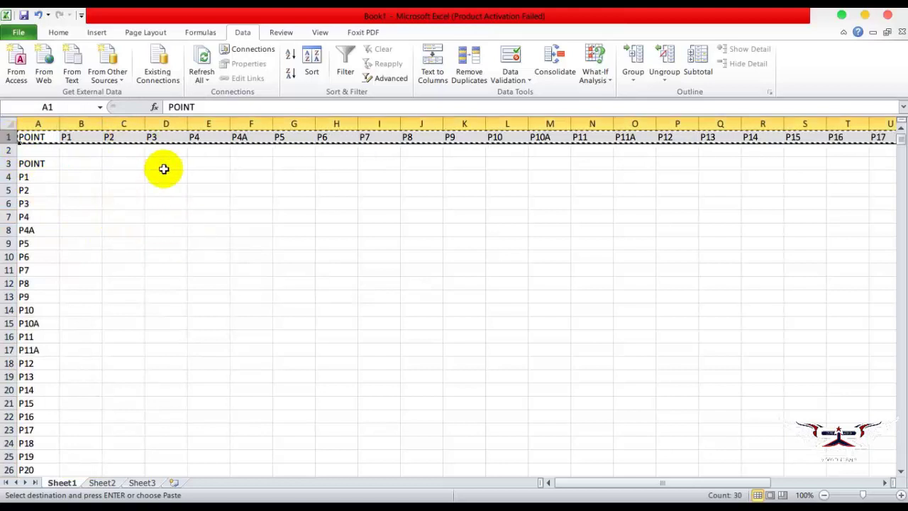
key("Delete")
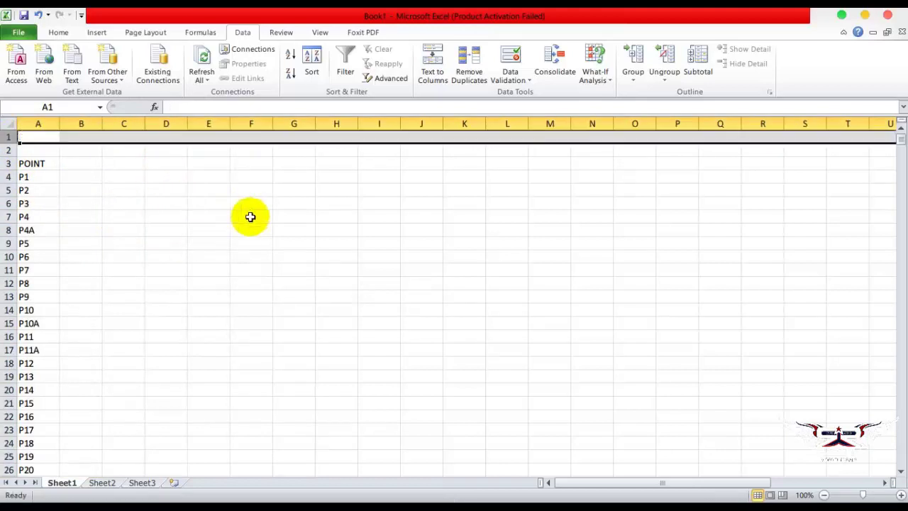
left_click(250, 215)
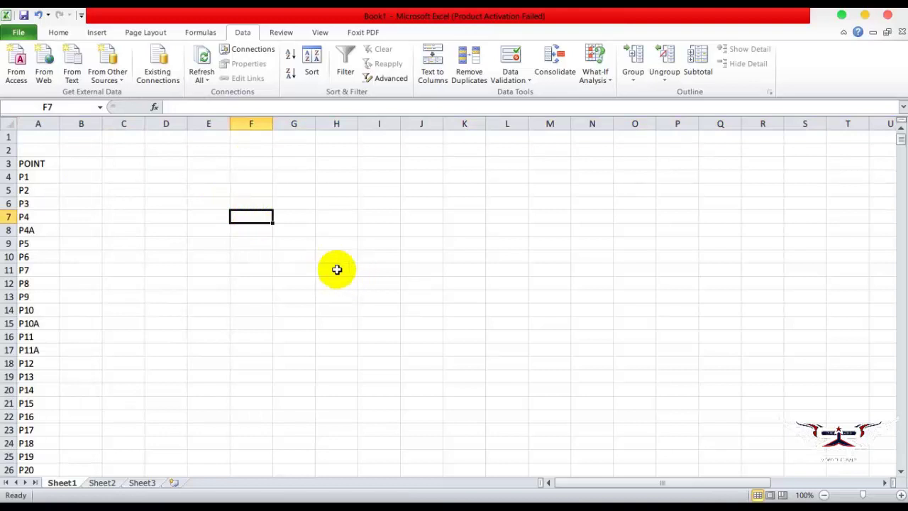
left_click(235, 30)
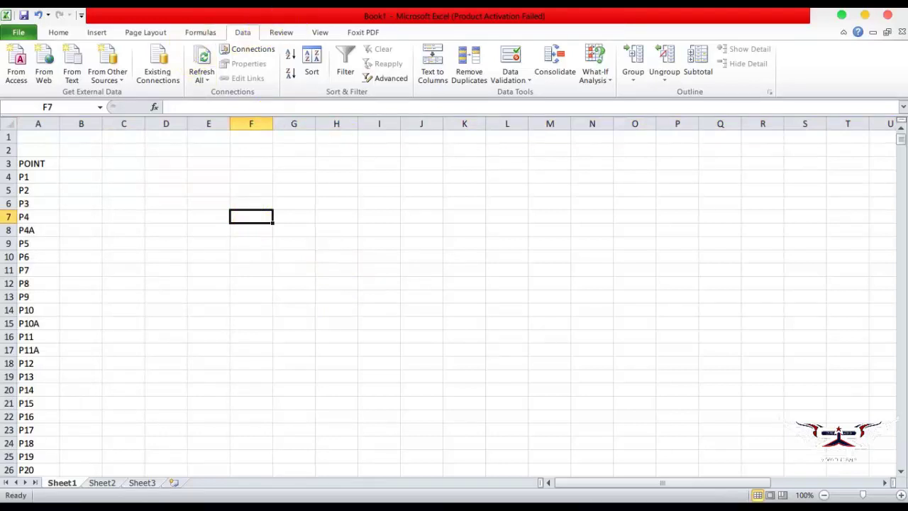
- Back in AutoCAD, open the EASTING MText, copy all of its text, and close the editor
left_click(266, 71)
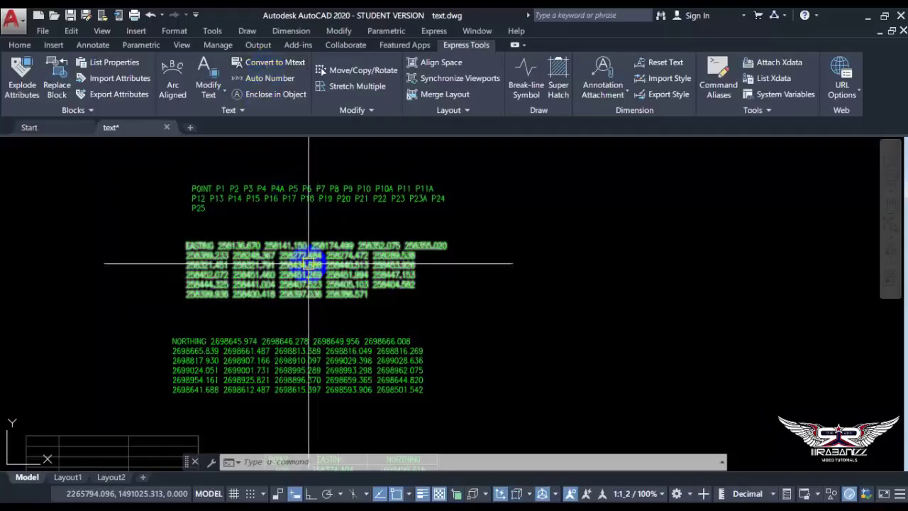
double_click(309, 263)
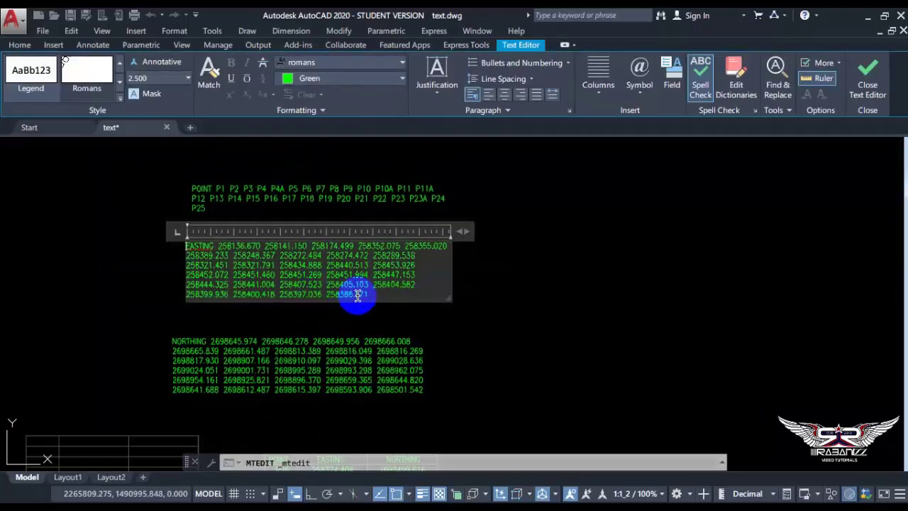
key("ctrl+a")
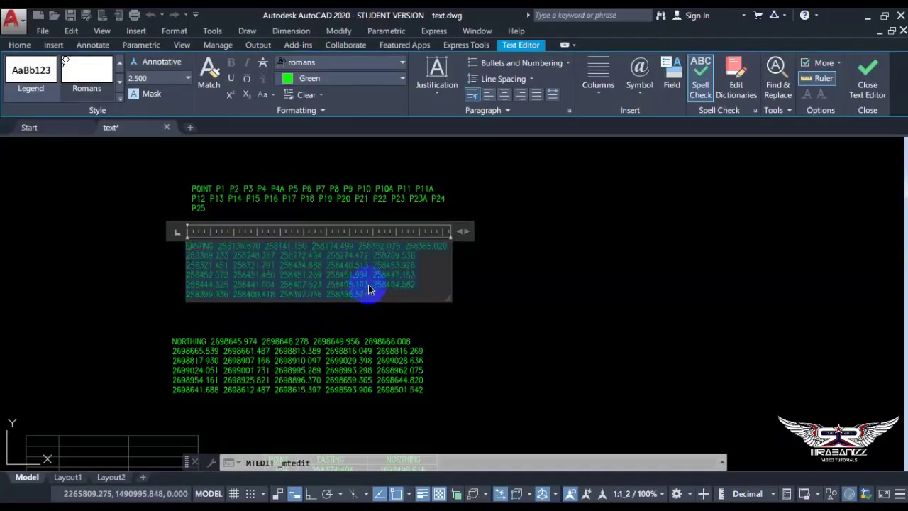
left_click(507, 277)
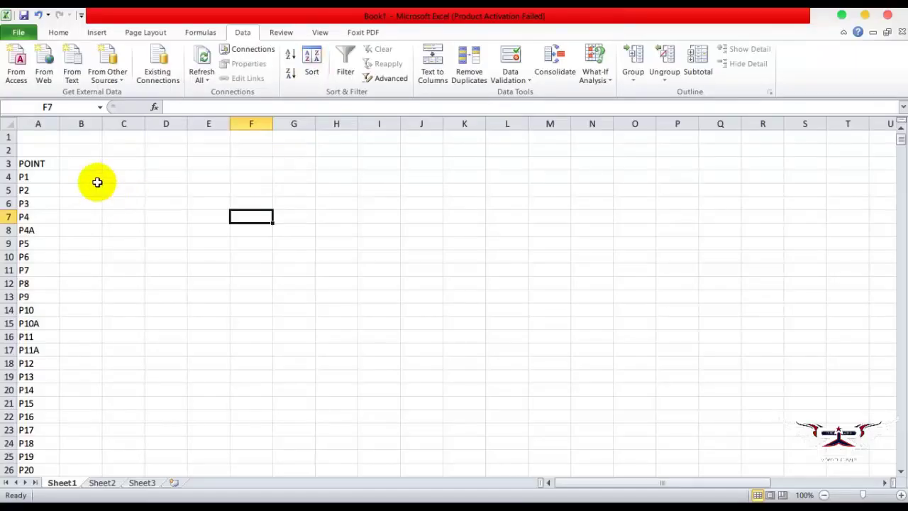
- Paste the EASTING text into A1 as plain text and split it fixed-width, with the first column as Text
right_click(37, 137)
left_click(65, 191)
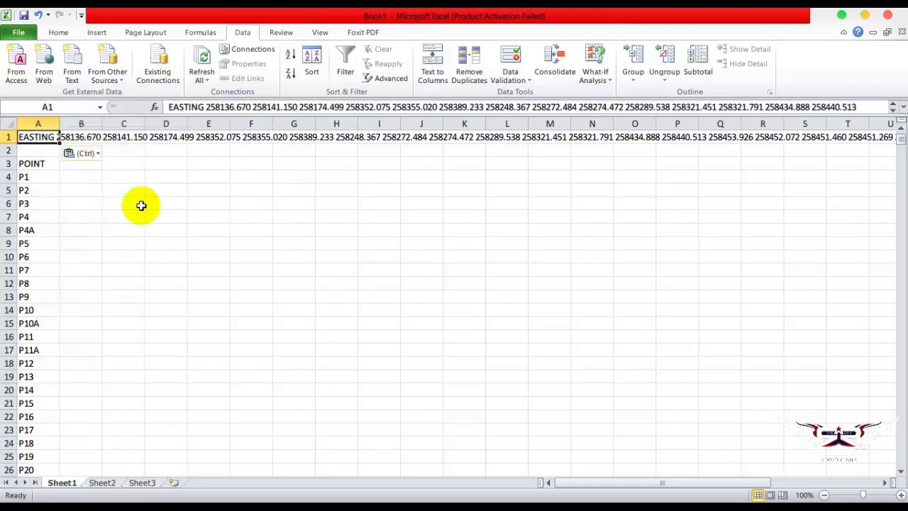
left_click(432, 66)
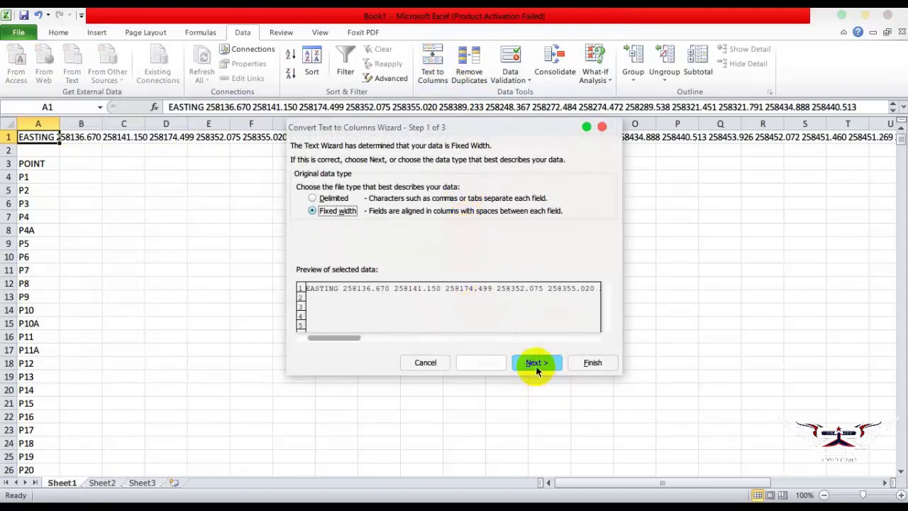
left_click(536, 365)
left_click(536, 365)
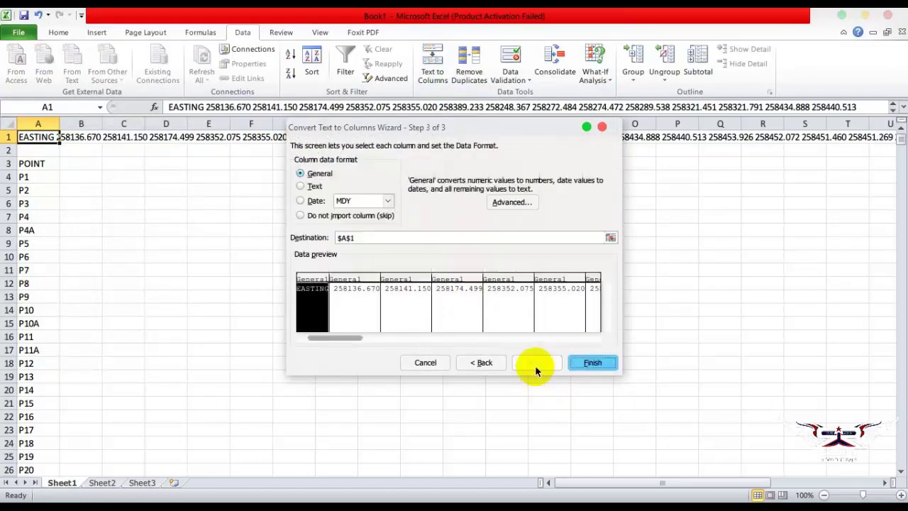
left_click(300, 185)
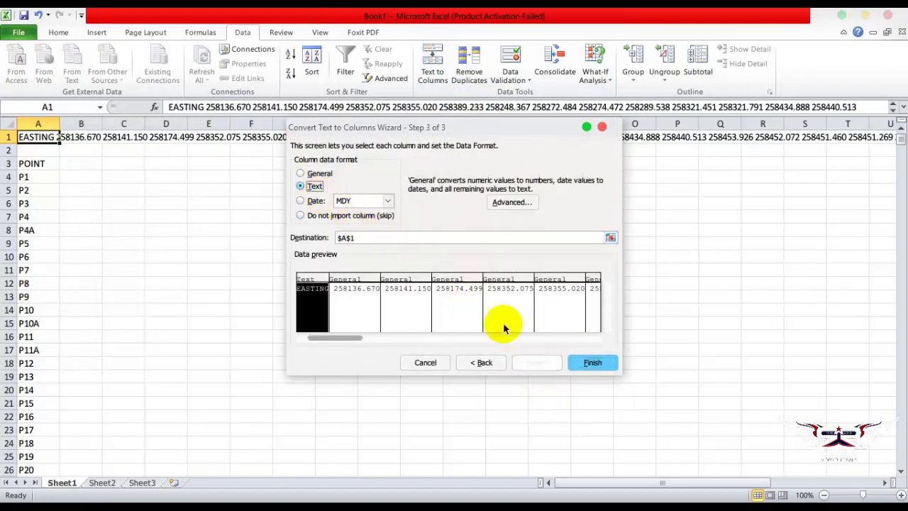
left_click(593, 366)
left_click(379, 297)
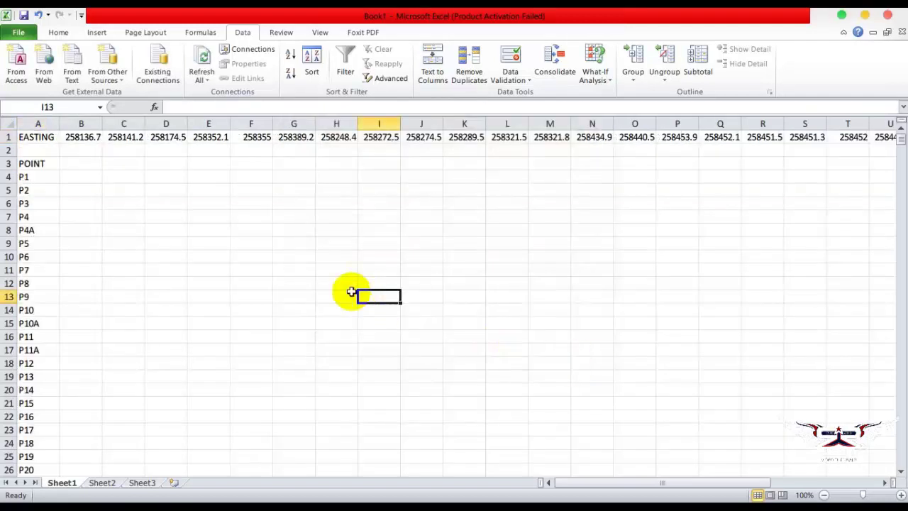
- Copy row 1 and paste the easting values transposed down column B from B3
left_click(9, 137)
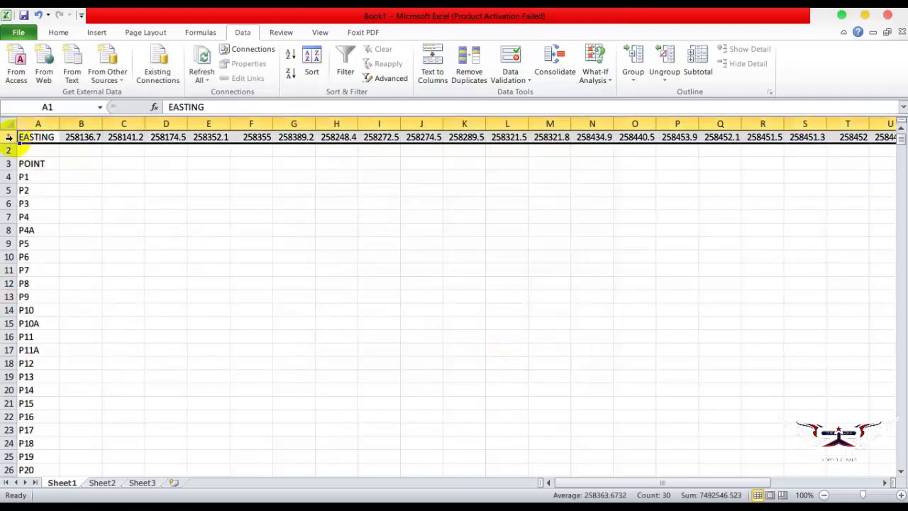
right_click(32, 143)
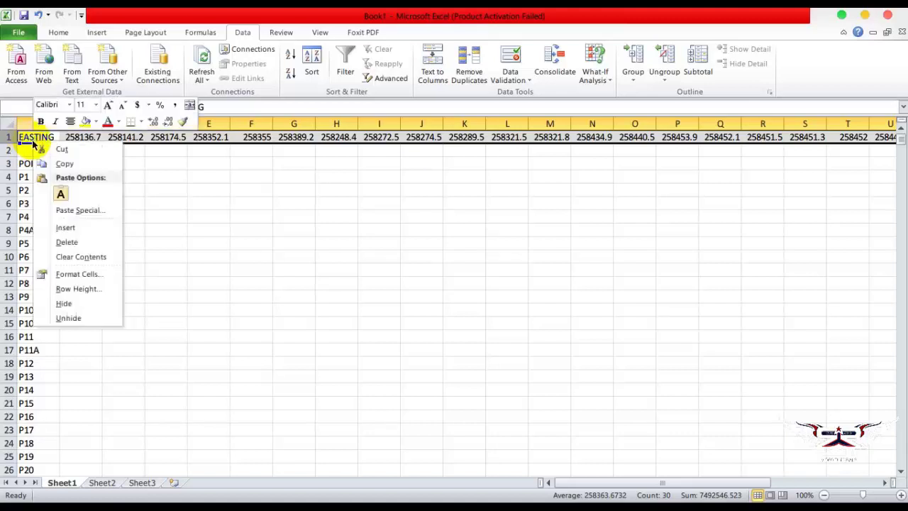
left_click(65, 163)
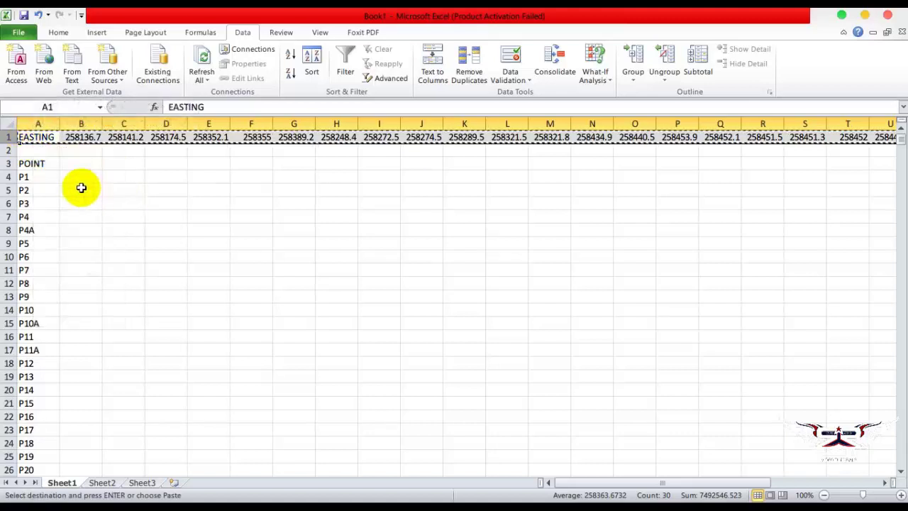
left_click(77, 166)
right_click(76, 167)
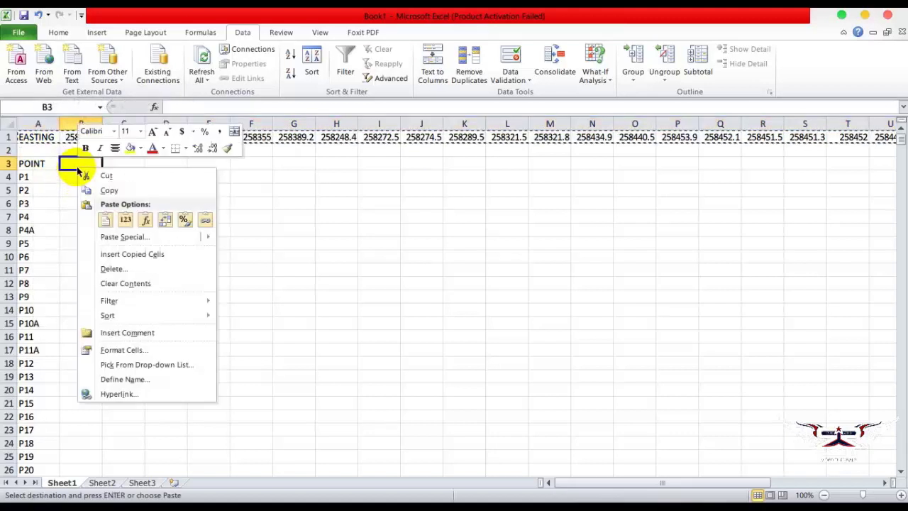
left_click(162, 221)
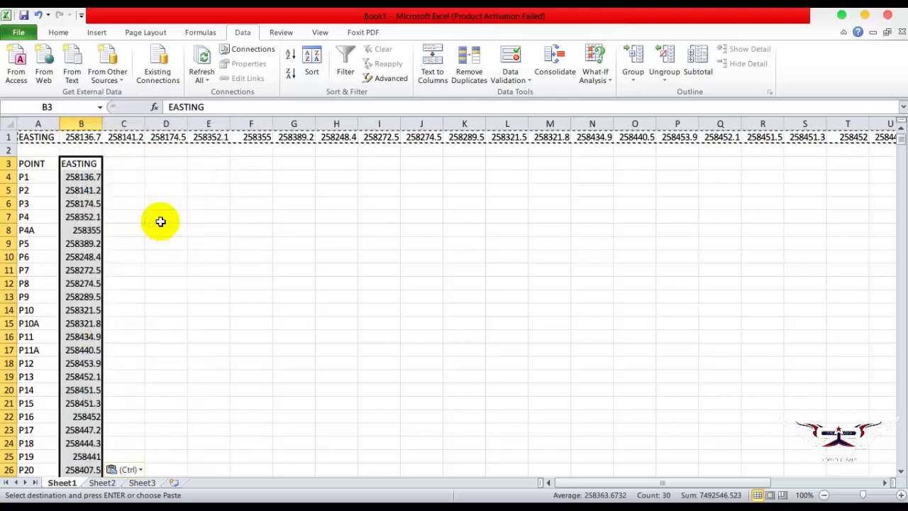
left_click(208, 229)
- Clear the contents of row 1
left_click(8, 137)
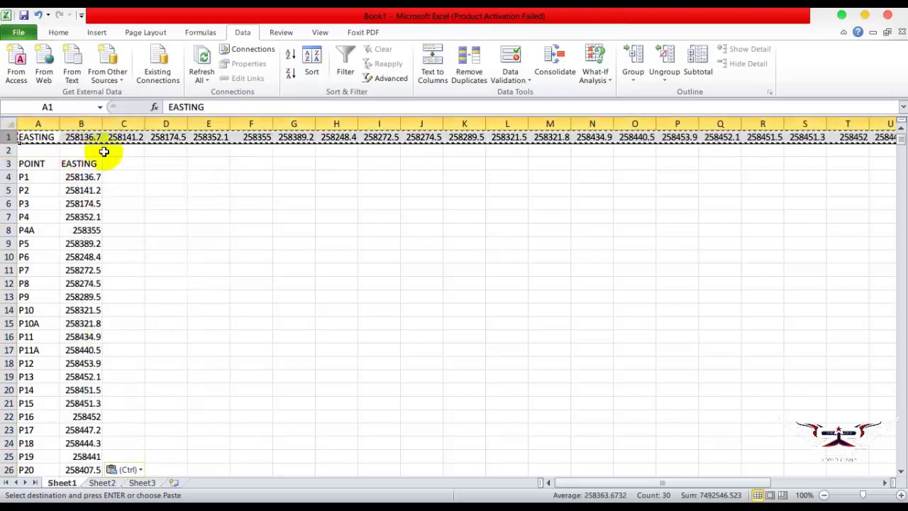
key("Delete")
left_click(334, 253)
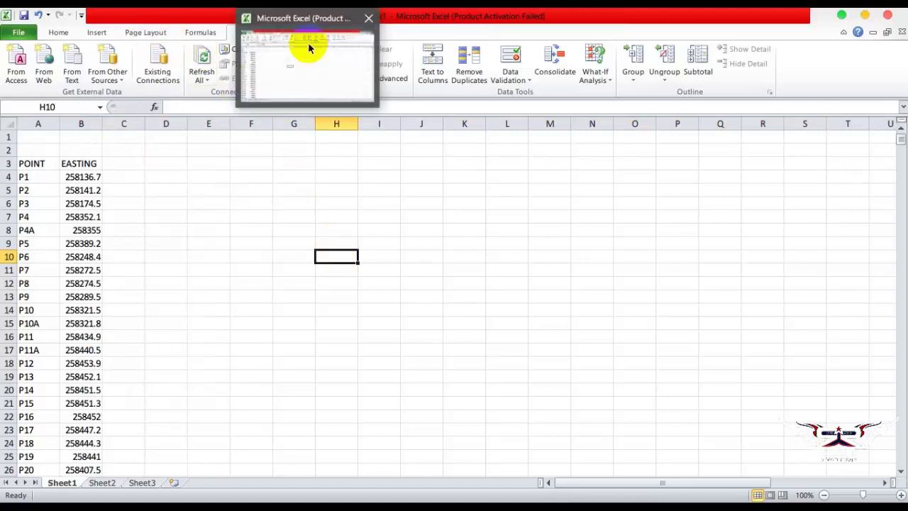
- In AutoCAD, open the NORTHING mtext, select and copy all of it, then switch to Excel
left_click(321, 67)
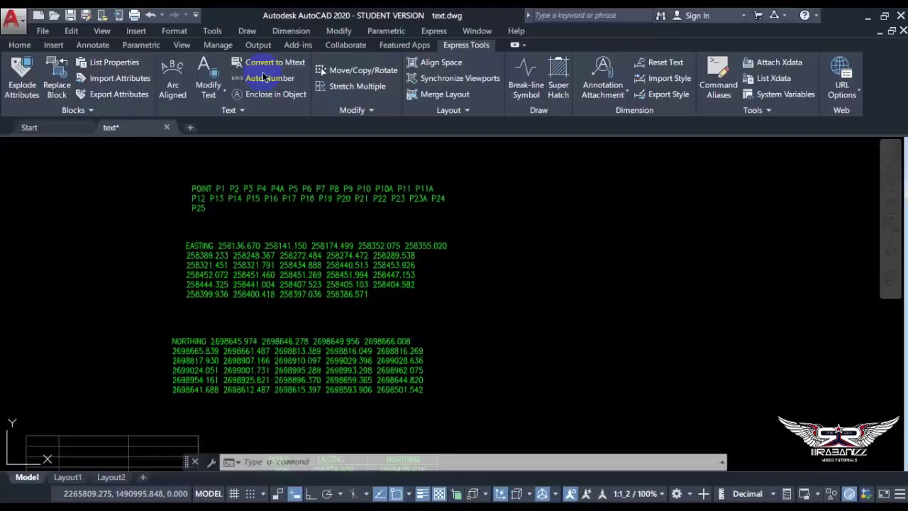
left_click(309, 384)
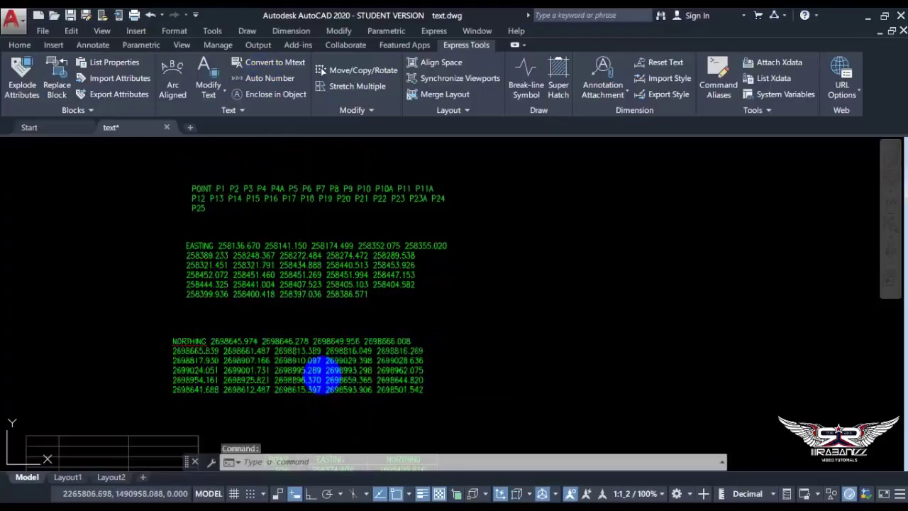
double_click(351, 380)
key("ctrl+a")
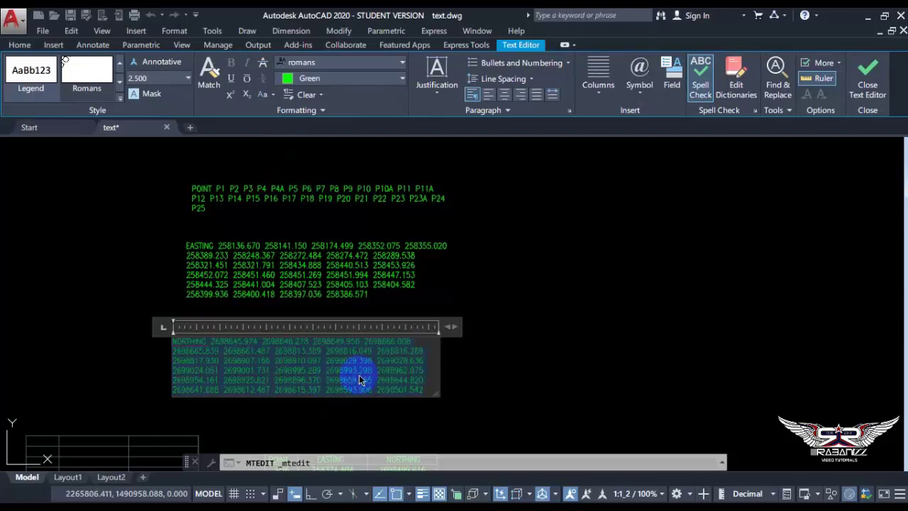
left_click(537, 355)
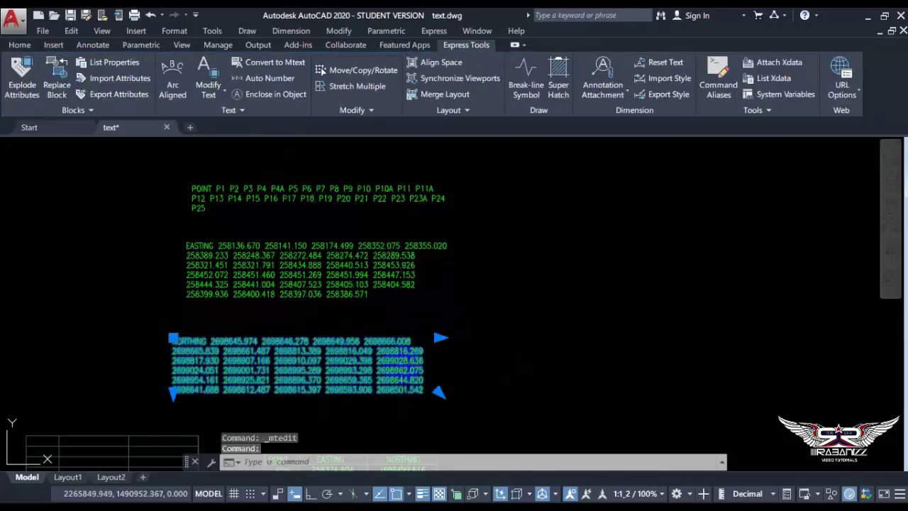
double_click(411, 384)
key("ctrl+a")
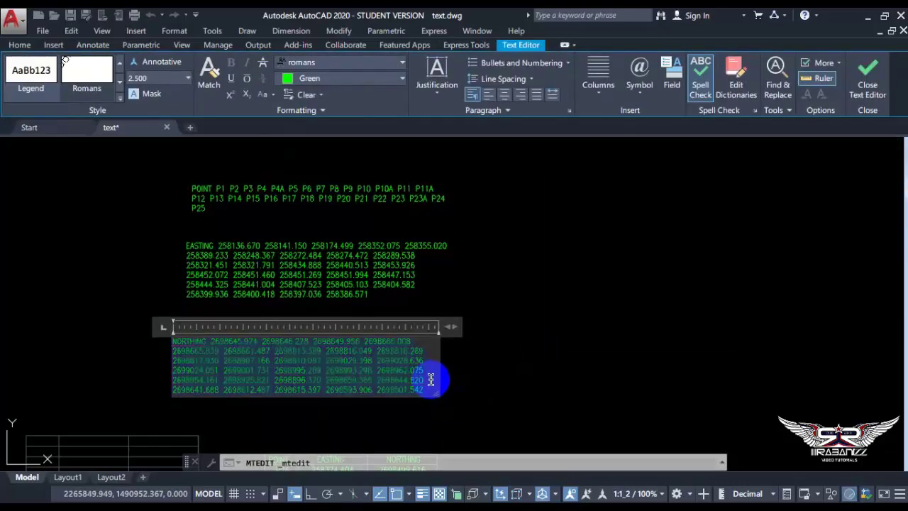
left_click(530, 385)
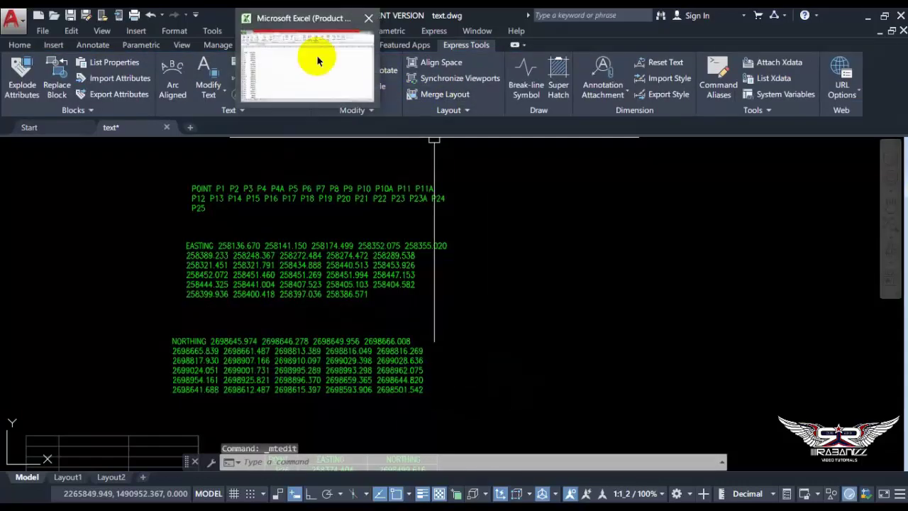
left_click(317, 56)
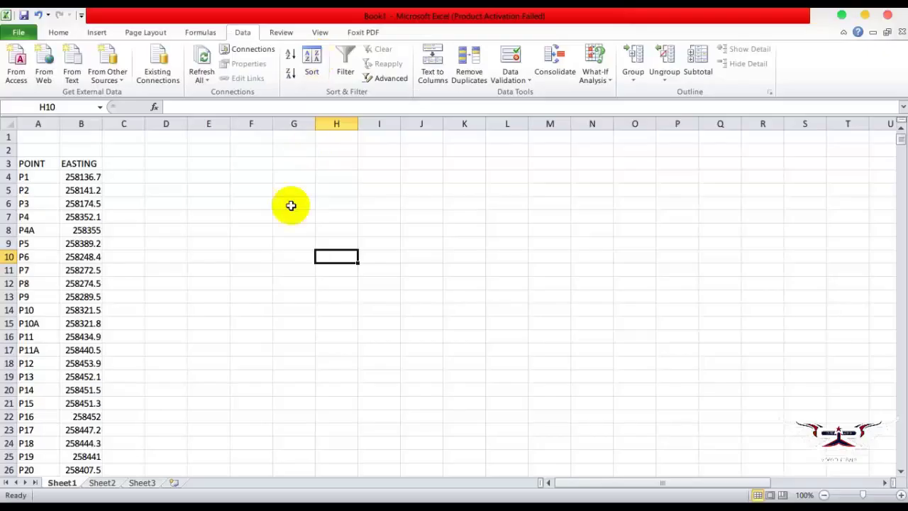
- Paste the NORTHING text into A1 as plain text and split it fixed-width into separate cells
right_click(40, 139)
left_click(70, 193)
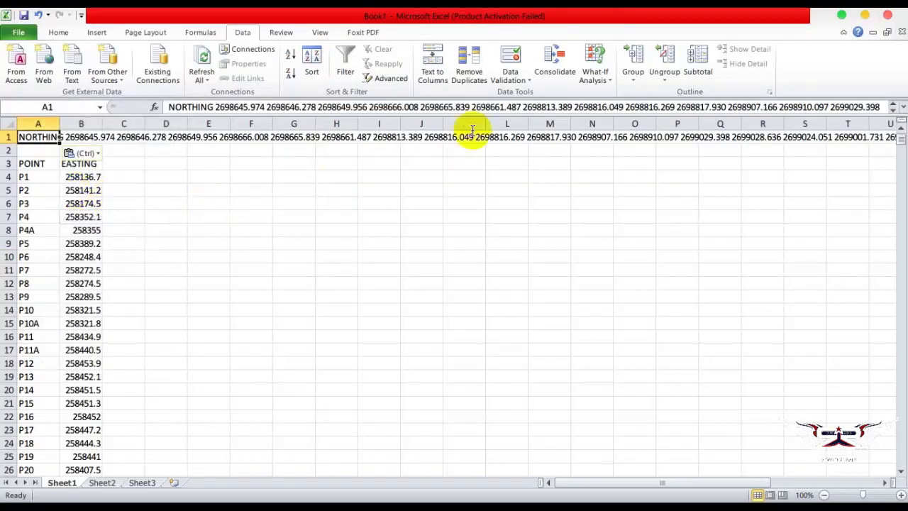
left_click(432, 64)
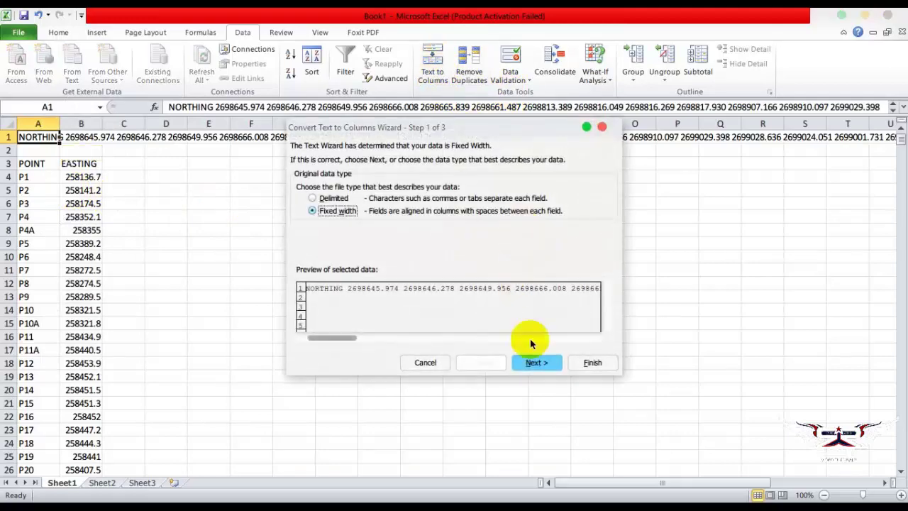
left_click(535, 364)
left_click(534, 364)
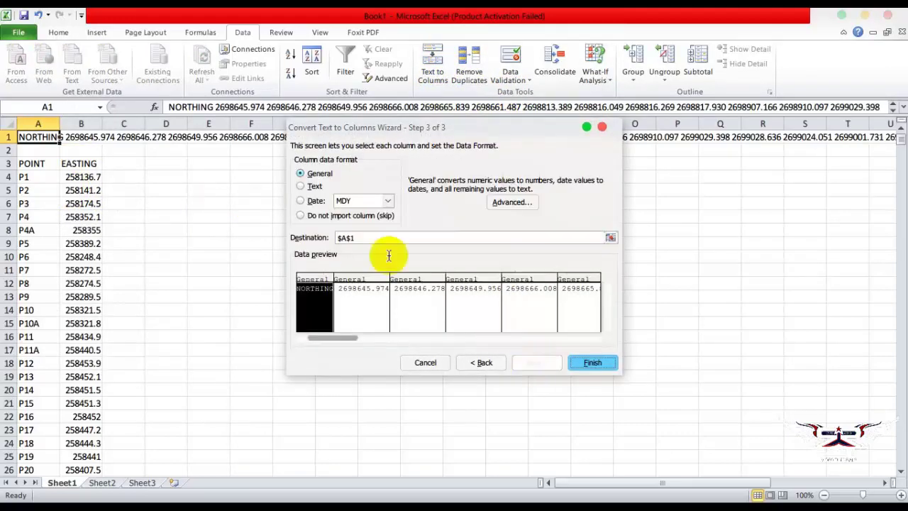
left_click(593, 362)
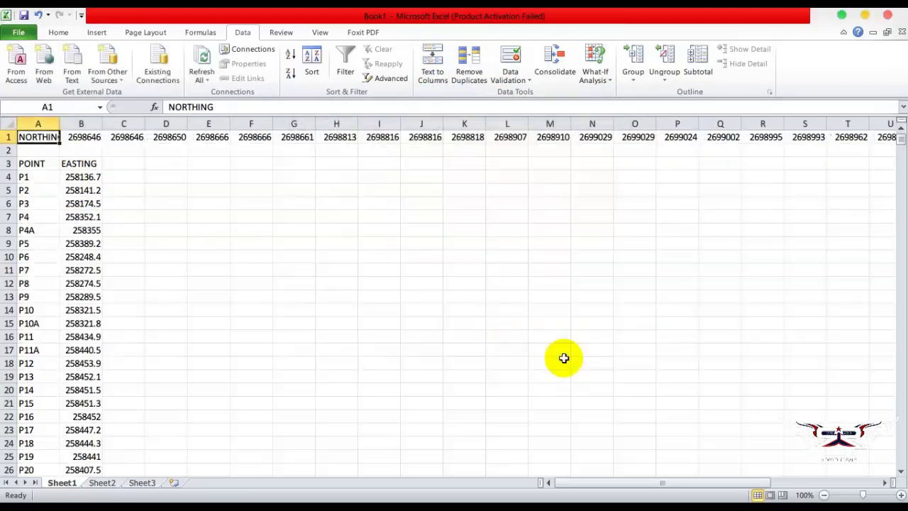
left_click(379, 257)
left_click(10, 137)
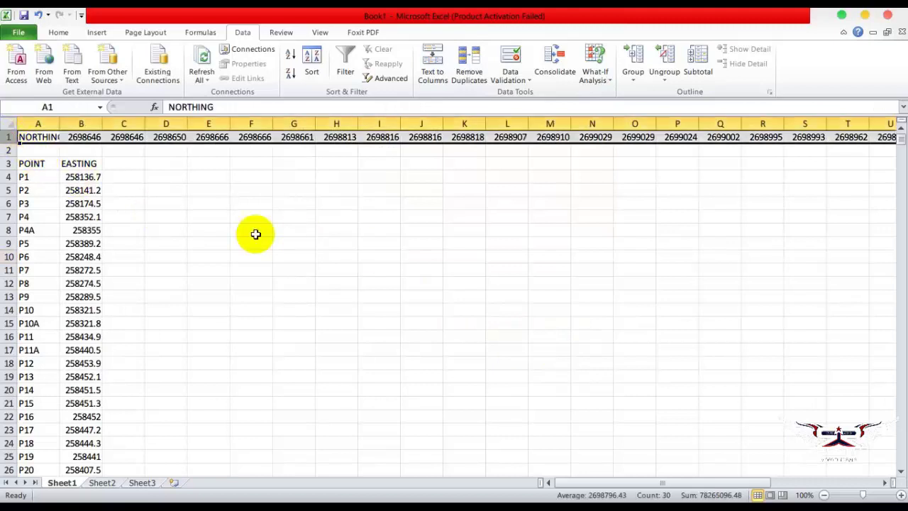
- Copy row 1, paste it transposed at C3, then clear row 1
right_click(55, 142)
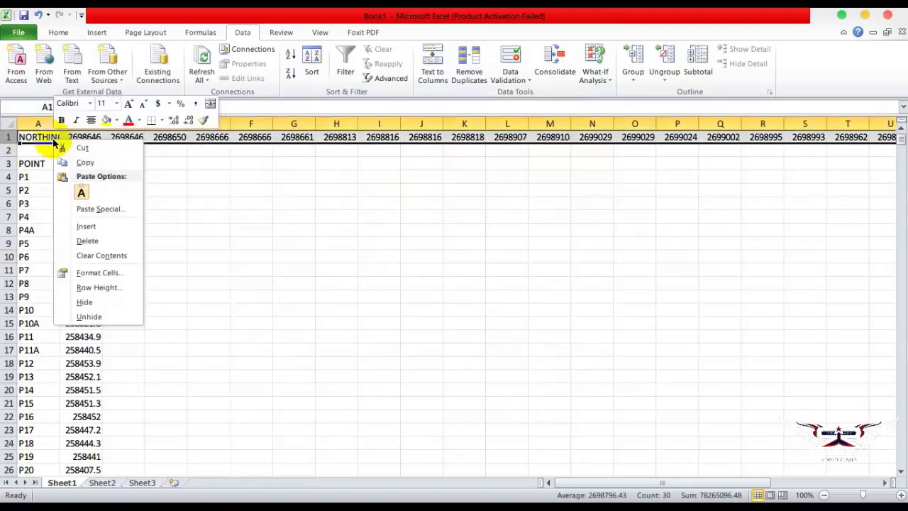
left_click(86, 164)
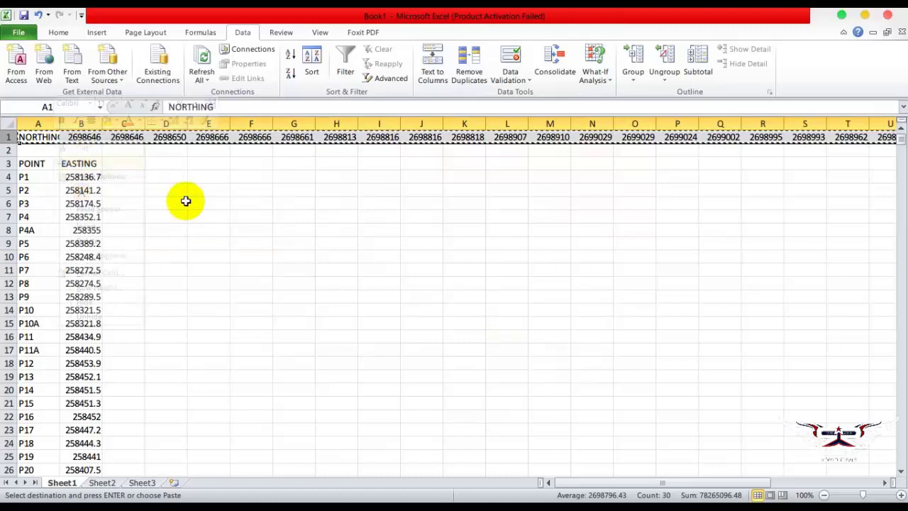
right_click(126, 167)
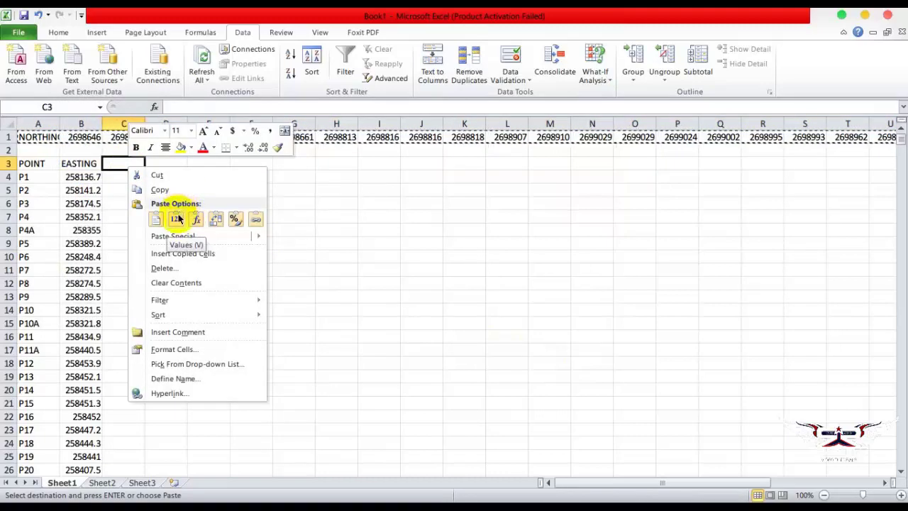
left_click(213, 219)
left_click(287, 243)
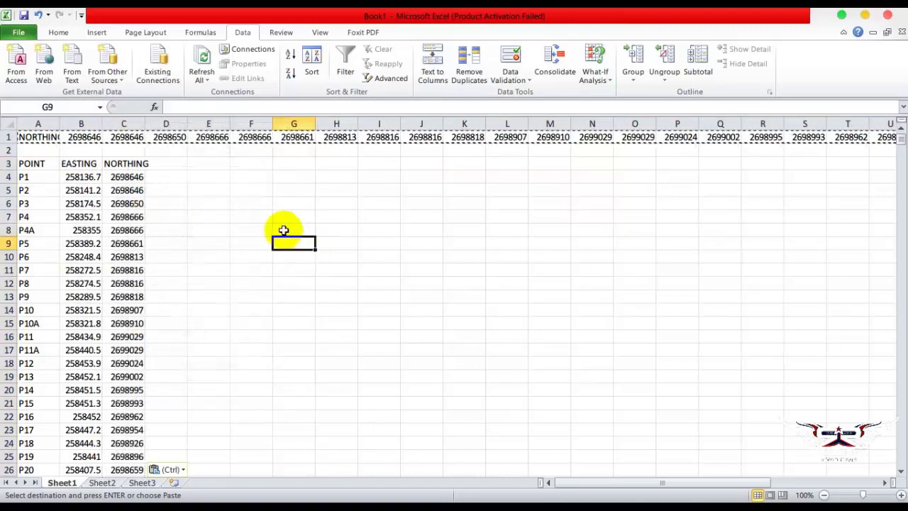
left_click(9, 137)
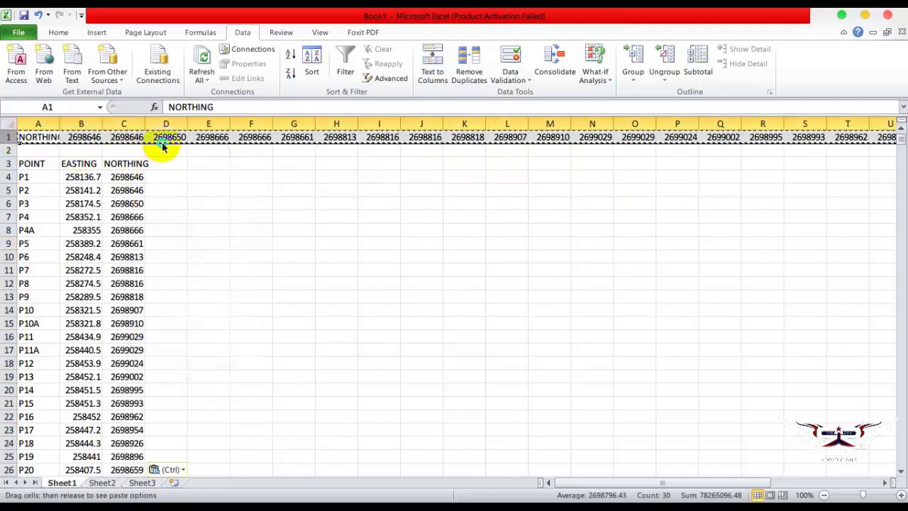
key("Delete")
left_click(277, 228)
- Delete the two blank rows 1 and 2 so the table starts at row 1
left_click_drag(7, 151, 6, 138)
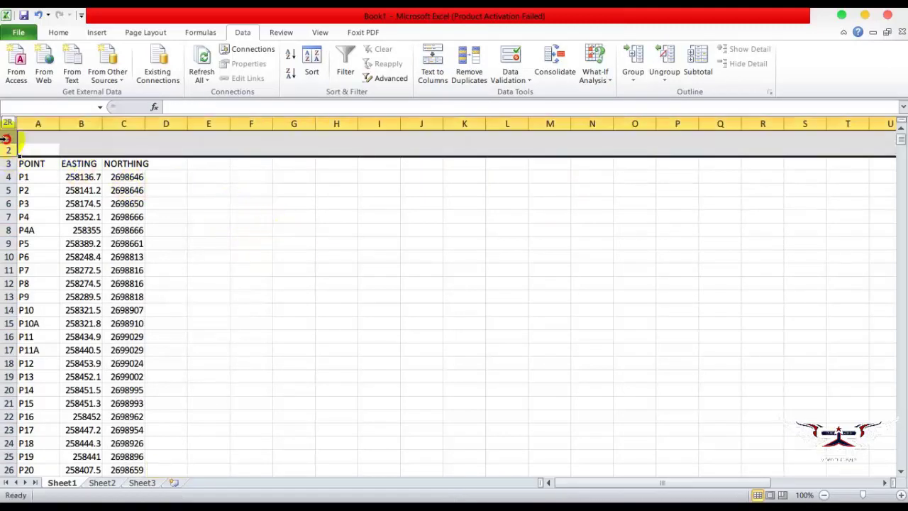
right_click(146, 151)
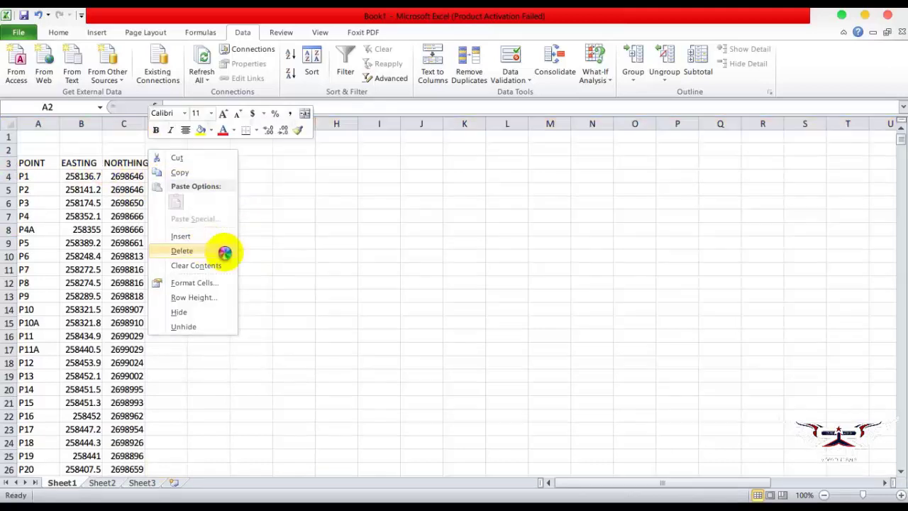
left_click(221, 248)
- Apply All Borders to the table's columns A to C
left_click_drag(32, 125, 141, 125)
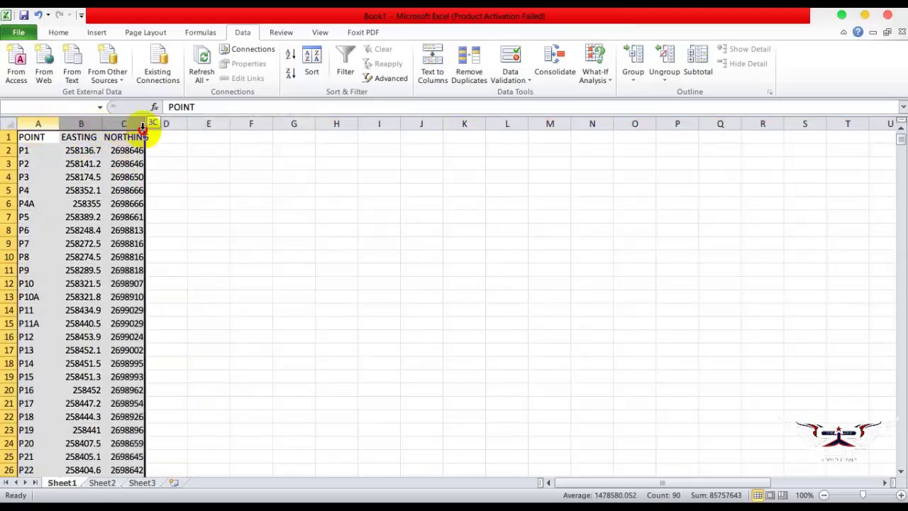
left_click(59, 33)
left_click(175, 74)
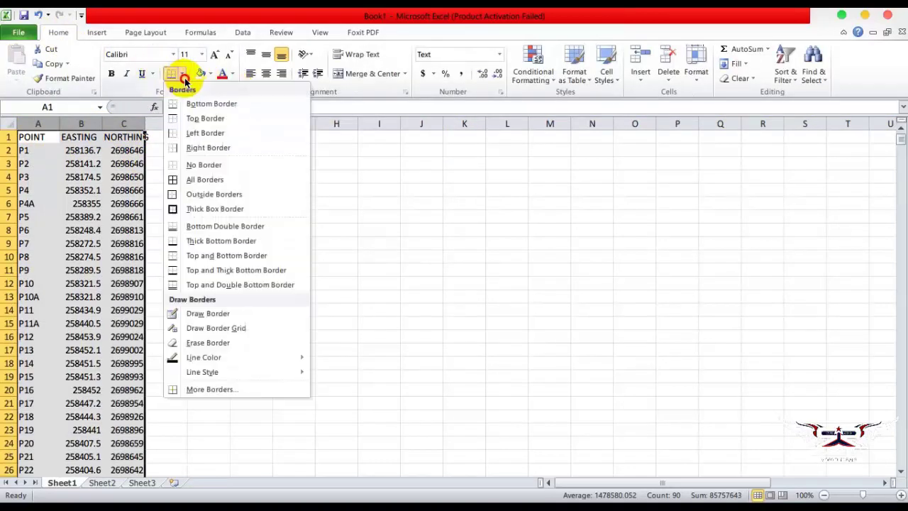
left_click(206, 179)
left_click(281, 192)
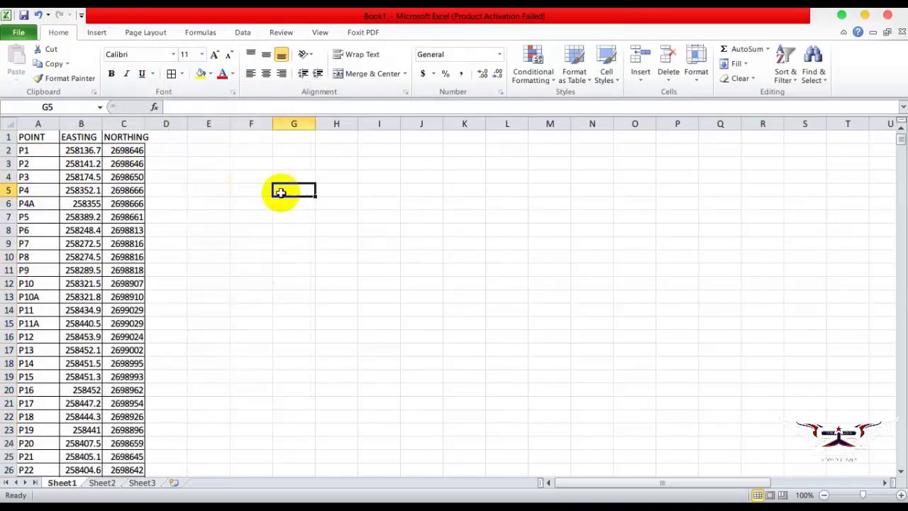
- Autofit and widen columns B and C to show full decimals, then return to AutoCAD
double_click(148, 125)
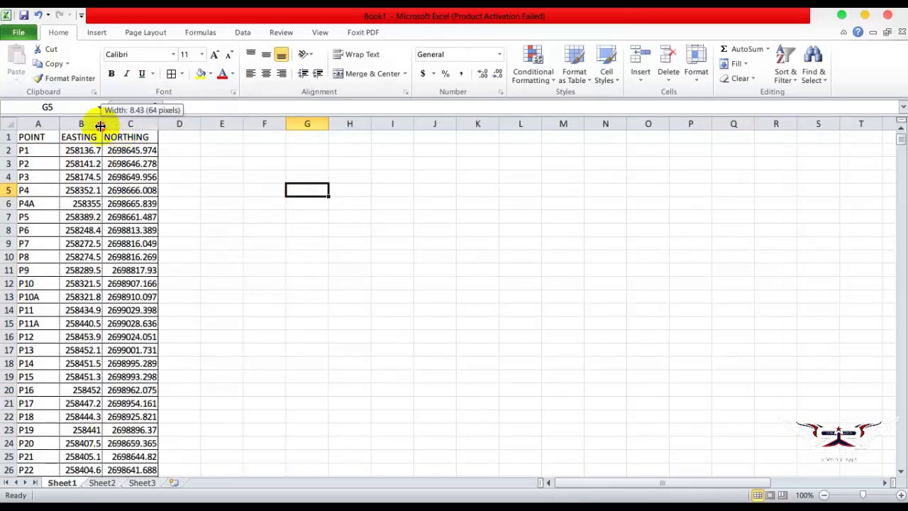
double_click(102, 124)
left_click_drag(166, 126, 212, 125)
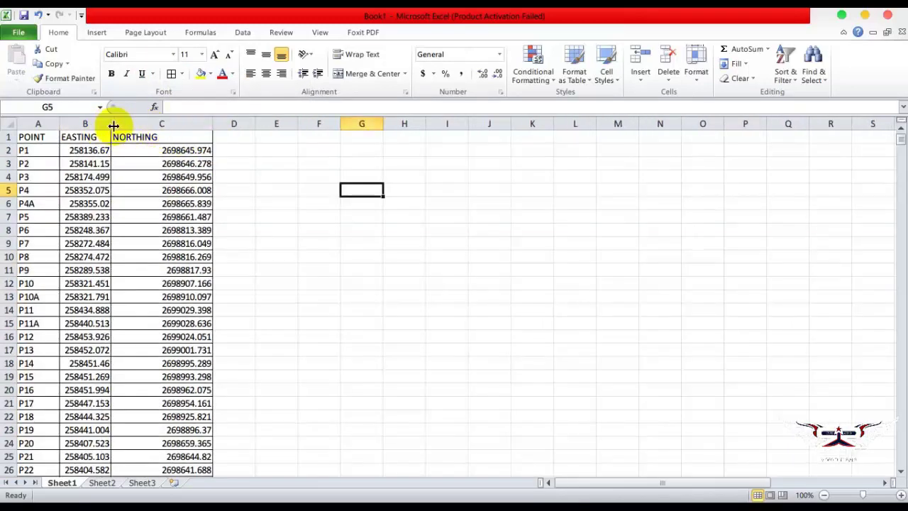
left_click_drag(110, 125, 163, 125)
scroll(223, 229, "down", 1)
scroll(219, 380, "down", 5)
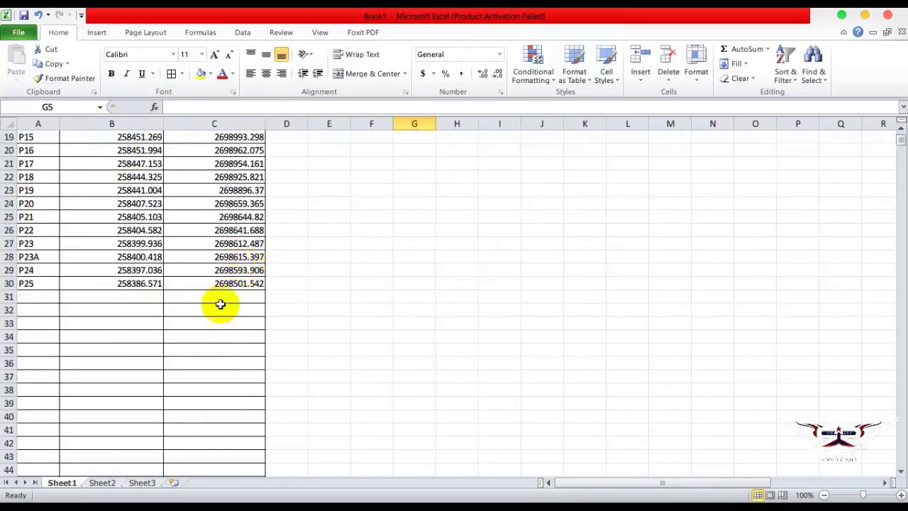
scroll(210, 342, "up", 6)
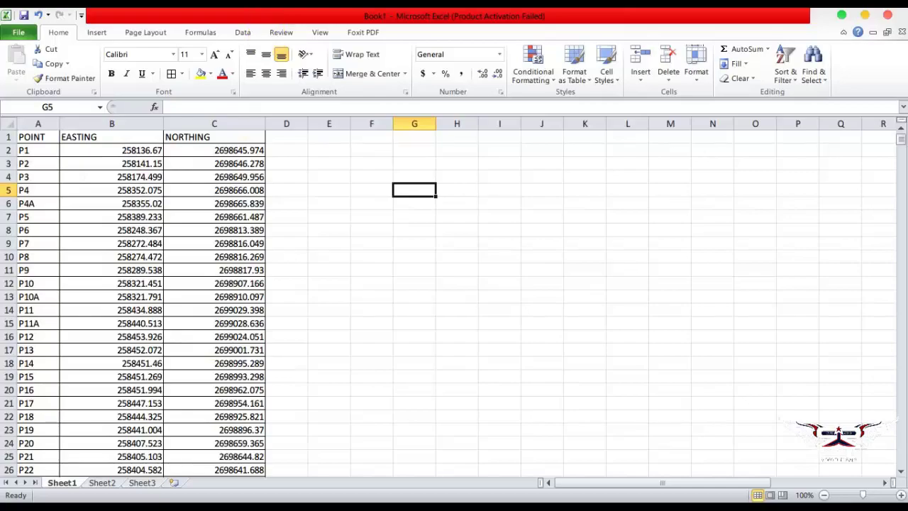
left_click(256, 54)
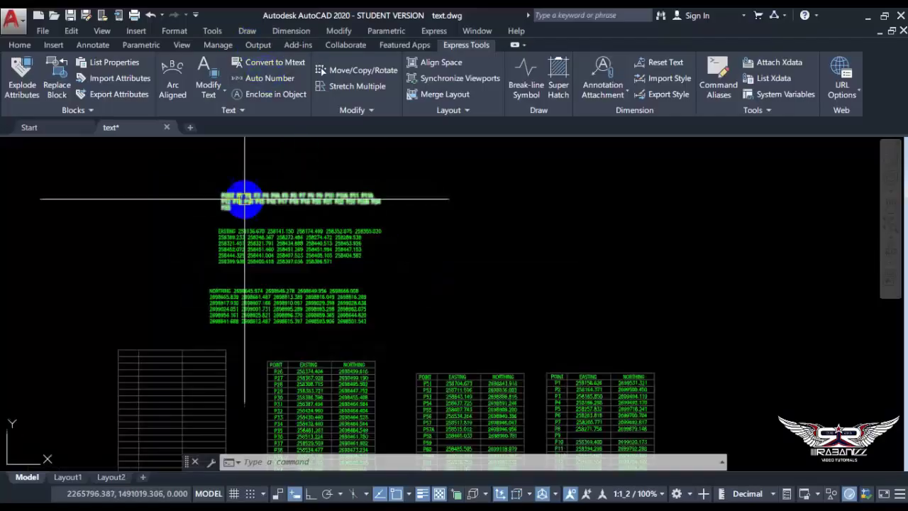
- Zoom to rows P65–P66 of the table and erase the P66 label
scroll(203, 253, "up", 5)
scroll(269, 410, "up", 3)
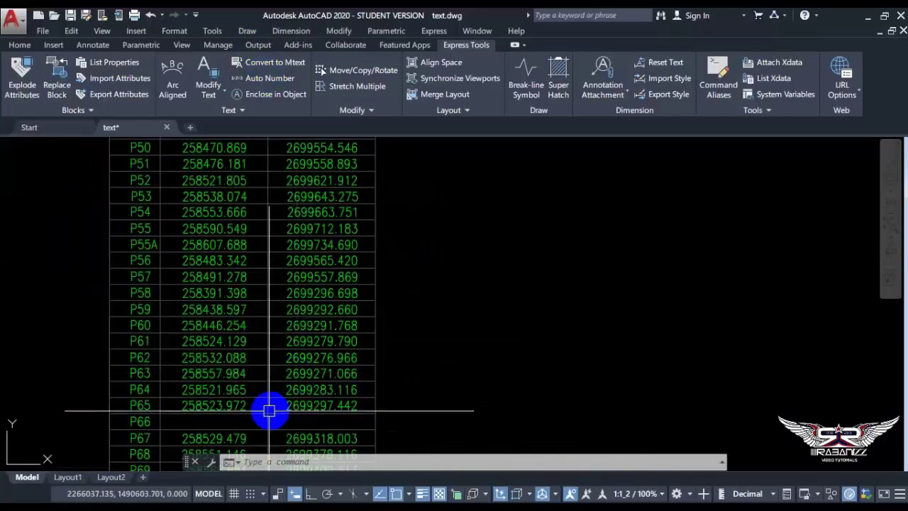
middle_click_drag(269, 410, 335, 259)
scroll(260, 280, "up", 4)
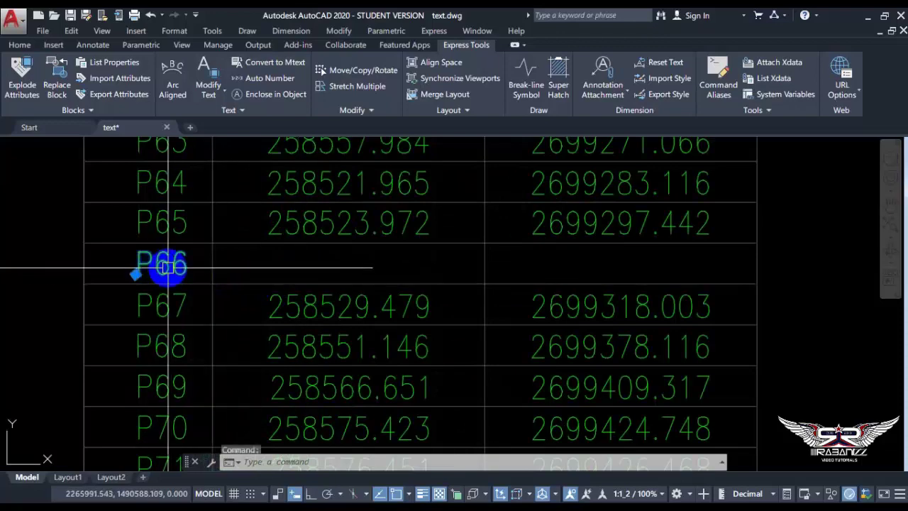
key("Delete")
- Erase the P9 label from the point column
scroll(323, 279, "down", 10)
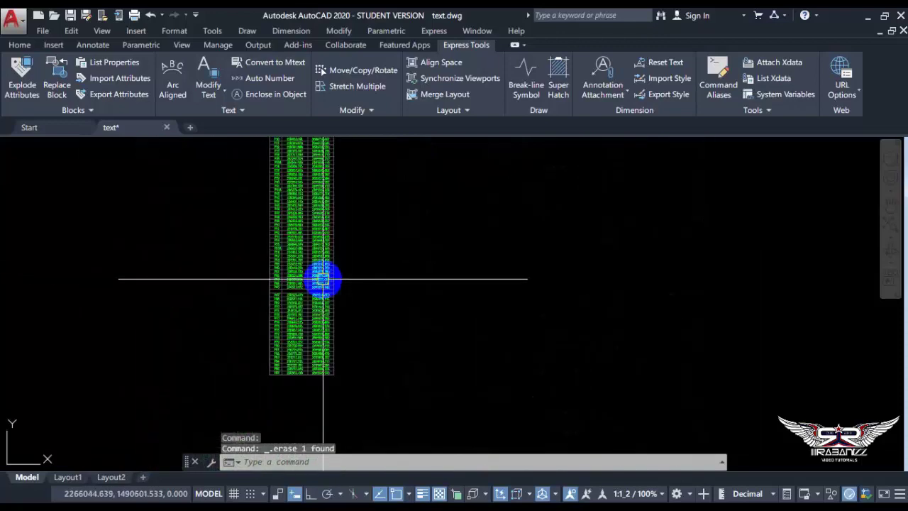
scroll(323, 279, "up", 4)
scroll(300, 330, "up", 4)
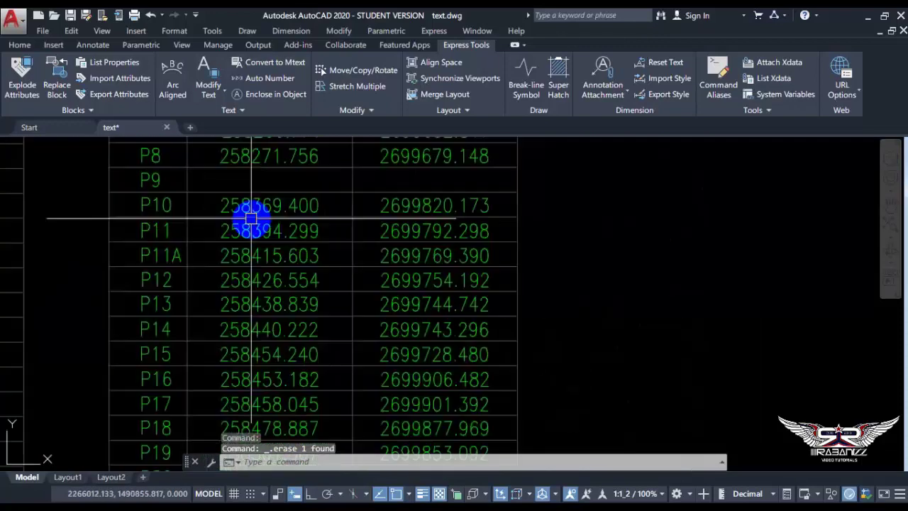
left_click(151, 180)
key("Delete")
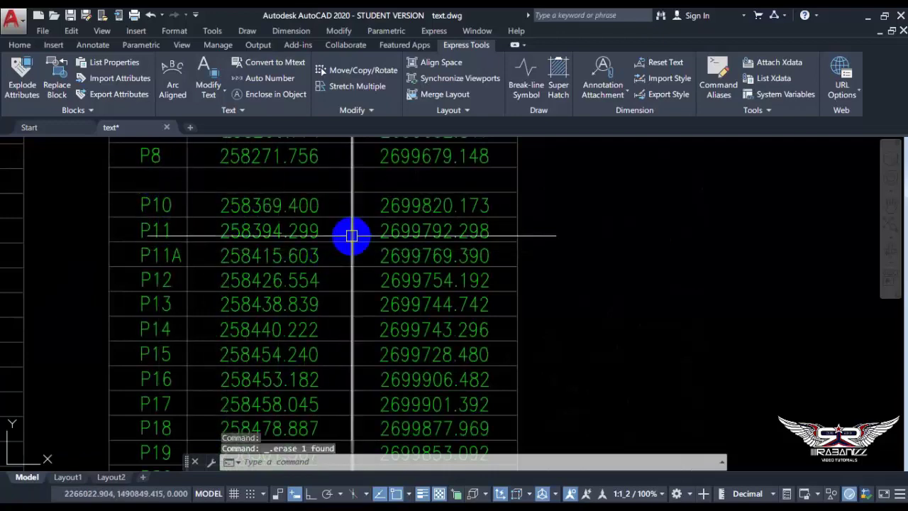
- Zoom out and start a window selection around the long table
scroll(351, 236, "down", 3)
scroll(365, 183, "down", 3)
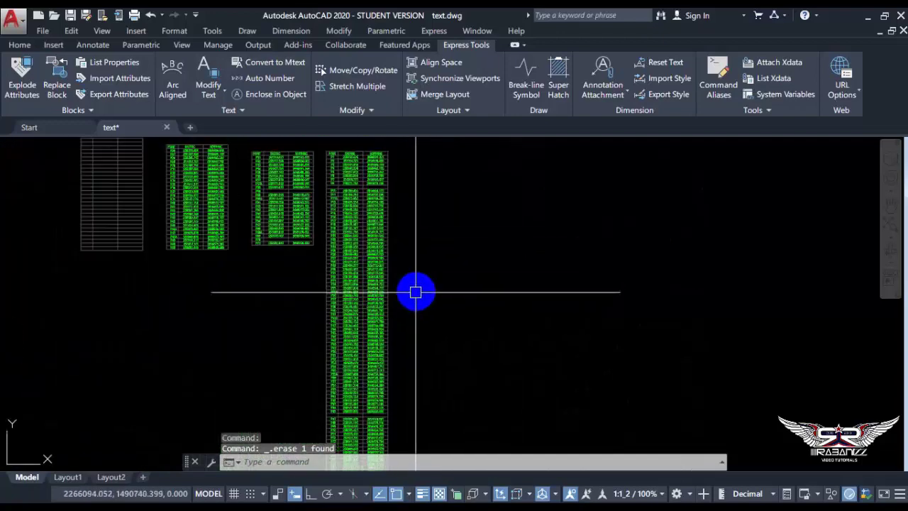
scroll(365, 229, "up", 3)
scroll(340, 192, "up", 3)
scroll(345, 240, "down", 4)
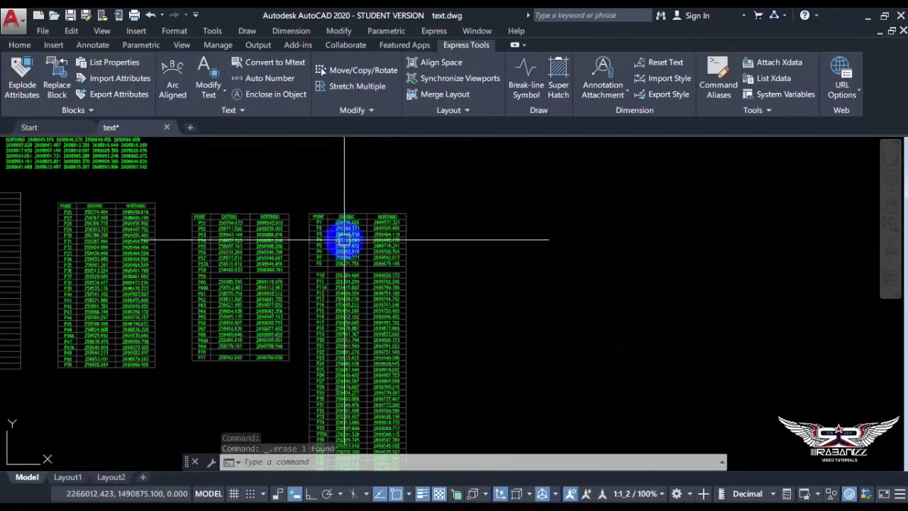
scroll(365, 178, "down", 5)
left_click(396, 242)
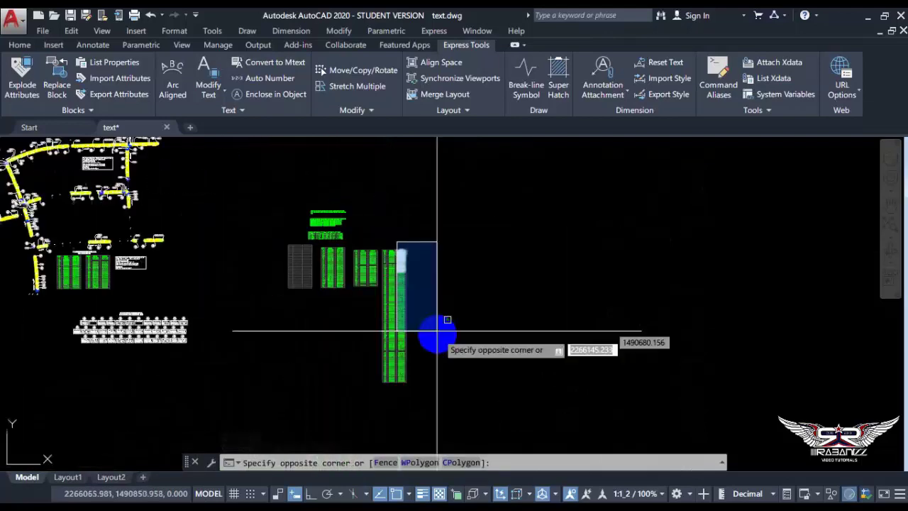
- Convert the selected northing texts into one MText paragraph and move it aside
left_click(455, 394)
right_click(397, 204)
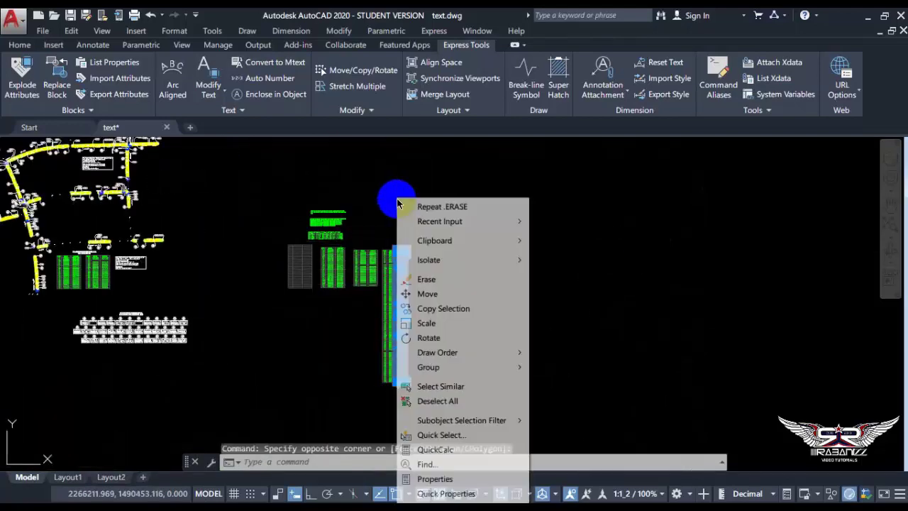
left_click(399, 166)
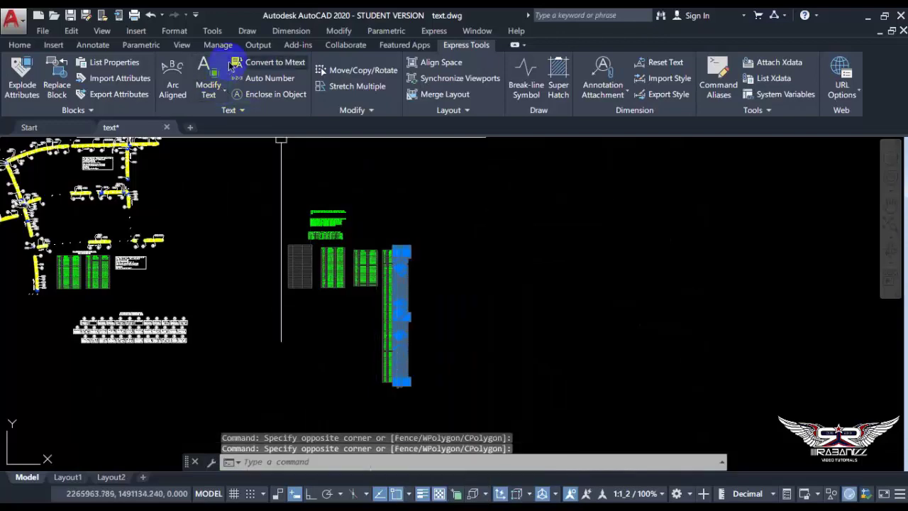
left_click(270, 65)
scroll(377, 247, "up", 3)
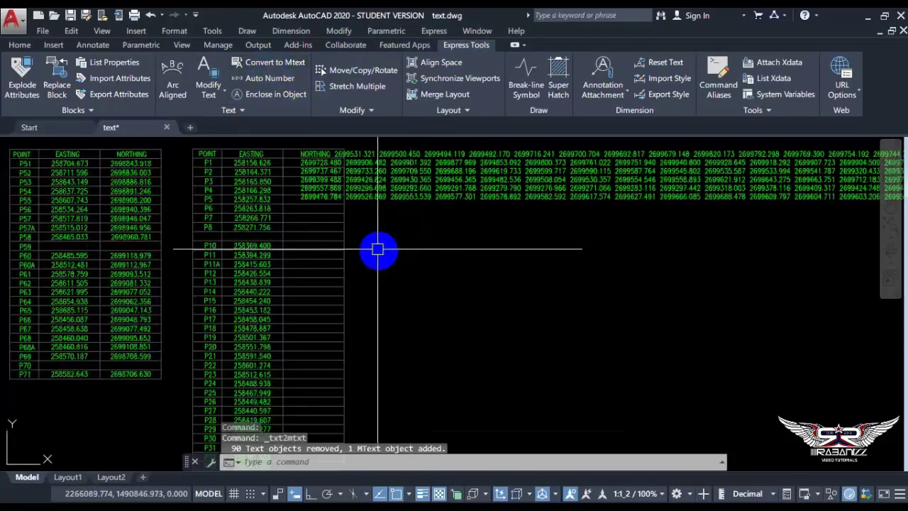
scroll(323, 243, "up", 3)
left_click(323, 243)
scroll(323, 243, "down", 4)
type("m")
key("Return")
left_click(466, 284)
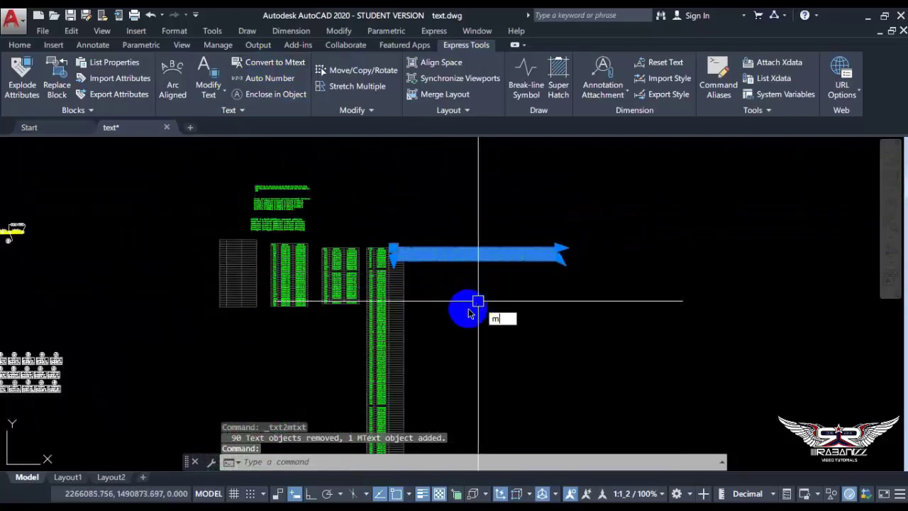
- Convert the easting column texts into one MText and move it beside the northing text
scroll(548, 253, "up", 3)
scroll(364, 253, "up", 3)
left_click(360, 203)
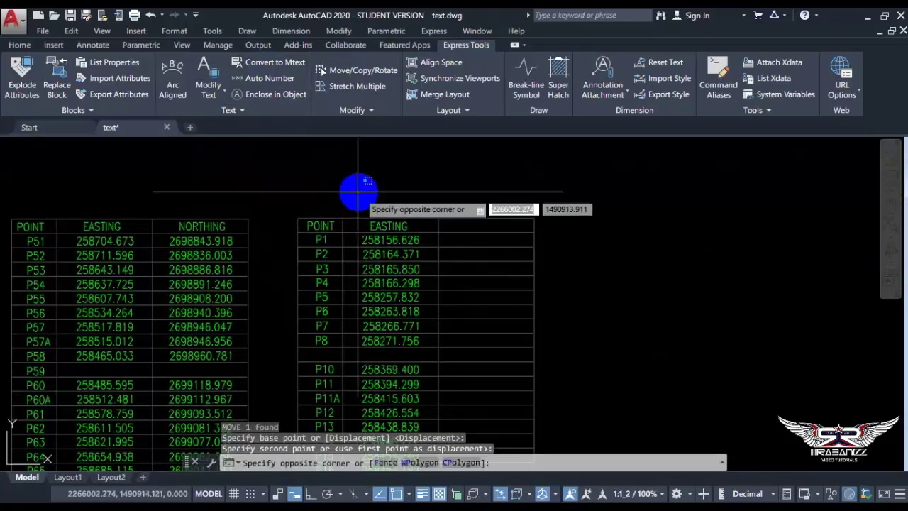
scroll(370, 206, "down", 3)
scroll(427, 367, "up", 3)
scroll(407, 268, "down", 4)
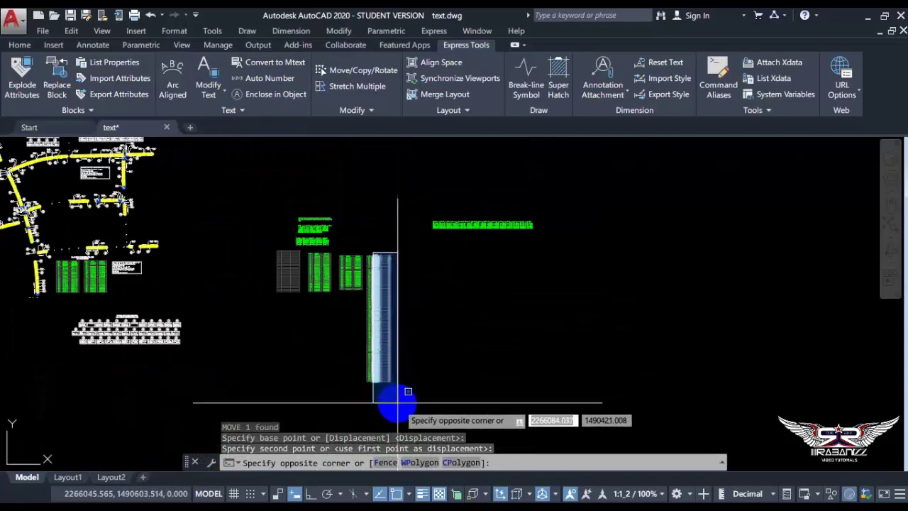
left_click(430, 371)
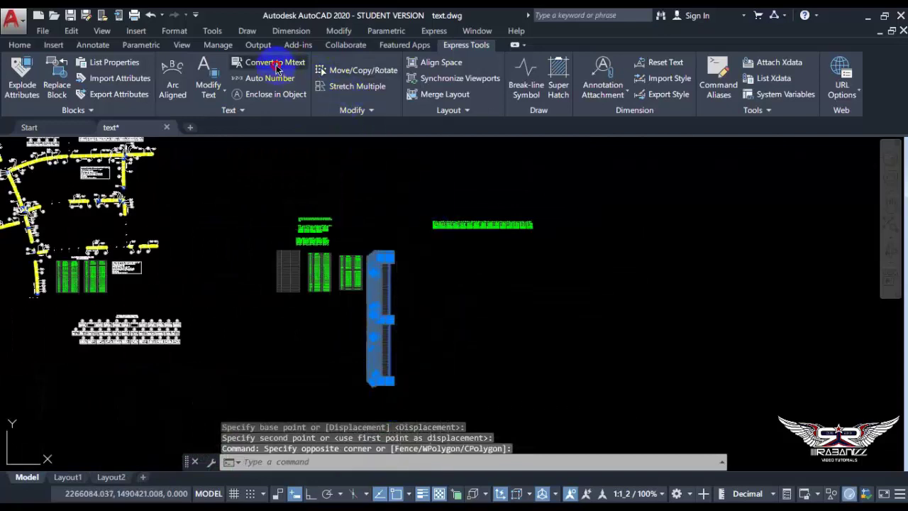
left_click(277, 68)
scroll(419, 263, "up", 3)
left_click(425, 248)
type("m")
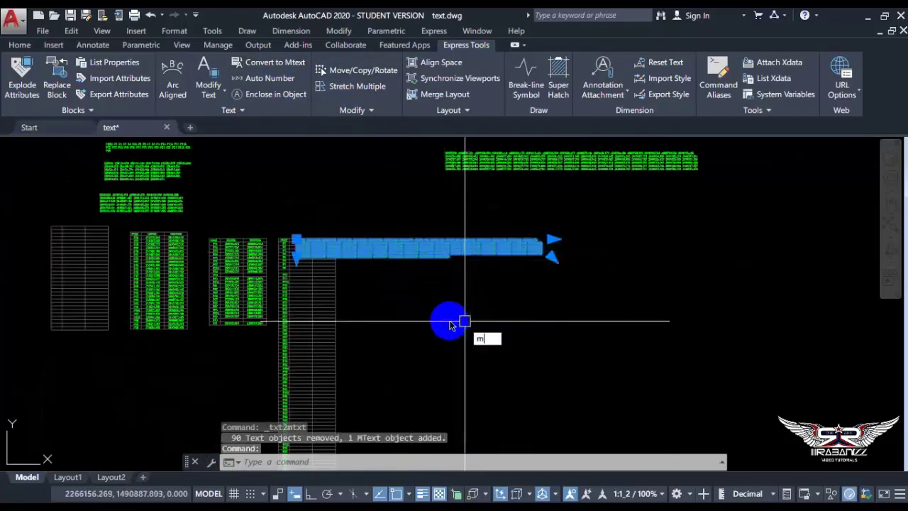
key("Return")
left_click(454, 323)
scroll(436, 277, "up", 5)
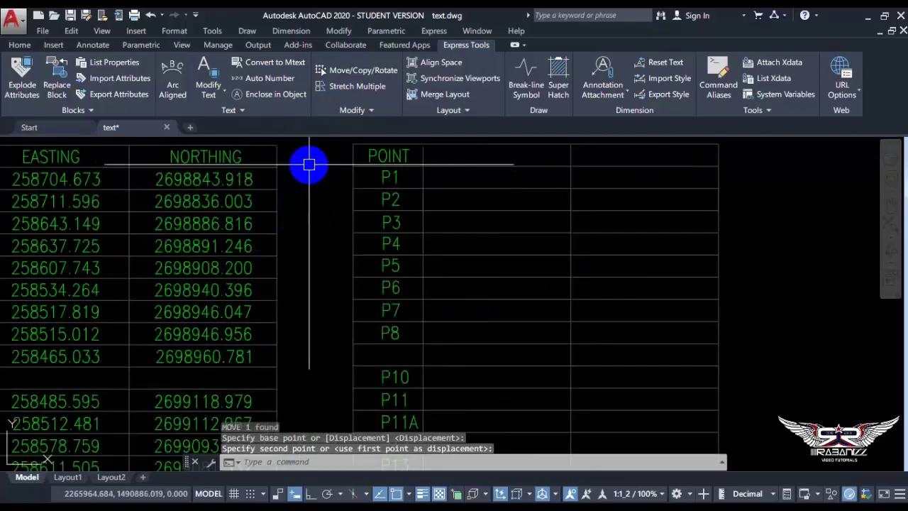
middle_click_drag(309, 164, 315, 213)
- Convert the point labels into one MText and place the POINT P1…P87 list right of the tables
left_click(315, 213)
scroll(326, 195, "down", 2)
left_click(330, 184)
scroll(395, 314, "down", 3)
scroll(403, 259, "down", 3)
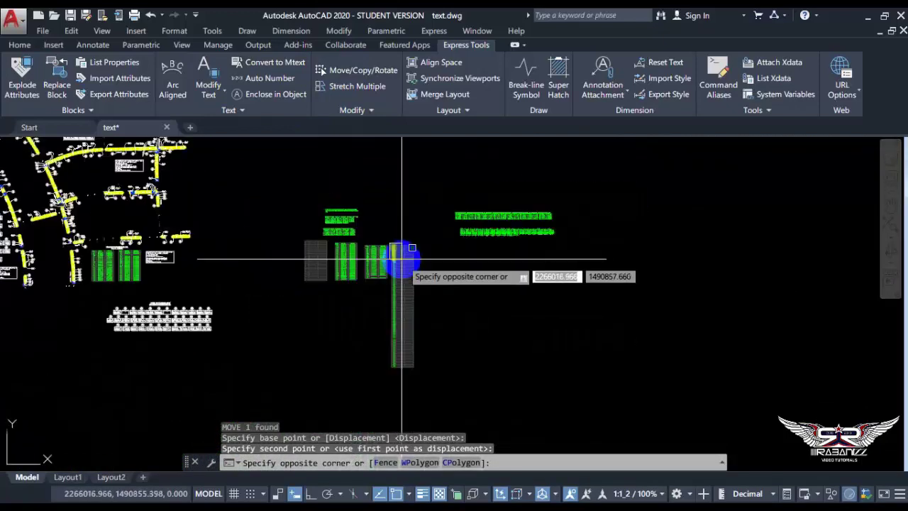
left_click(404, 378)
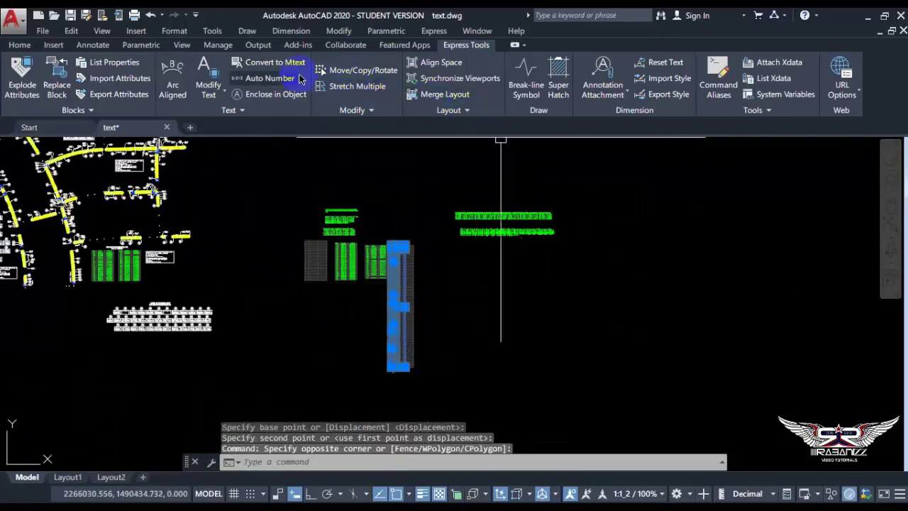
left_click(297, 66)
scroll(440, 247, "up", 4)
left_click(430, 223)
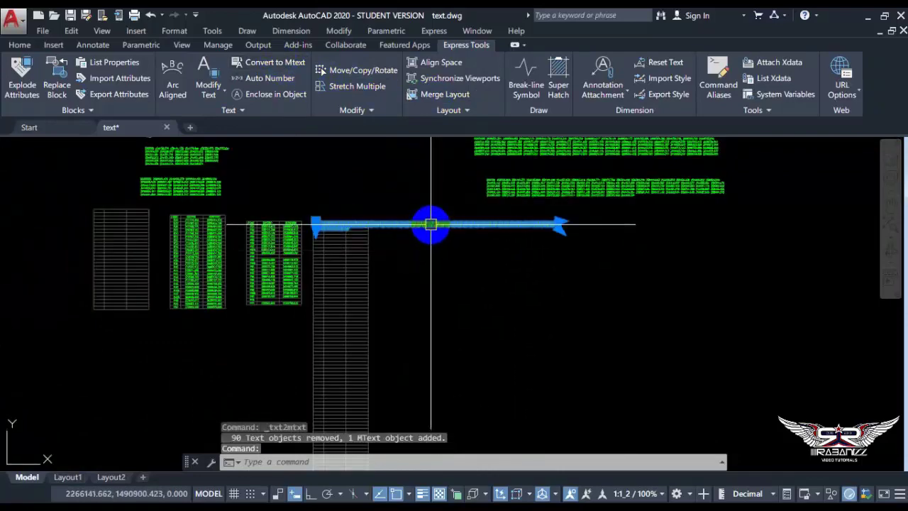
type("m")
key("Return")
left_click(473, 278)
left_click(624, 282)
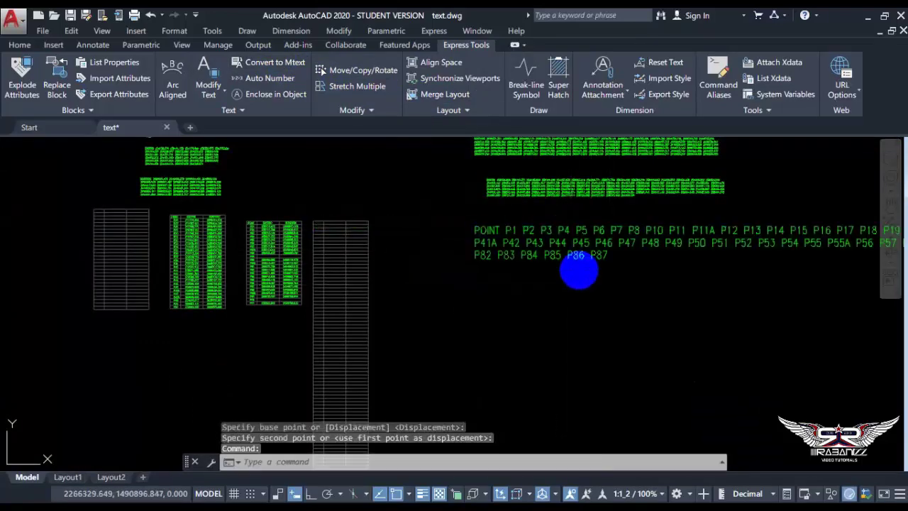
- Copy the contents of the POINT P1…P87 MText and switch to the Excel workbook
double_click(578, 272)
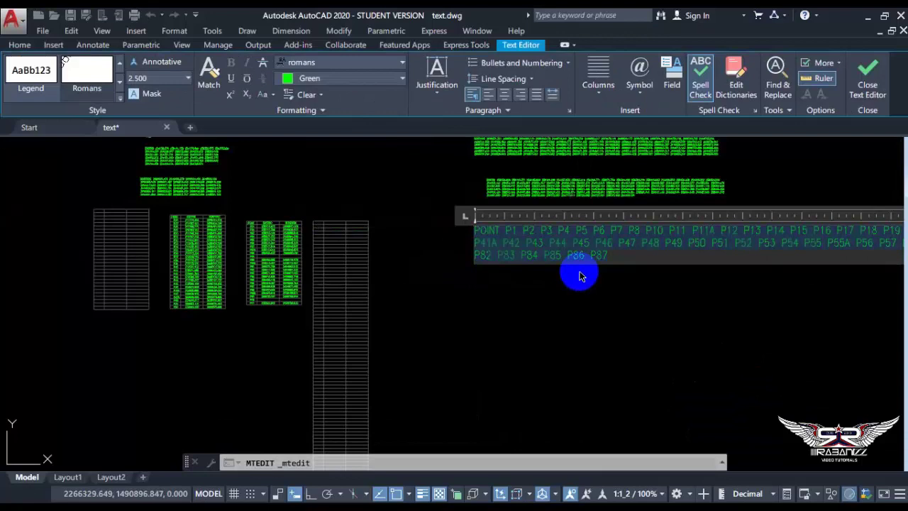
left_click(588, 320)
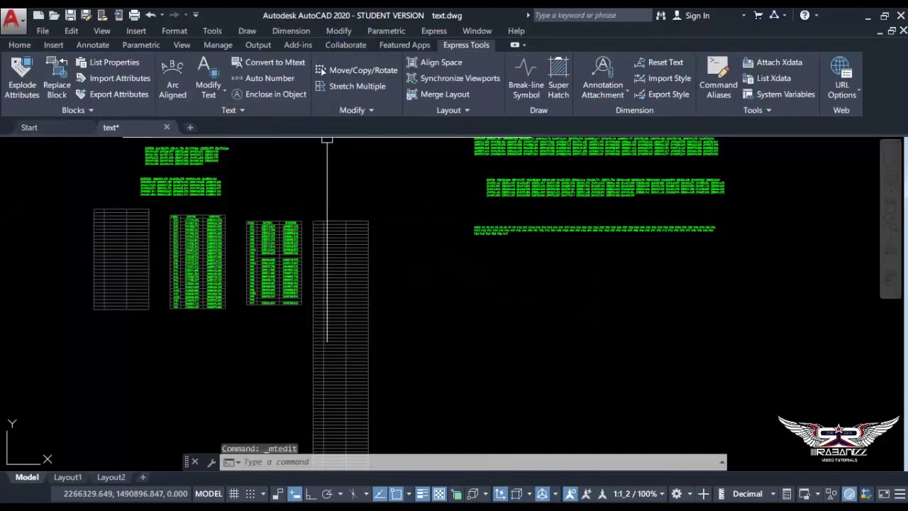
left_click(362, 4)
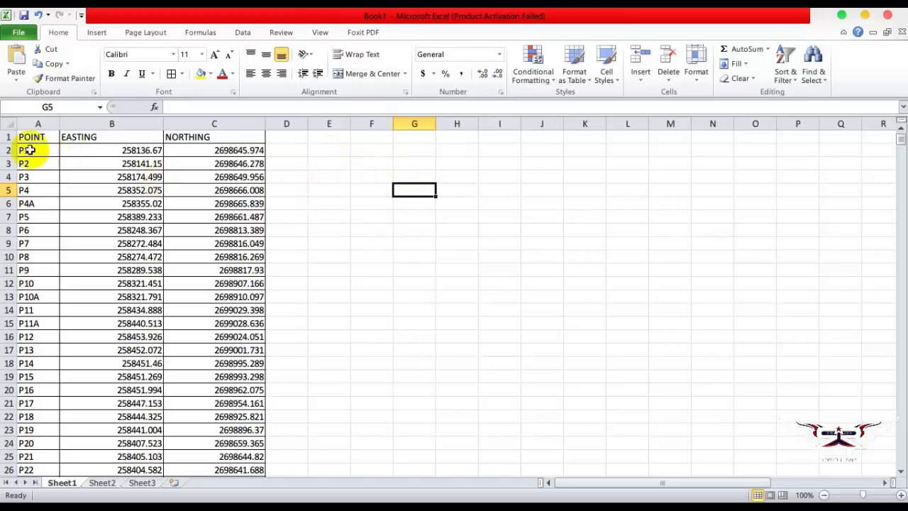
- On Sheet2, paste the point list into A1 and split it fixed-width across row 1
left_click(100, 482)
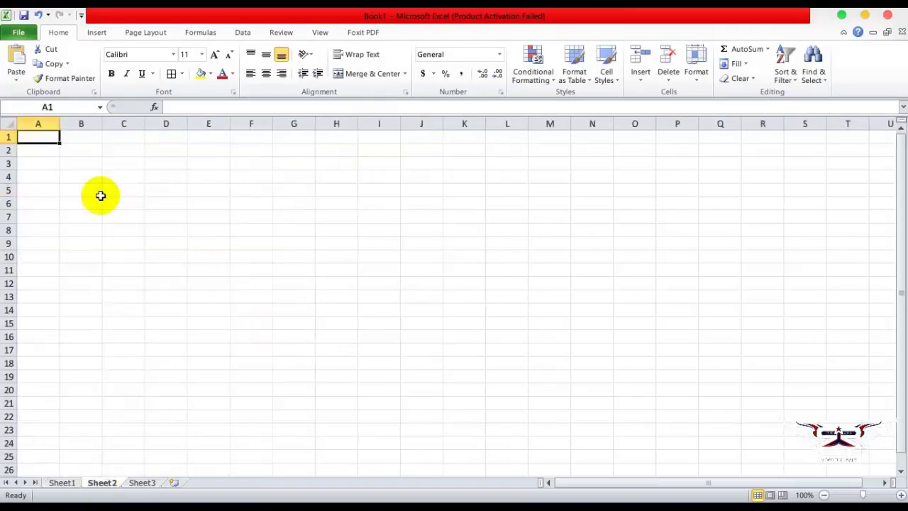
right_click(35, 140)
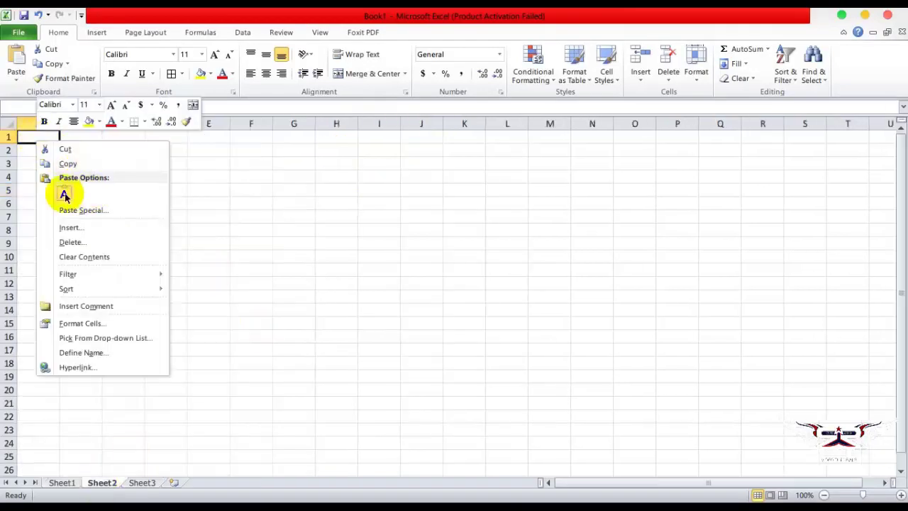
left_click(64, 196)
left_click(206, 227)
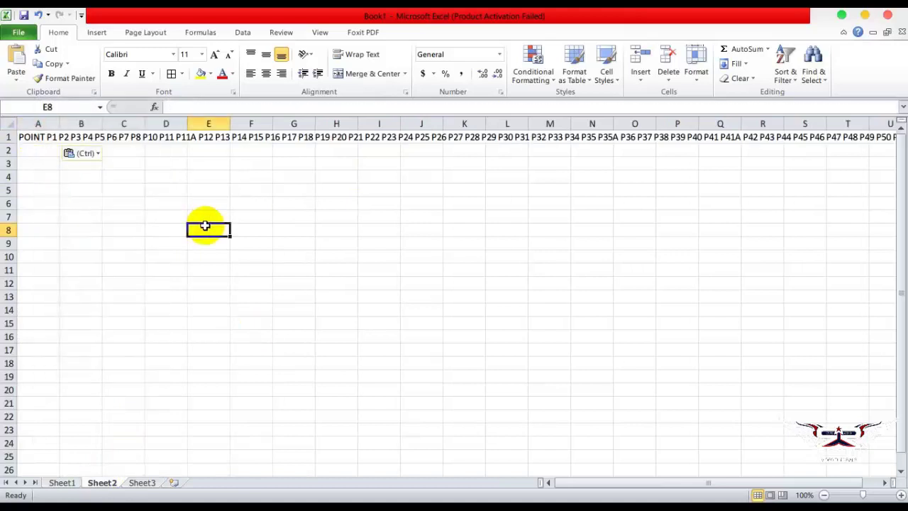
left_click(34, 138)
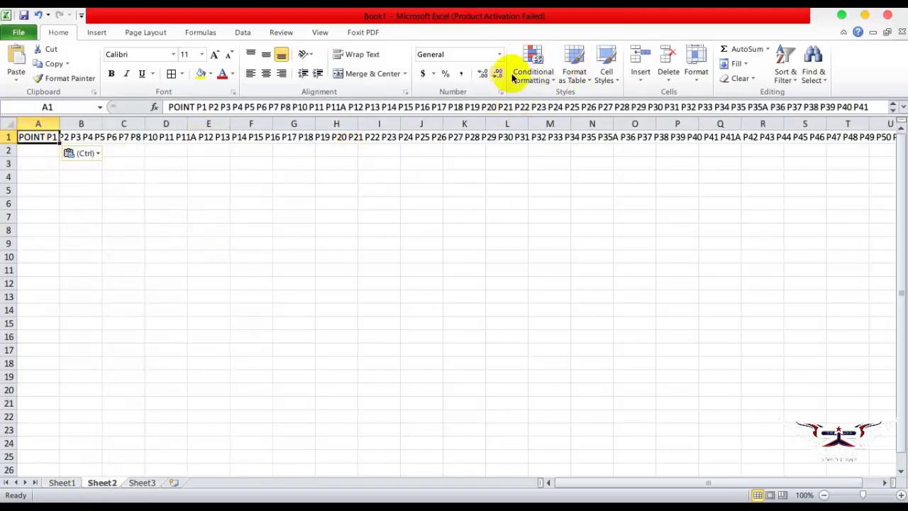
left_click(241, 32)
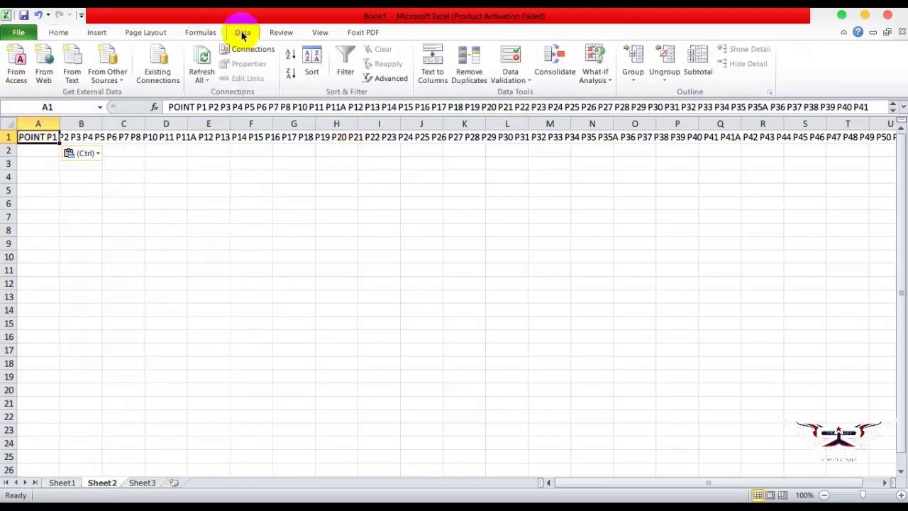
left_click(433, 71)
left_click(533, 365)
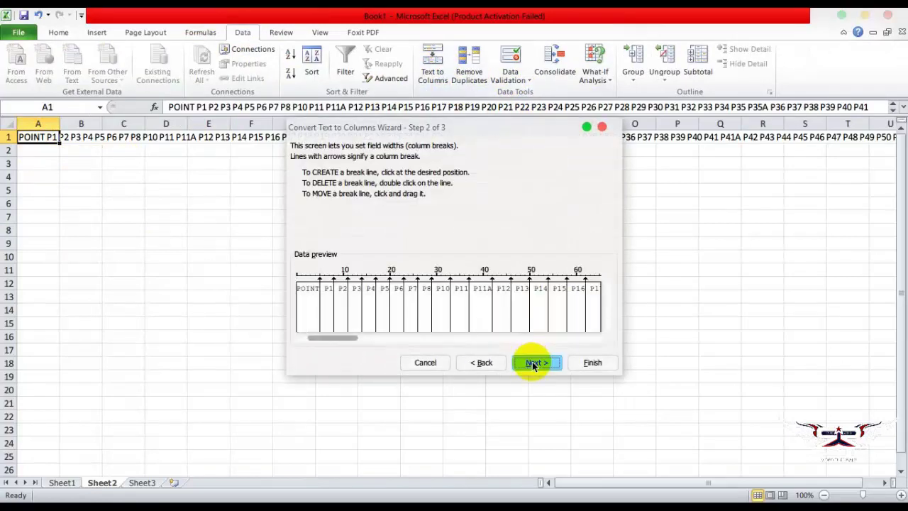
left_click(532, 363)
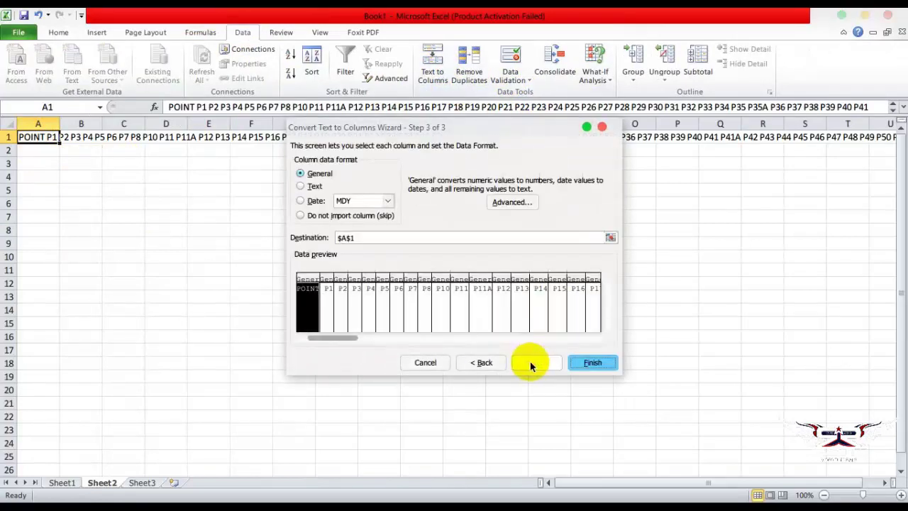
left_click(593, 363)
left_click(294, 257)
- Copy row 1, paste it transposed down column A from A3, then return to AutoCAD
left_click(5, 137)
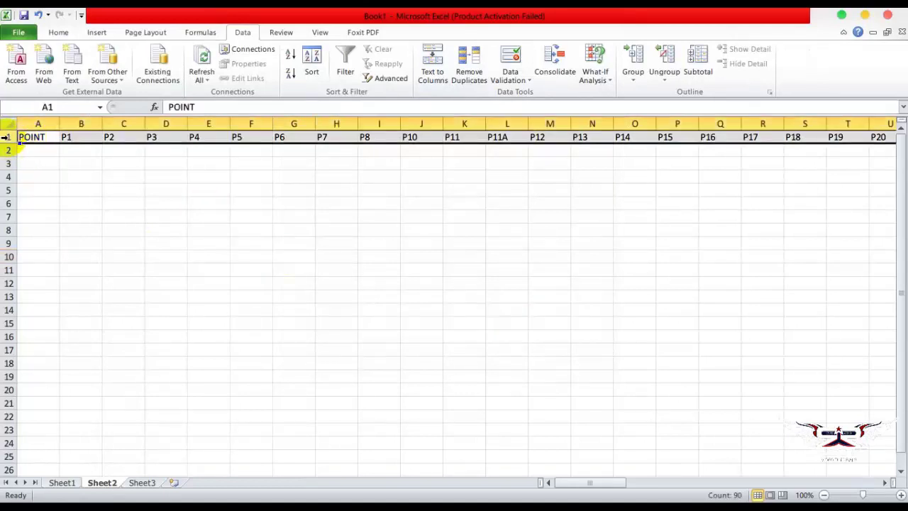
right_click(32, 137)
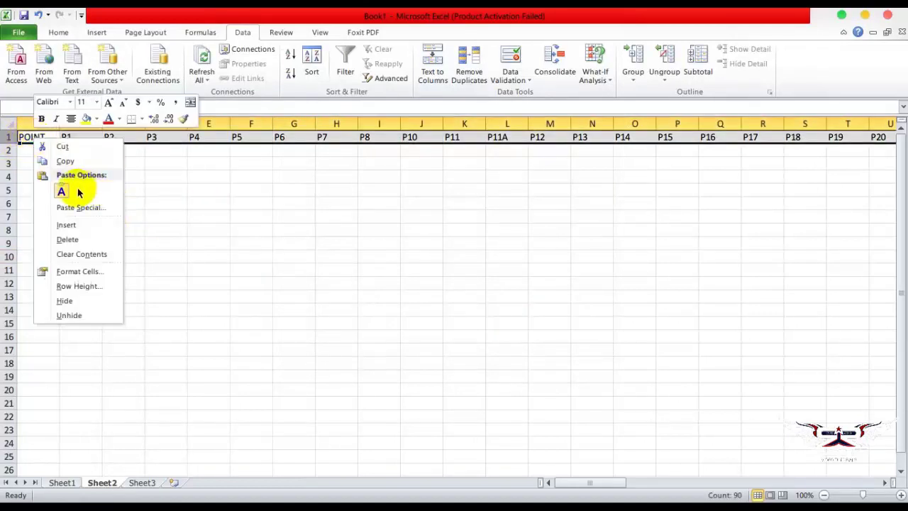
left_click(65, 162)
left_click(35, 165)
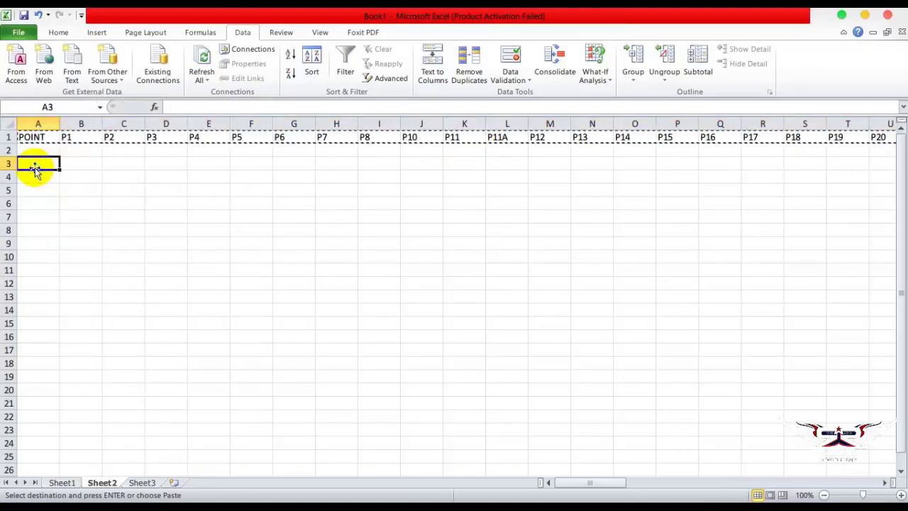
right_click(43, 168)
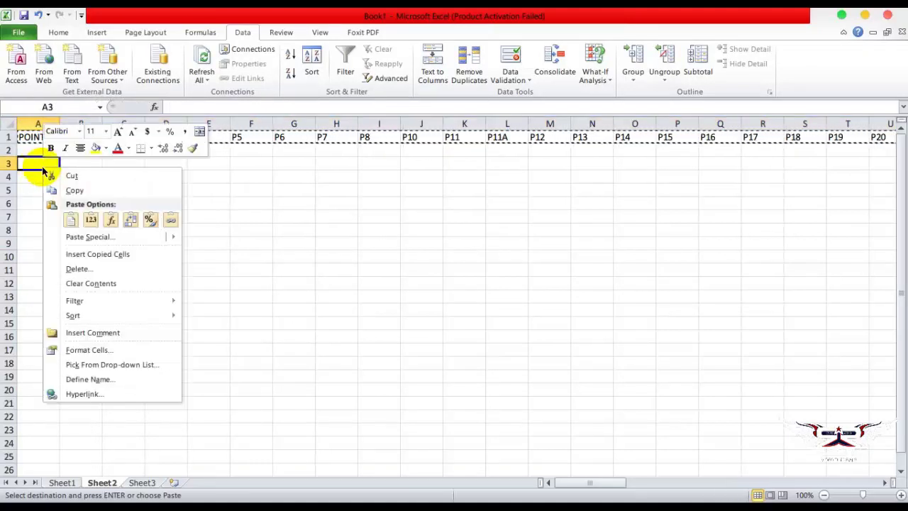
left_click(130, 224)
left_click(210, 241)
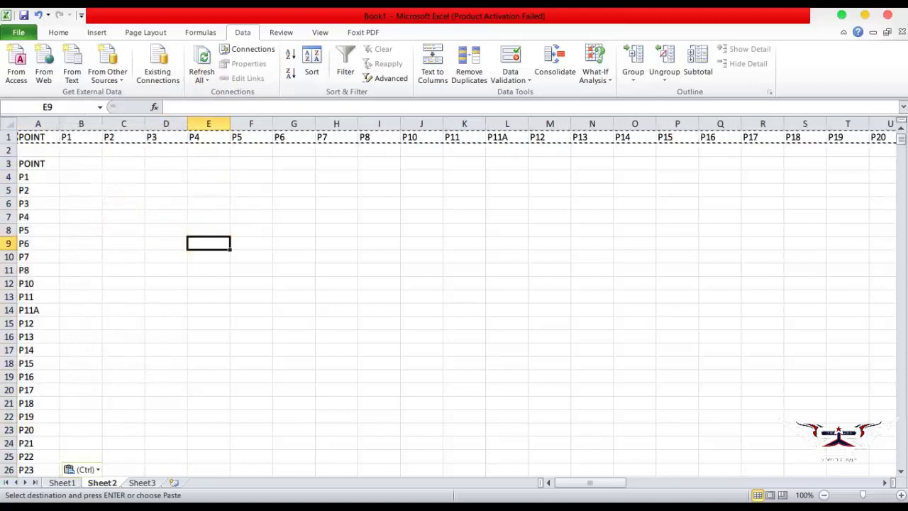
left_click(279, 89)
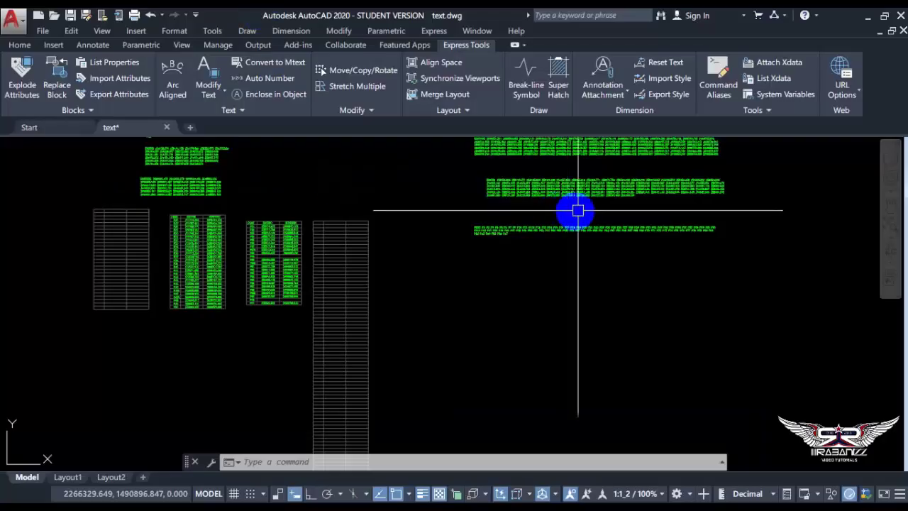
- Copy all of the top green NORTHING MText's full-precision values, then close the text editor
middle_click_drag(577, 209, 356, 292)
left_click(367, 233)
double_click(367, 233)
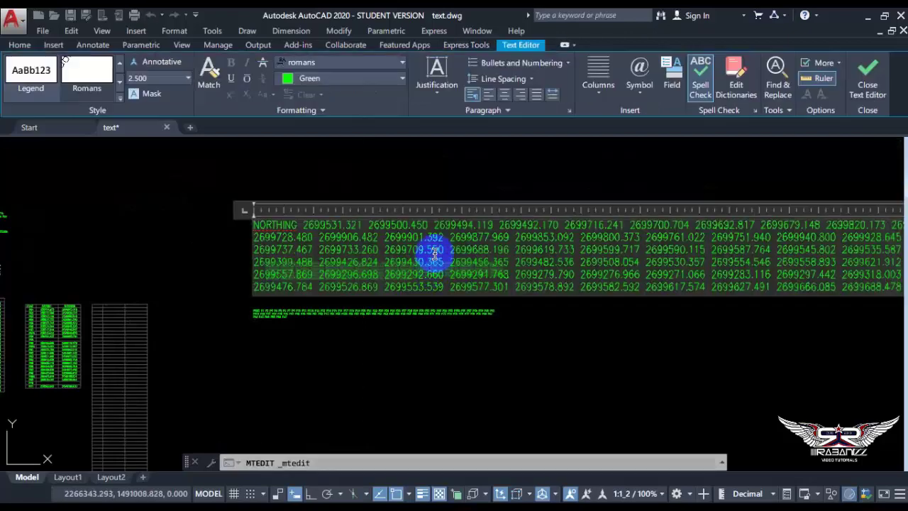
key("ctrl+a")
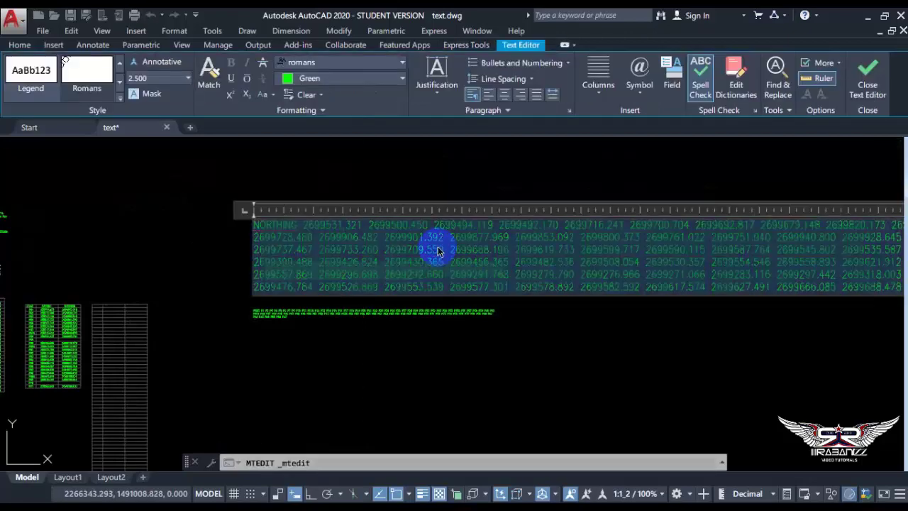
right_click(383, 251)
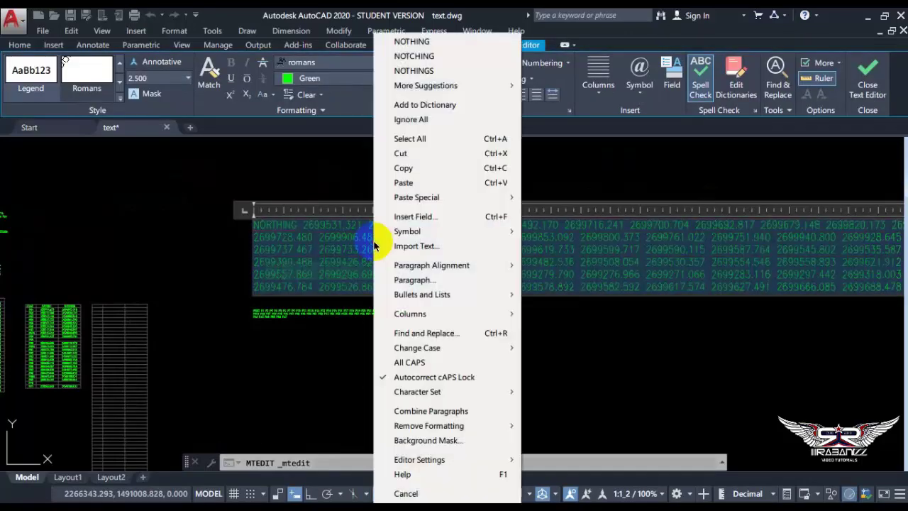
left_click(404, 168)
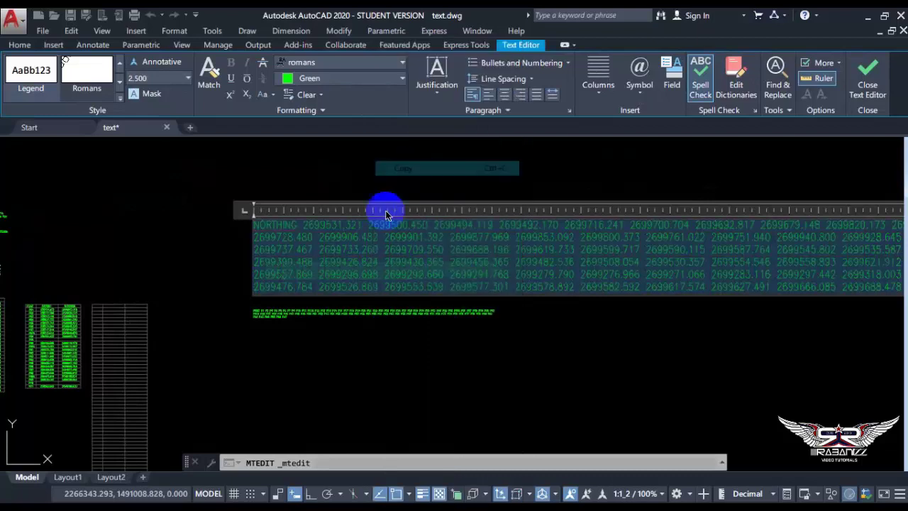
left_click(386, 205)
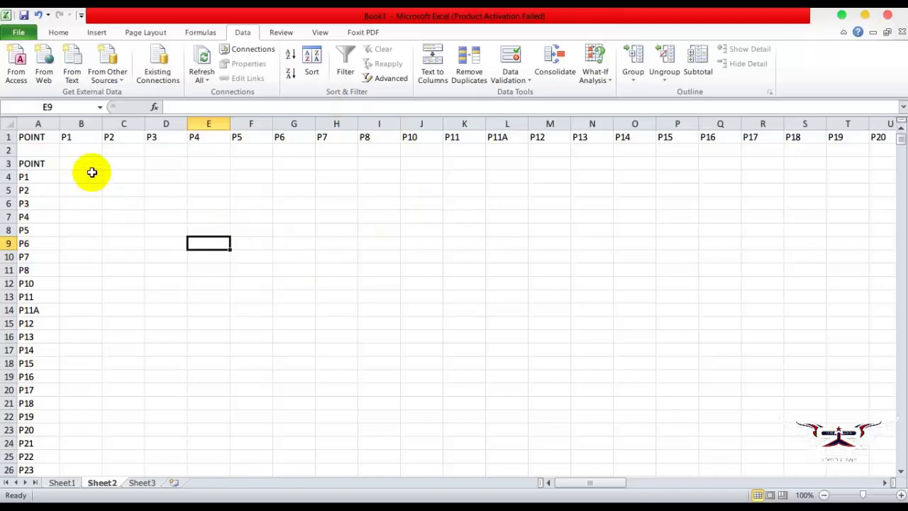
- Paste the copied NORTHING text as plain text into cell A1
left_click(8, 137)
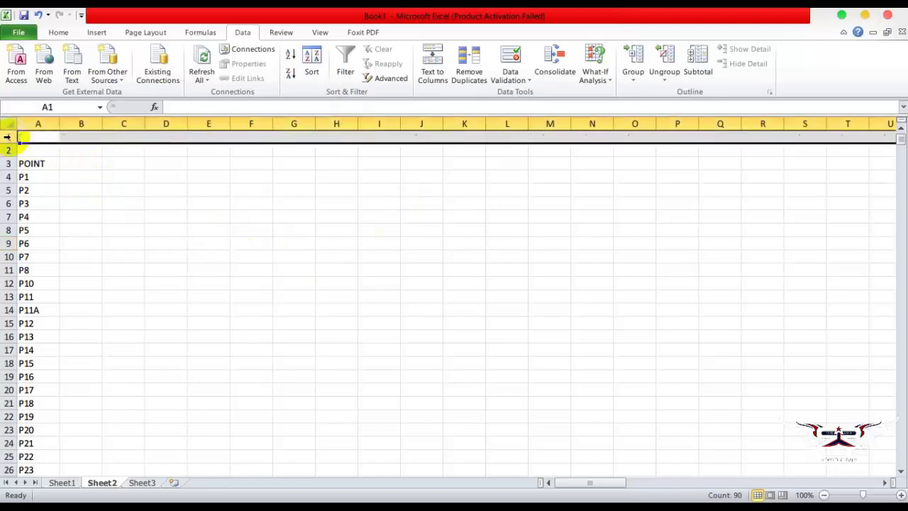
right_click(40, 138)
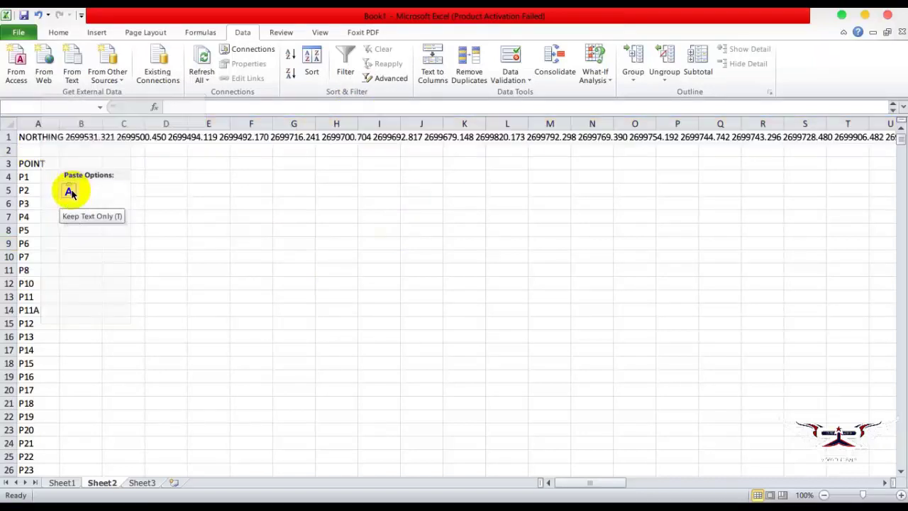
left_click(71, 191)
left_click(482, 296)
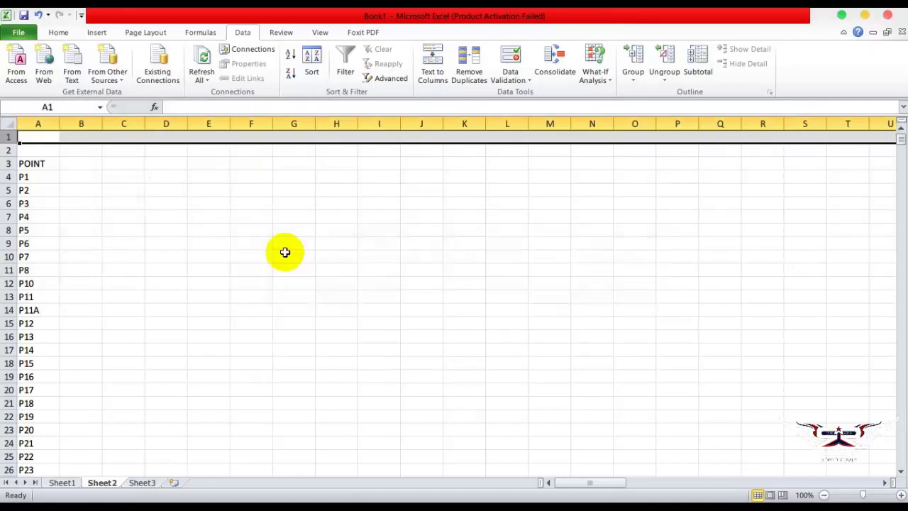
left_click(248, 242)
right_click(37, 134)
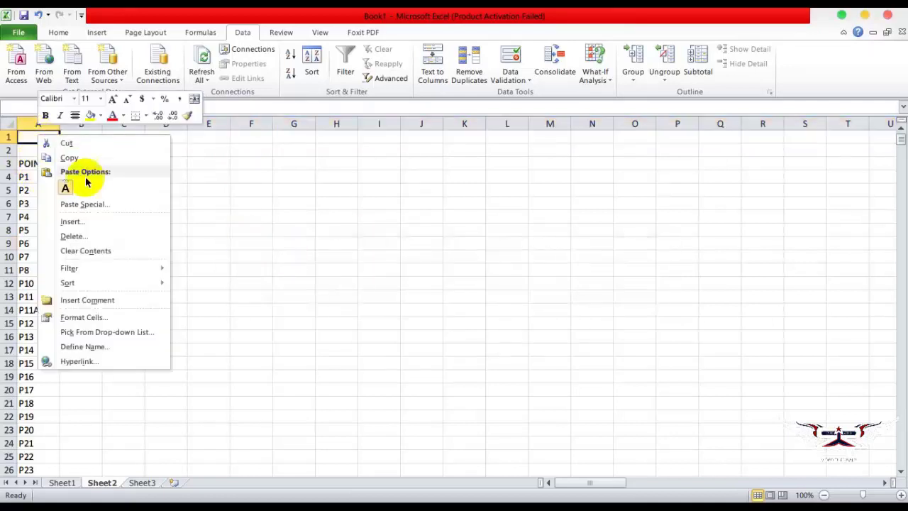
left_click(66, 188)
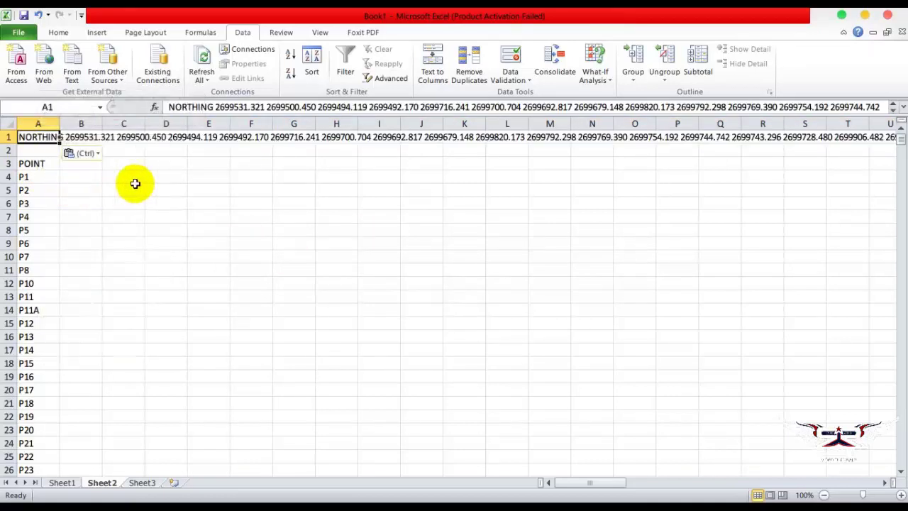
- Split row 1 with Text to Columns, fixed width, first column as Text
left_click(432, 68)
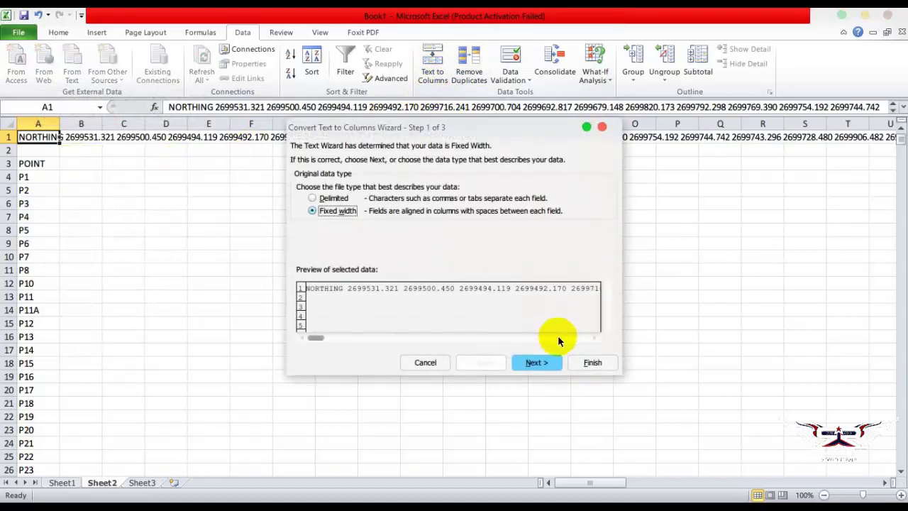
left_click(537, 363)
left_click(539, 363)
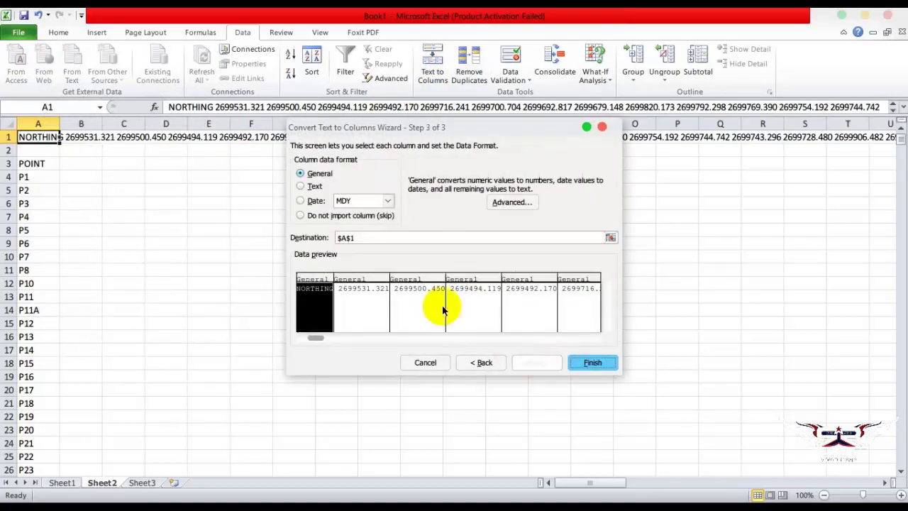
left_click(315, 187)
left_click(593, 363)
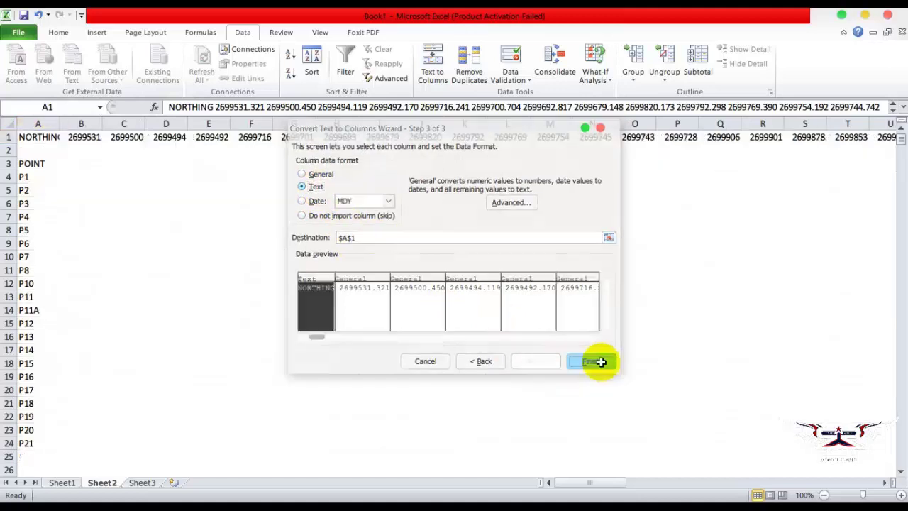
left_click(284, 281)
- Copy row 1 and paste it transposed down column B starting at B3
left_click(11, 139)
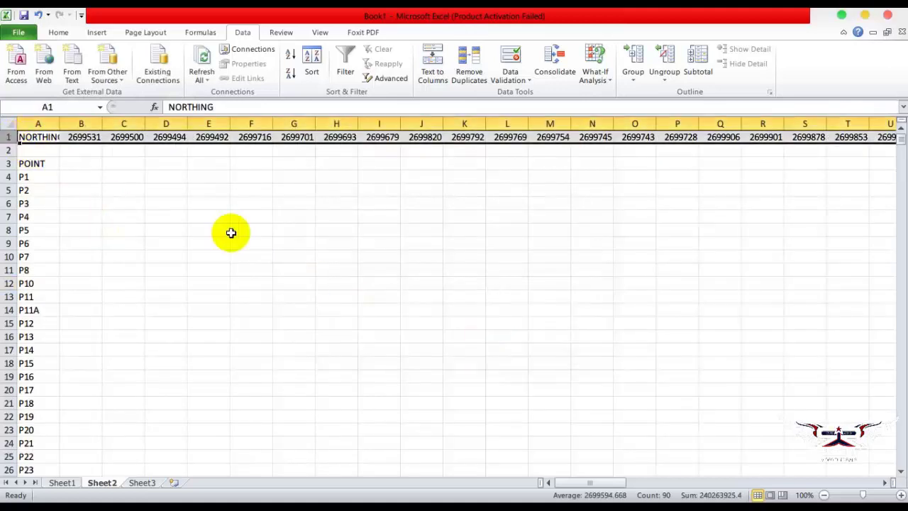
right_click(54, 137)
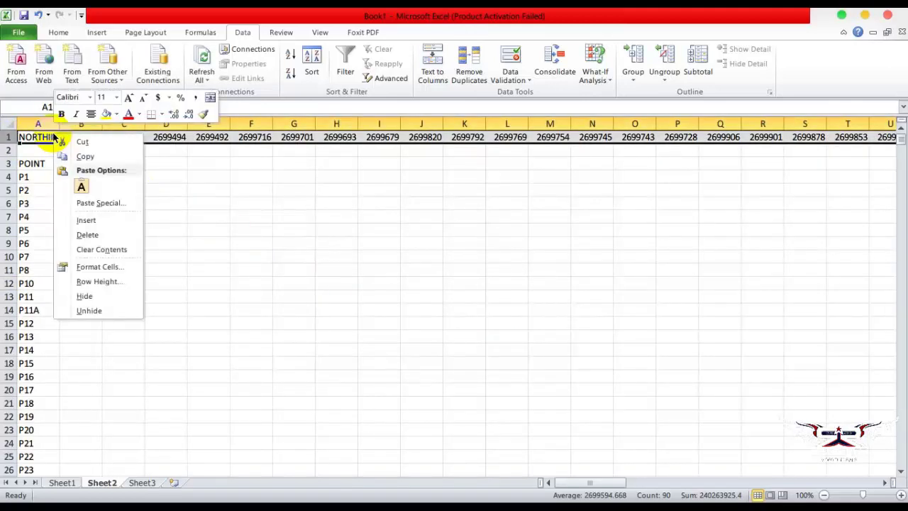
left_click(86, 157)
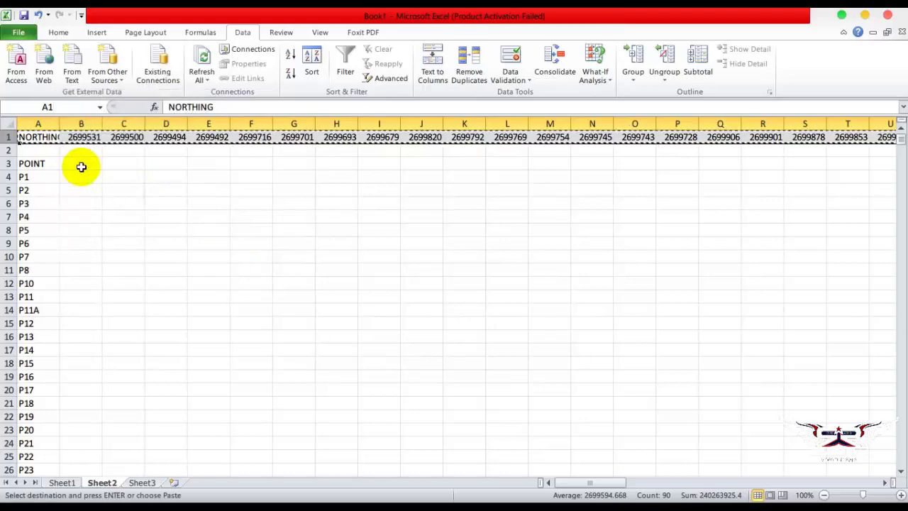
left_click(81, 164)
right_click(81, 164)
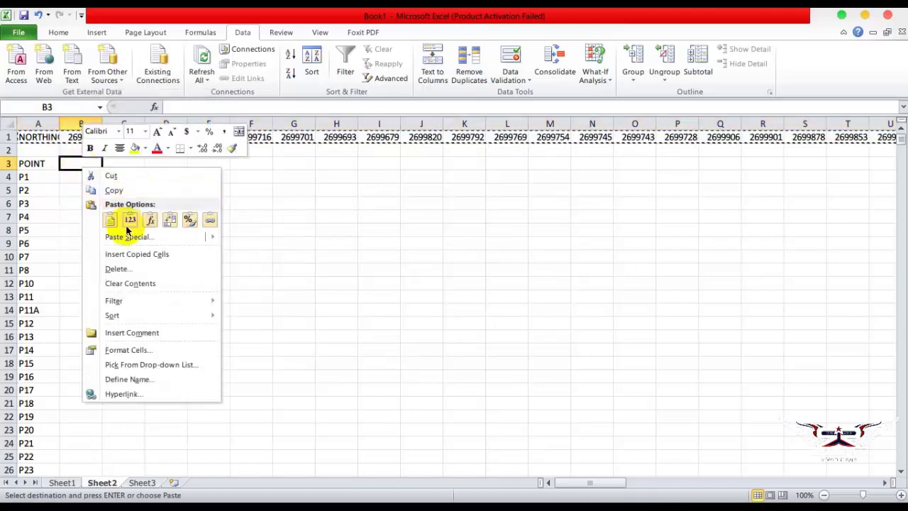
left_click(170, 221)
left_click(297, 268)
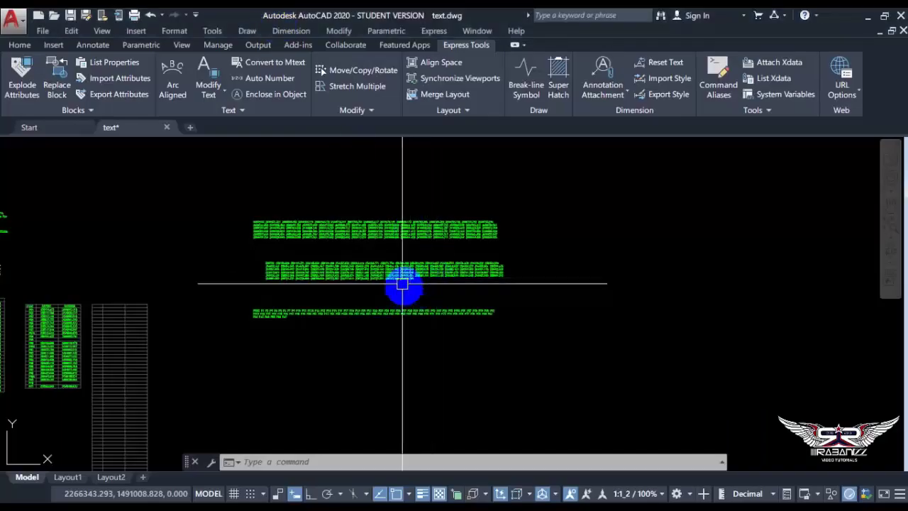
- Open the middle text line in the editor and close it again
left_click(392, 273)
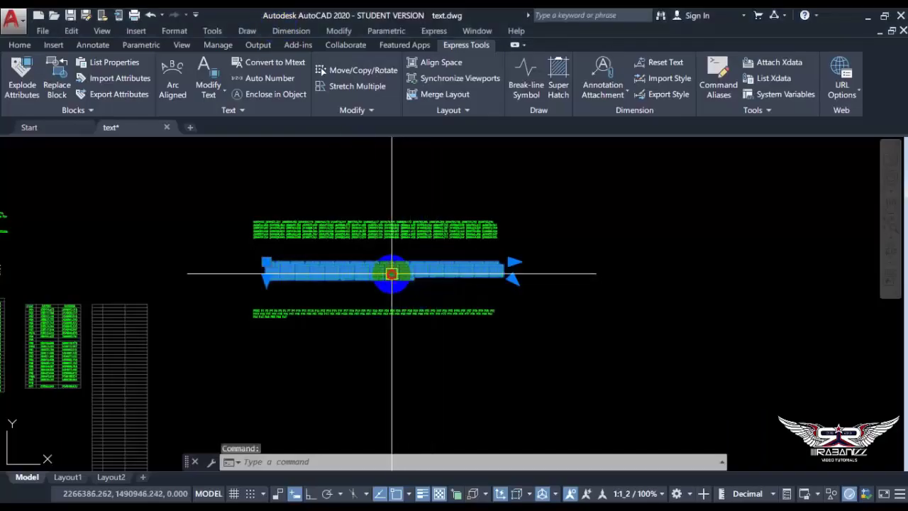
double_click(391, 273)
left_click(442, 135)
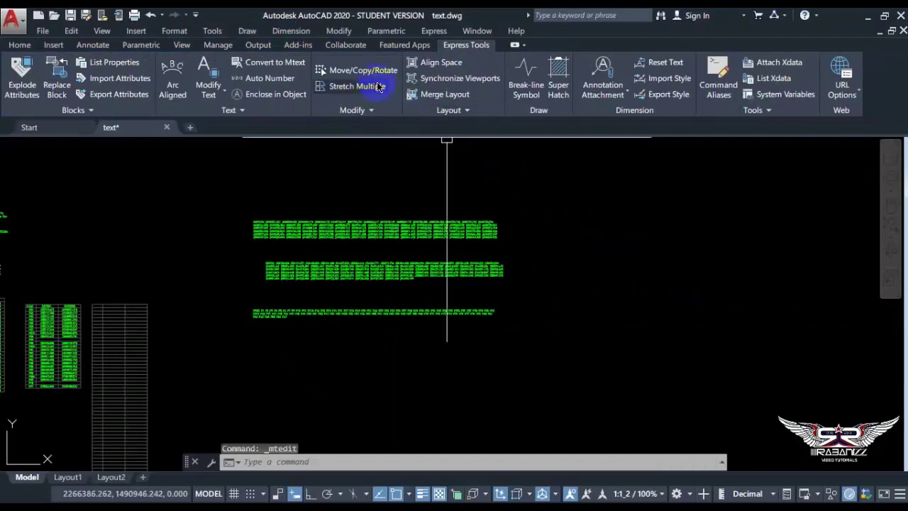
- Open the NORTHING text, select all of it, close the editor and return to Excel
scroll(259, 288, "up", 3)
scroll(334, 243, "up", 3)
scroll(296, 328, "up", 2)
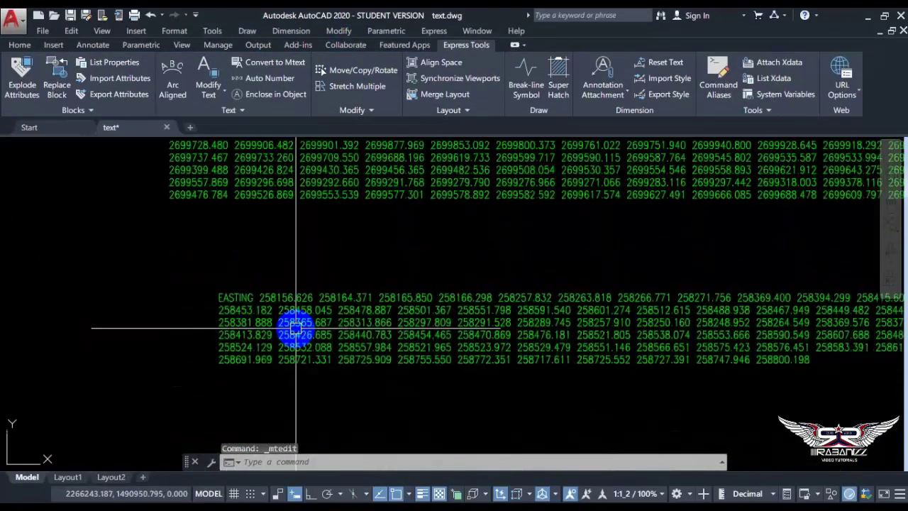
scroll(296, 329, "down", 4)
double_click(308, 254)
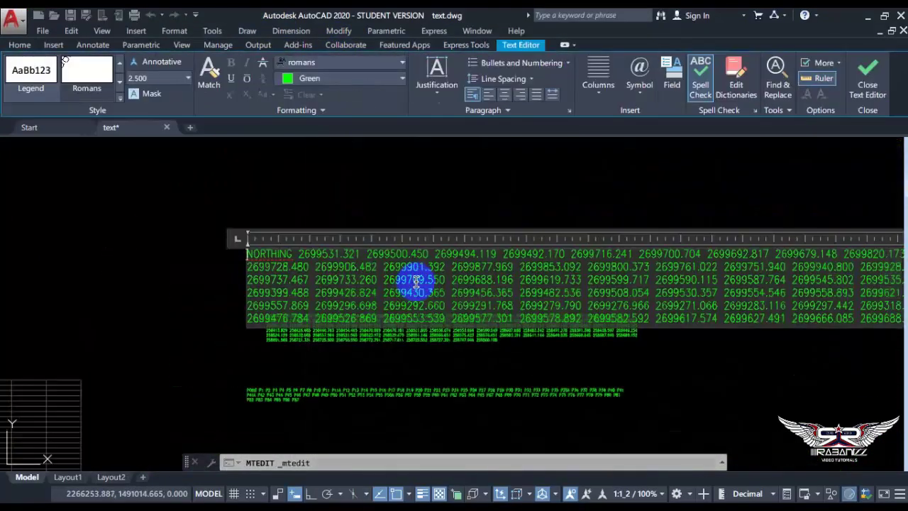
key("ctrl+a")
left_click(188, 266)
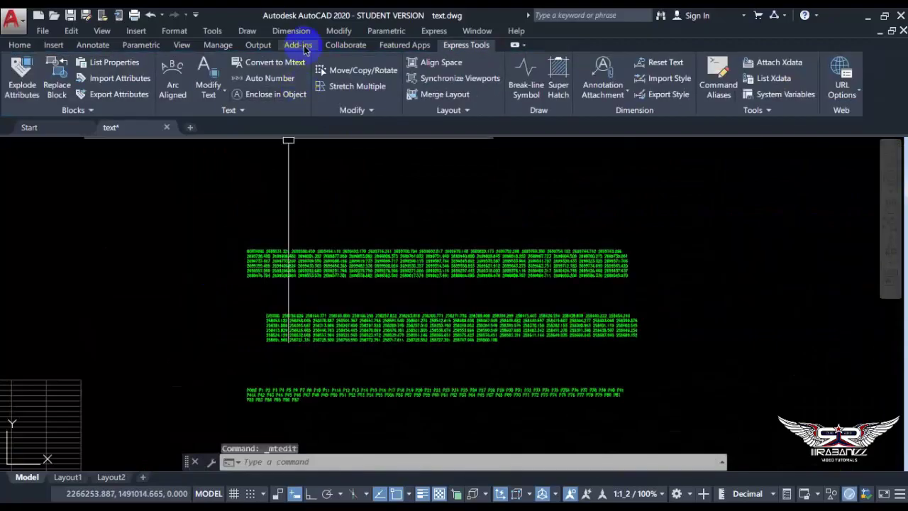
key("alt+Tab")
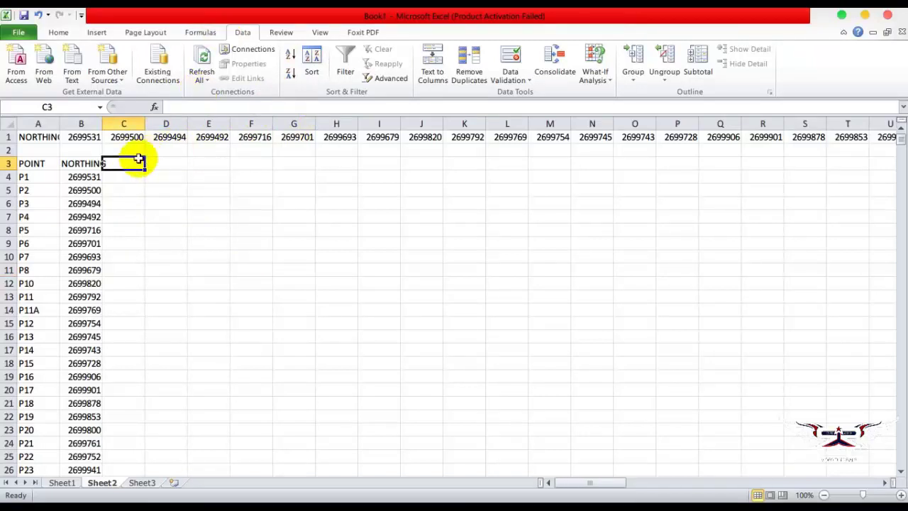
- Clear row 1 and paste the NORTHING line into A1 as plain text
left_click(11, 137)
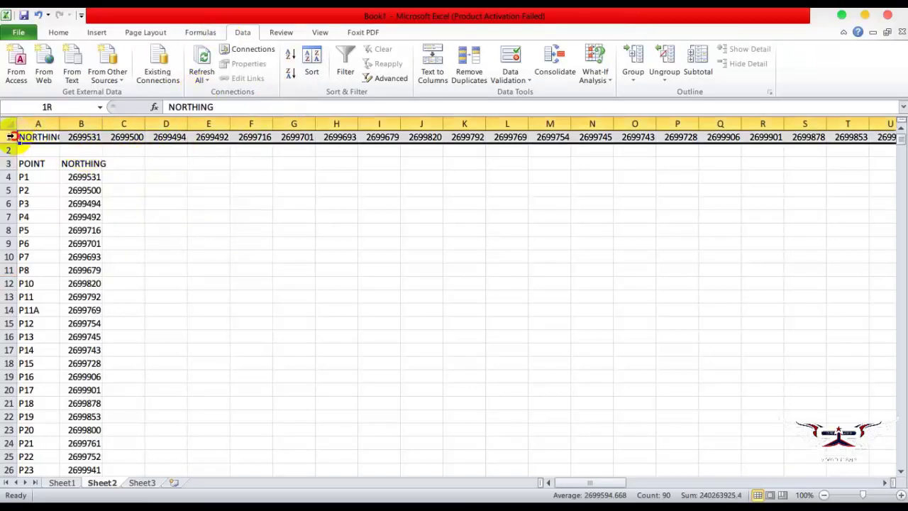
key("Delete")
left_click(193, 243)
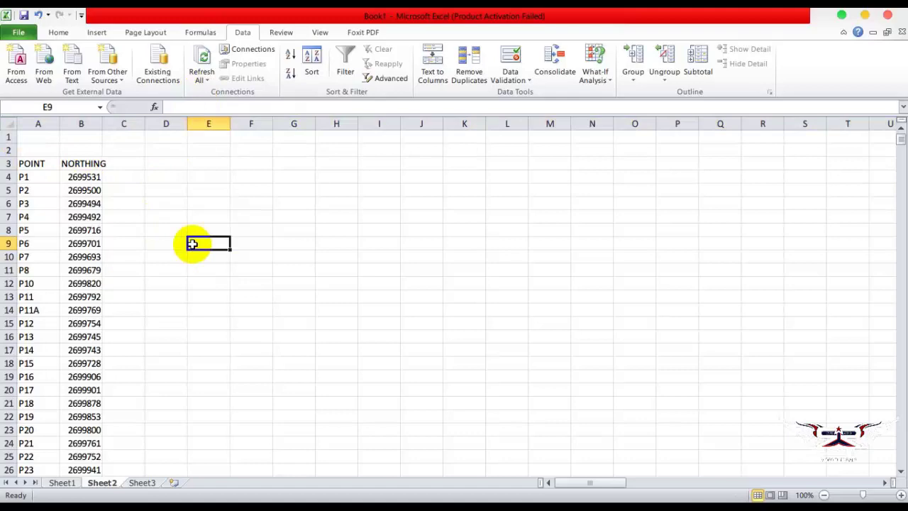
right_click(42, 138)
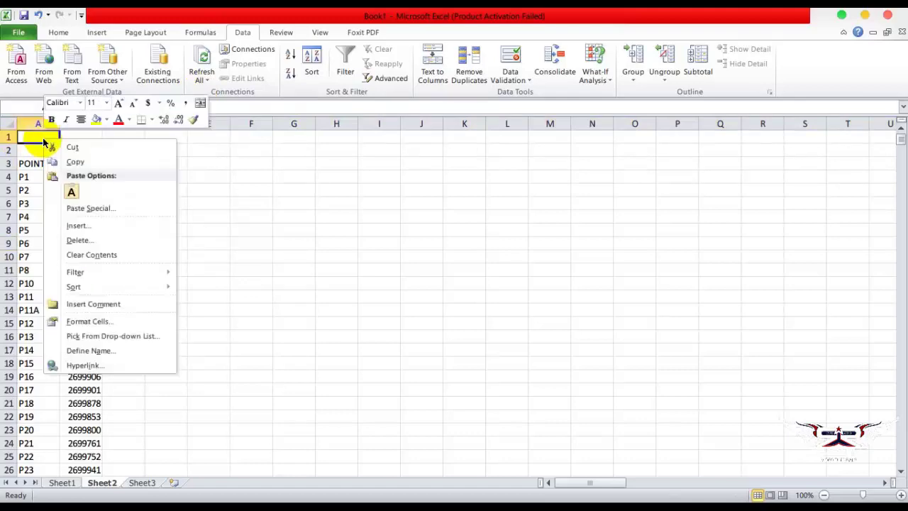
left_click(73, 192)
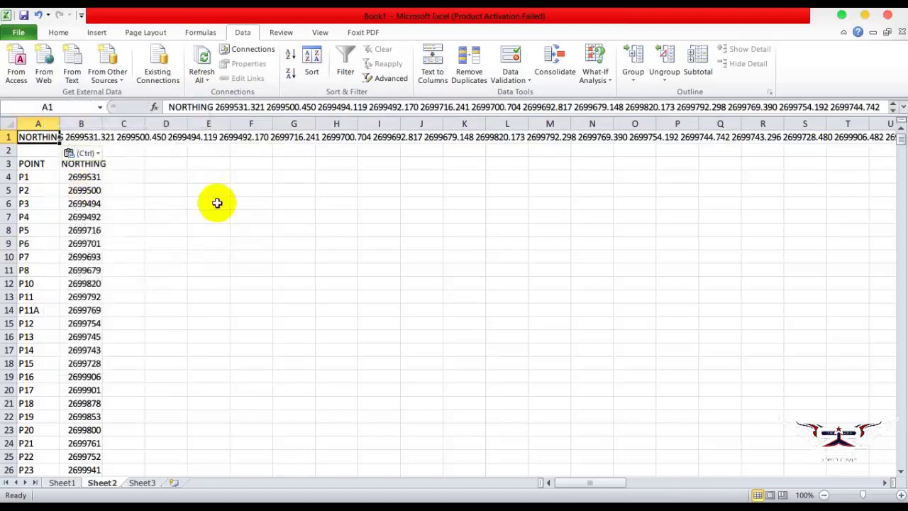
- Split row 1 with Text to Columns, fixed width, first column as Text
left_click(442, 73)
left_click(532, 364)
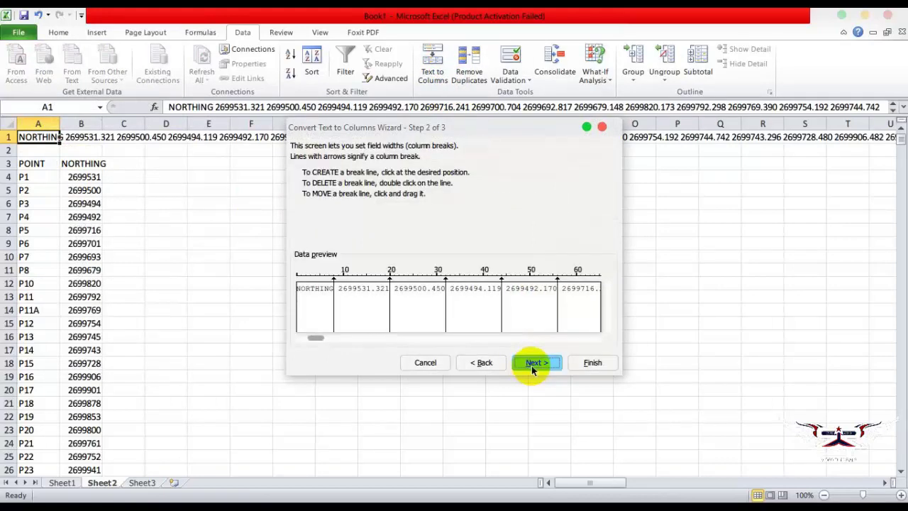
left_click(533, 366)
left_click(314, 188)
left_click(592, 362)
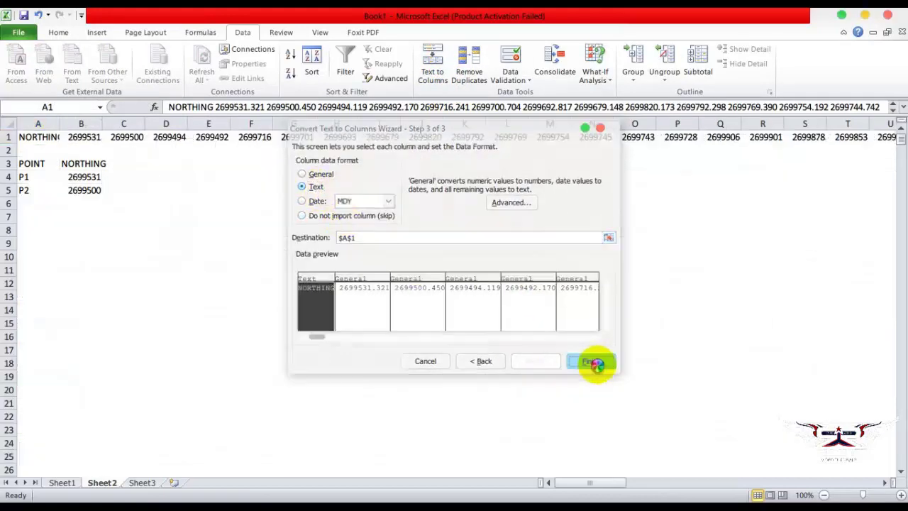
left_click(294, 270)
- Copy row 1 and paste it transposed down column C starting at C3
left_click(15, 137)
right_click(31, 140)
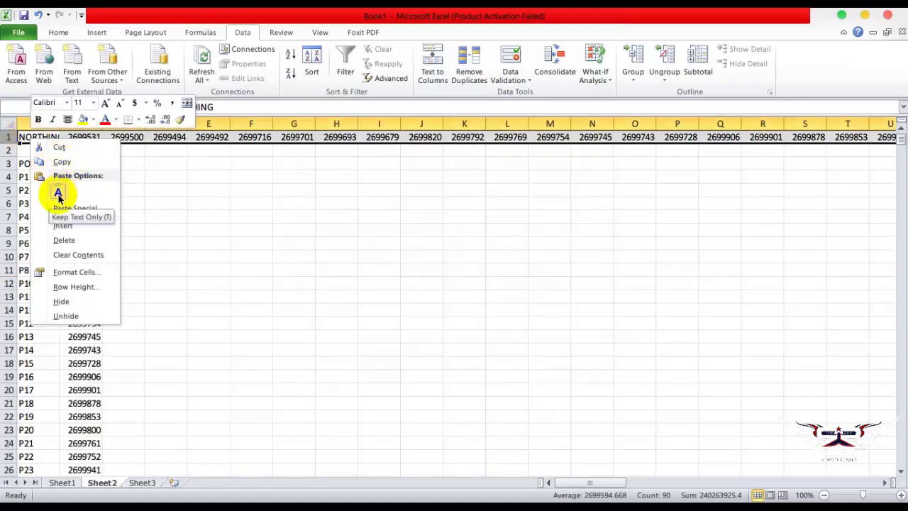
left_click(58, 163)
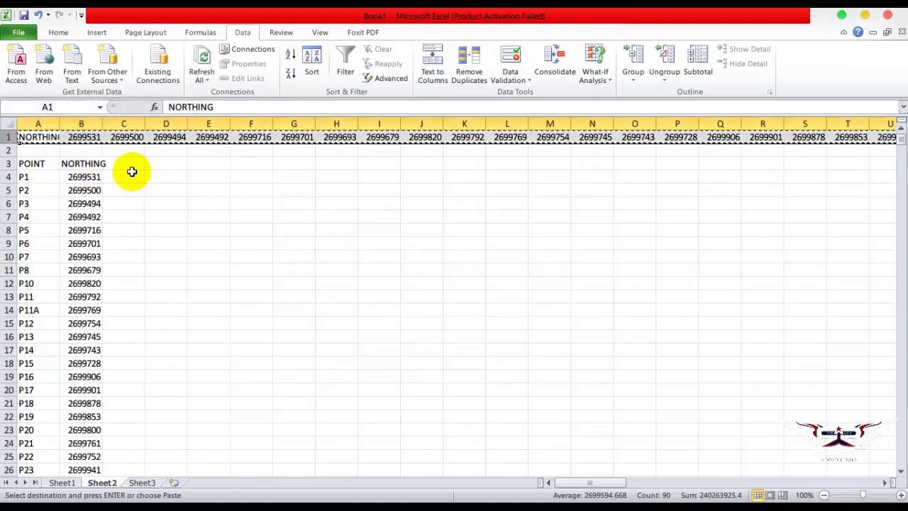
left_click(128, 169)
right_click(132, 168)
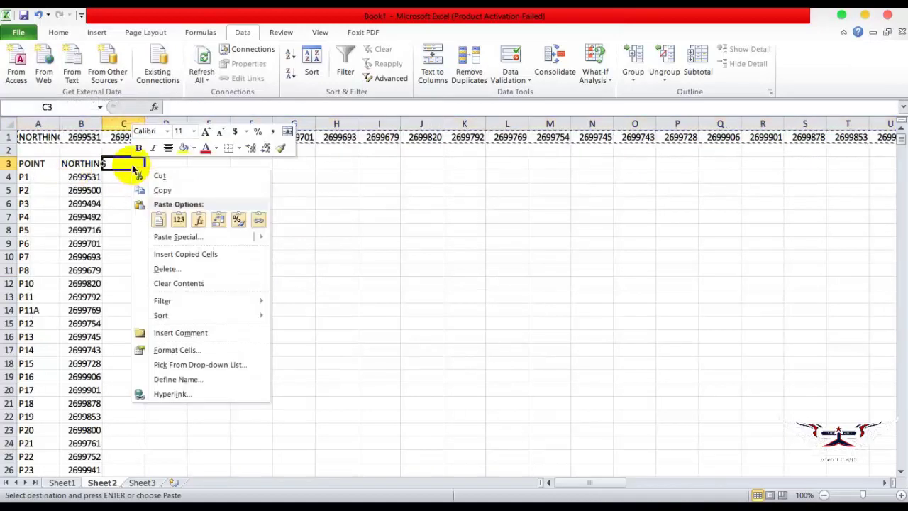
left_click(217, 223)
left_click(241, 216)
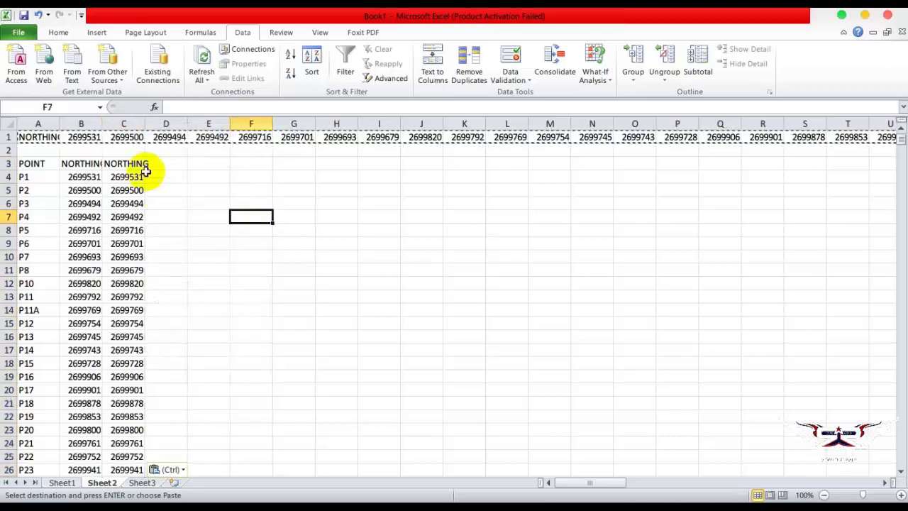
left_click(8, 136)
- Clear row 1 and widen columns C and B to show full decimal values
key("Delete")
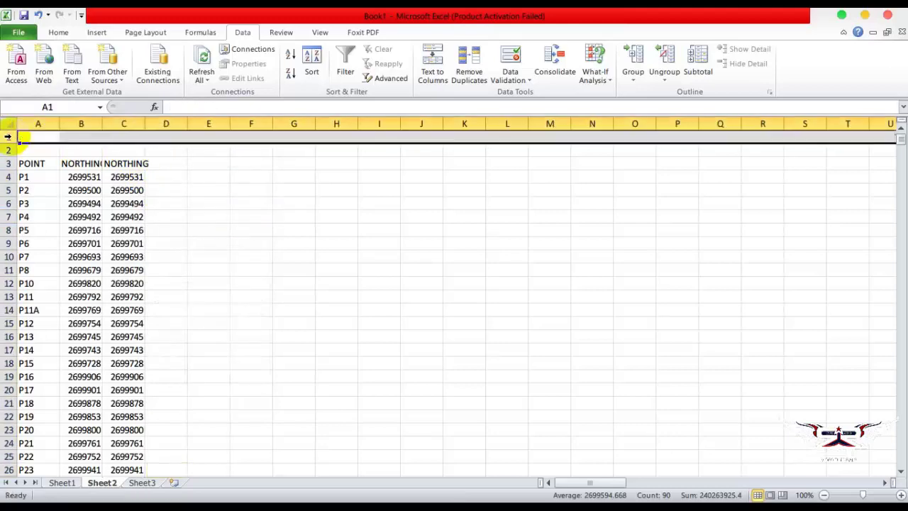
left_click(234, 219)
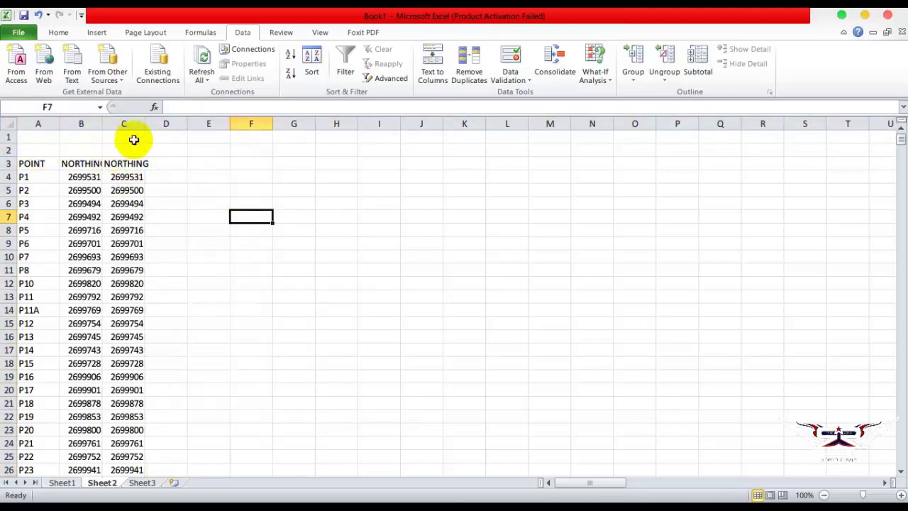
left_click_drag(144, 127, 226, 132)
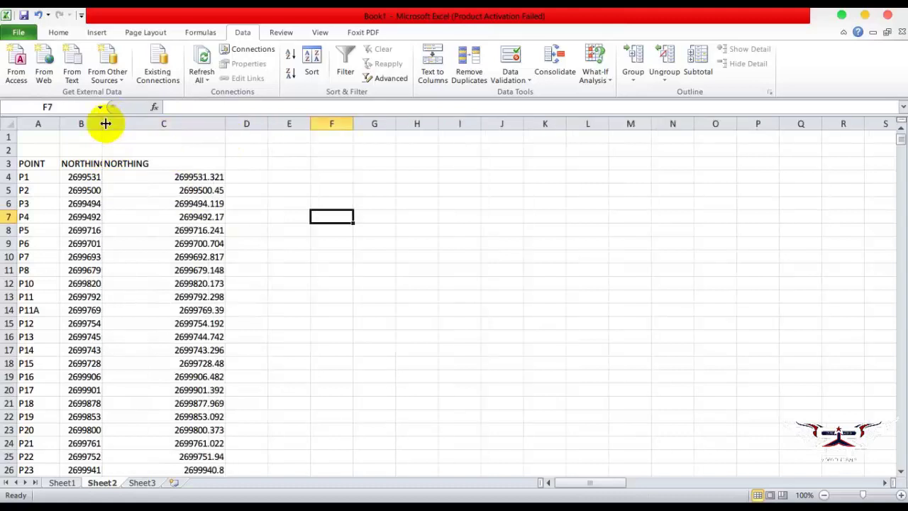
double_click(105, 123)
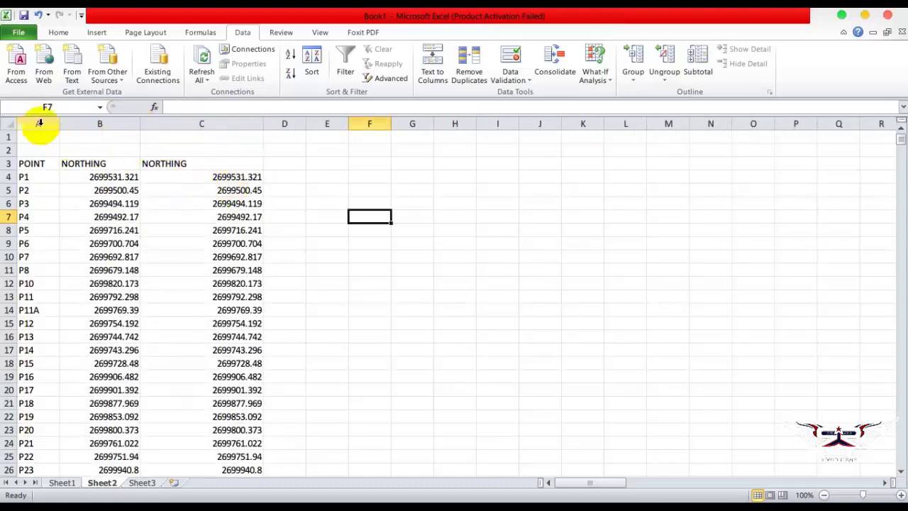
- Centre the contents of columns A through C
left_click_drag(39, 123, 202, 122)
left_click(60, 32)
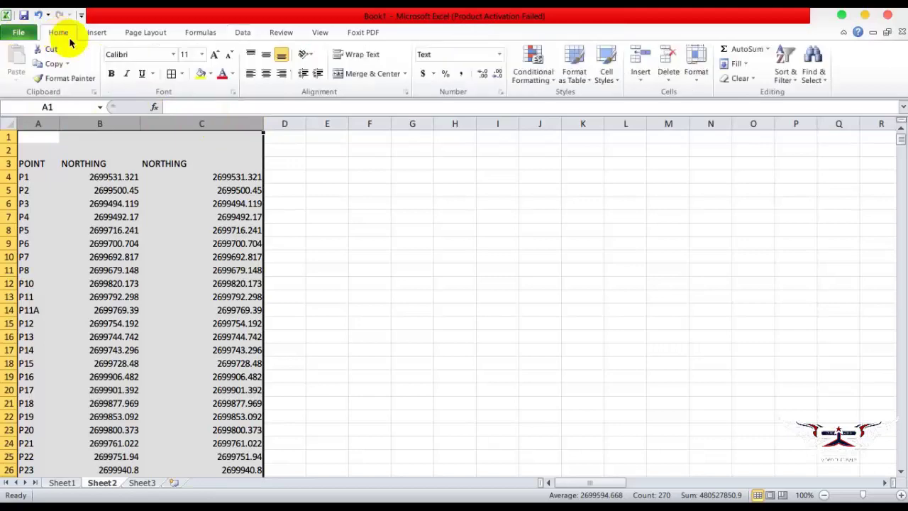
left_click(269, 74)
left_click(408, 203)
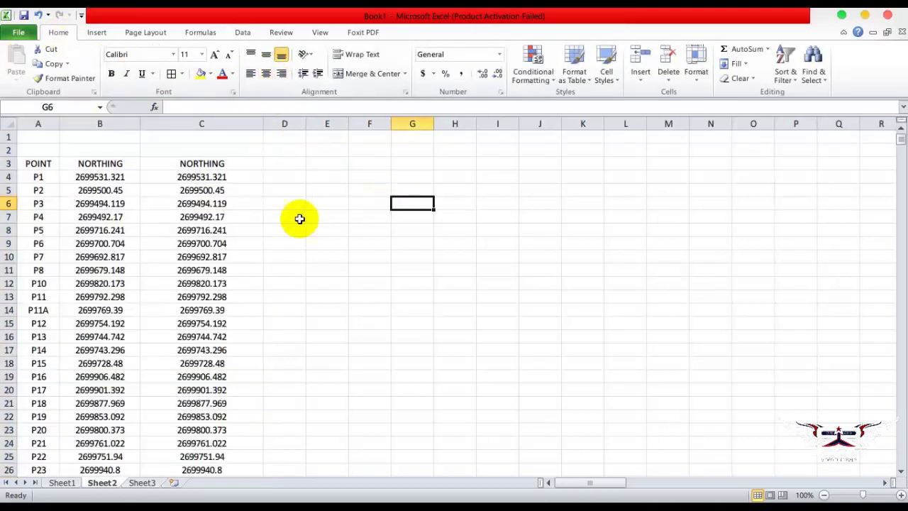
- Scroll through the sheet to check the values, then pan AutoCAD to the green text blocks
scroll(306, 338, "down", 4)
scroll(208, 424, "down", 2)
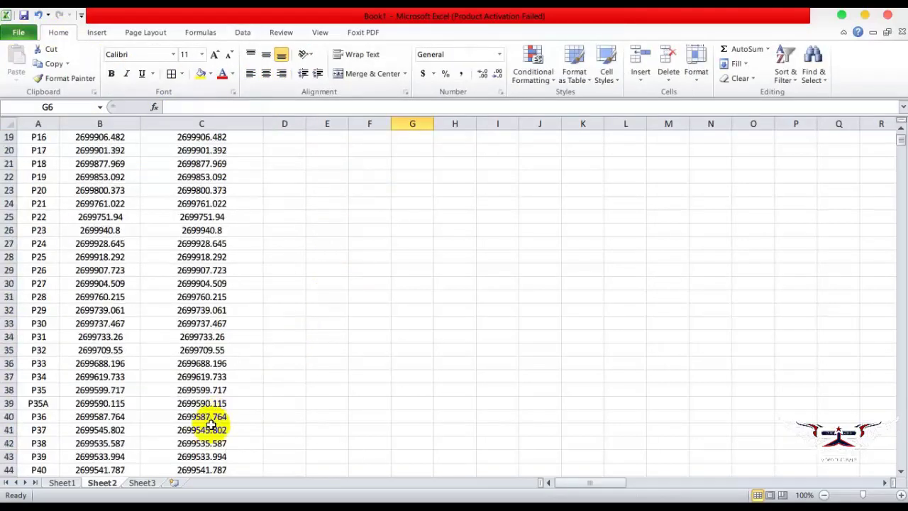
scroll(191, 410, "down", 7)
scroll(97, 348, "down", 4)
scroll(115, 330, "down", 3)
scroll(63, 332, "down", 4)
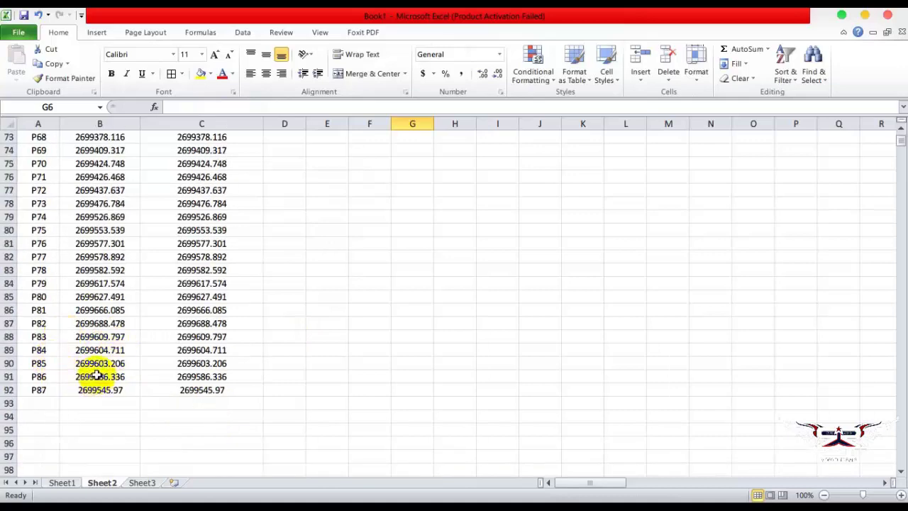
scroll(568, 272, "up", 6)
scroll(567, 272, "up", 6)
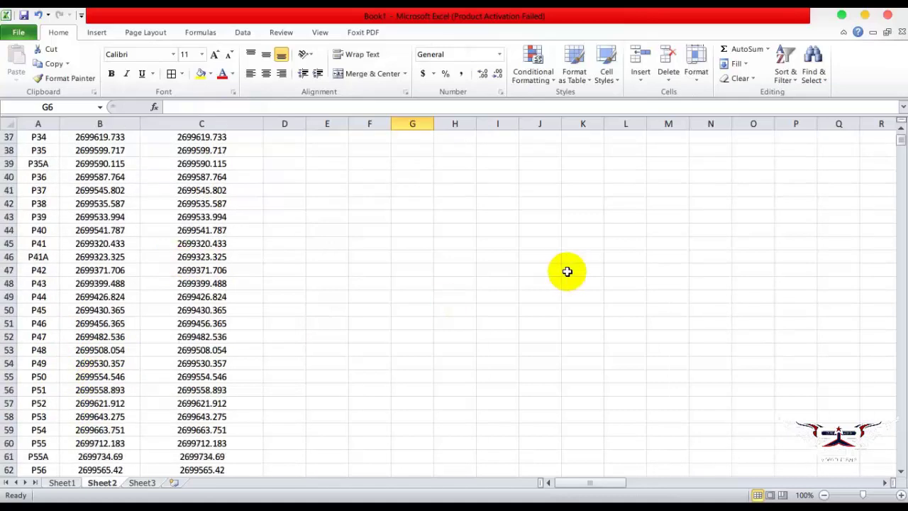
scroll(567, 272, "up", 5)
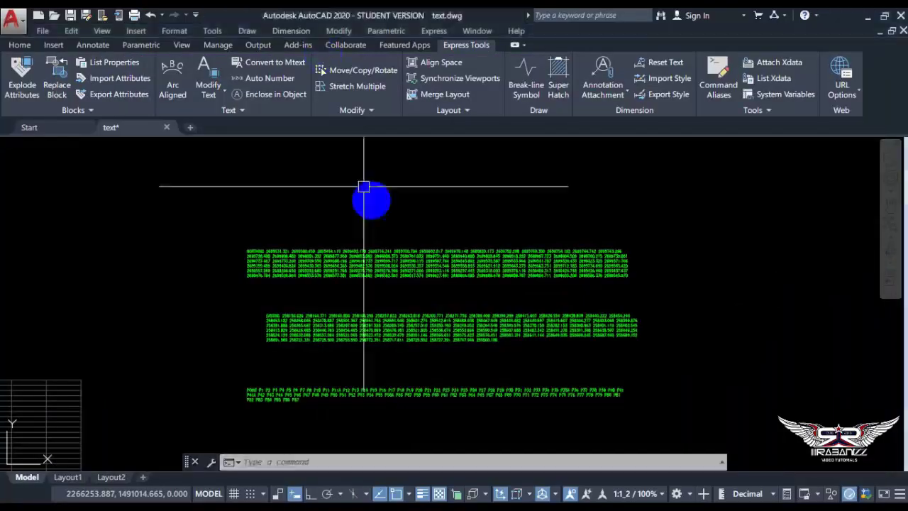
scroll(426, 205, "down", 5)
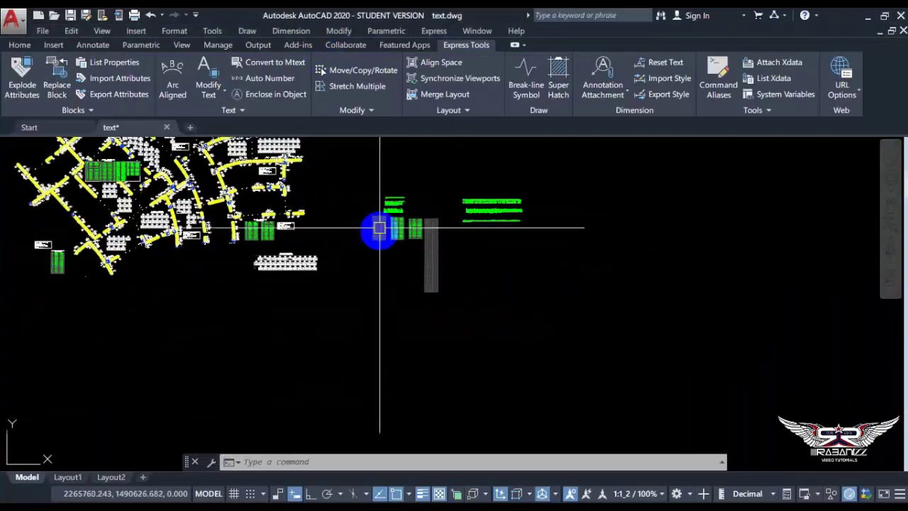
scroll(379, 227, "up", 3)
scroll(340, 386, "up", 4)
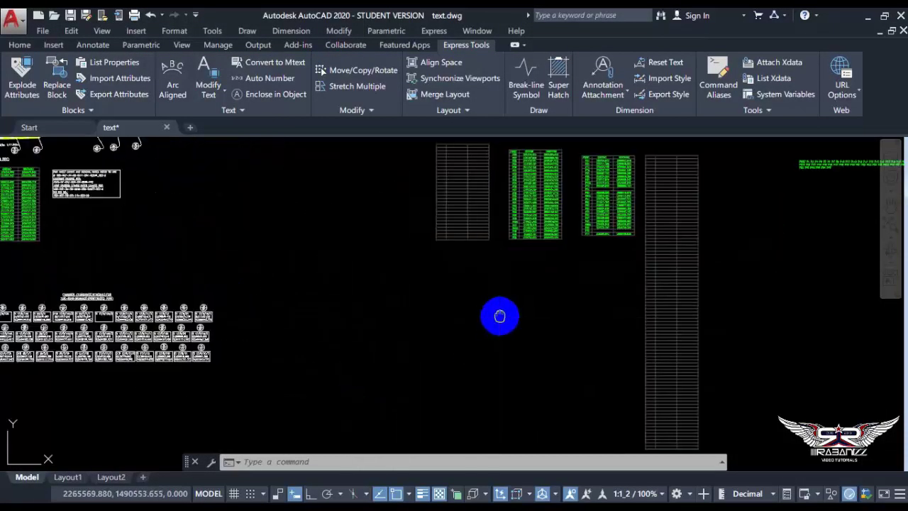
middle_click_drag(500, 316, 379, 433)
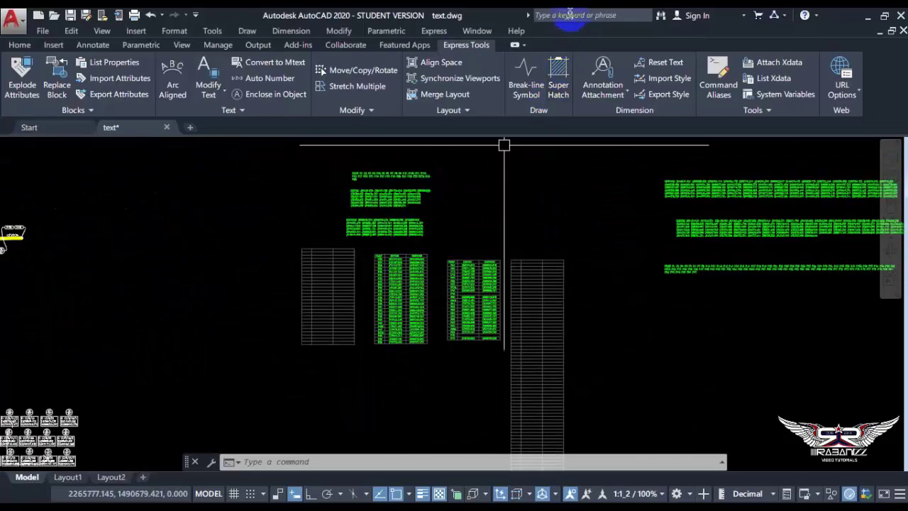